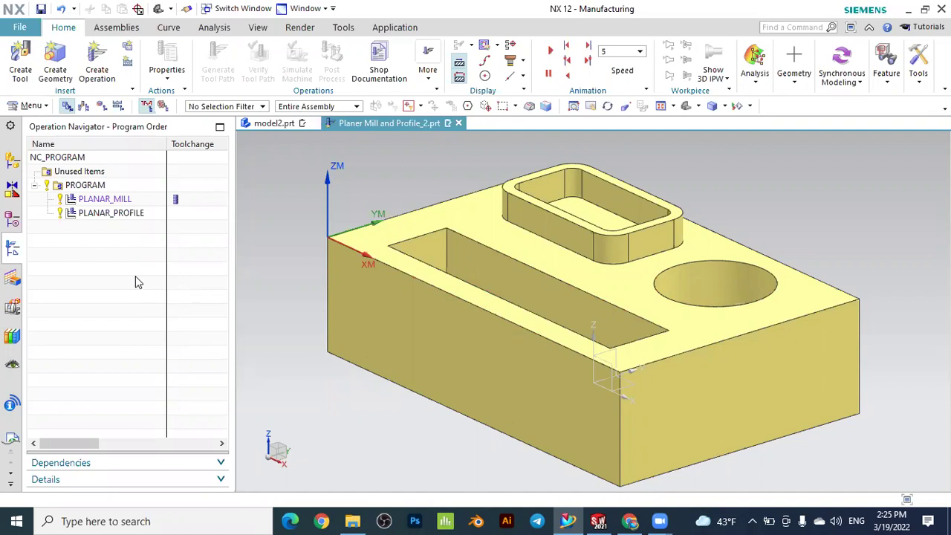
- Display the tool paths of the PLANAR_MILL and PLANAR_PROFILE operations in turn to compare them
{"action": "left_click", "coordinate": [112, 207]}
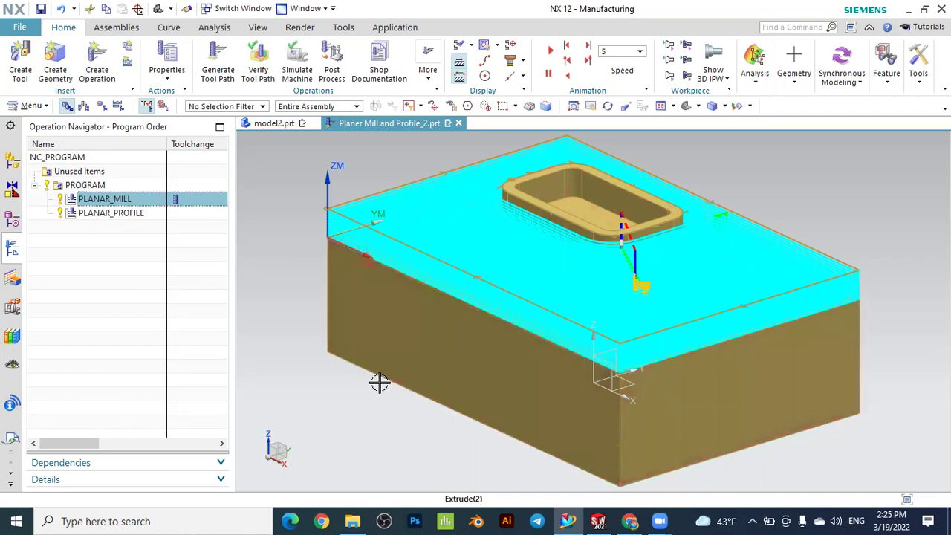
{"action": "left_click", "coordinate": [131, 215]}
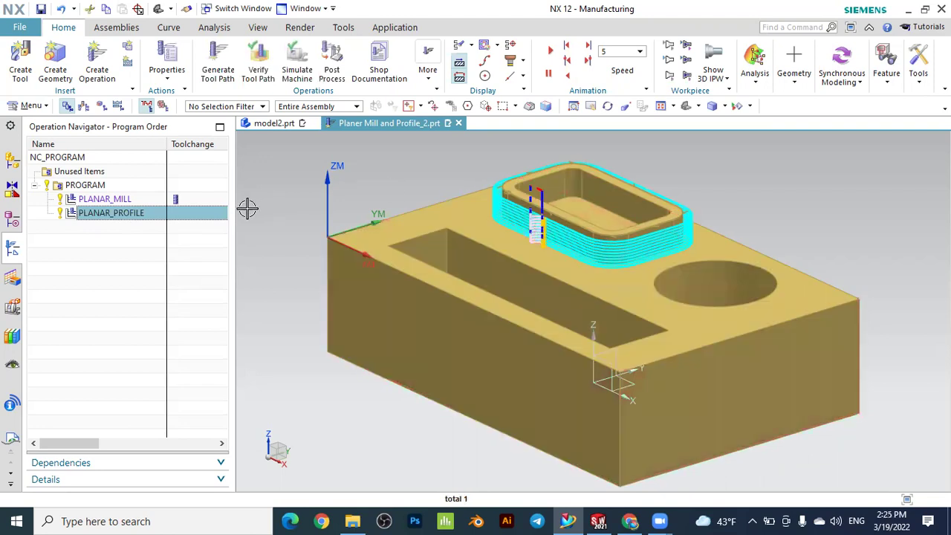
{"action": "left_click", "coordinate": [108, 199]}
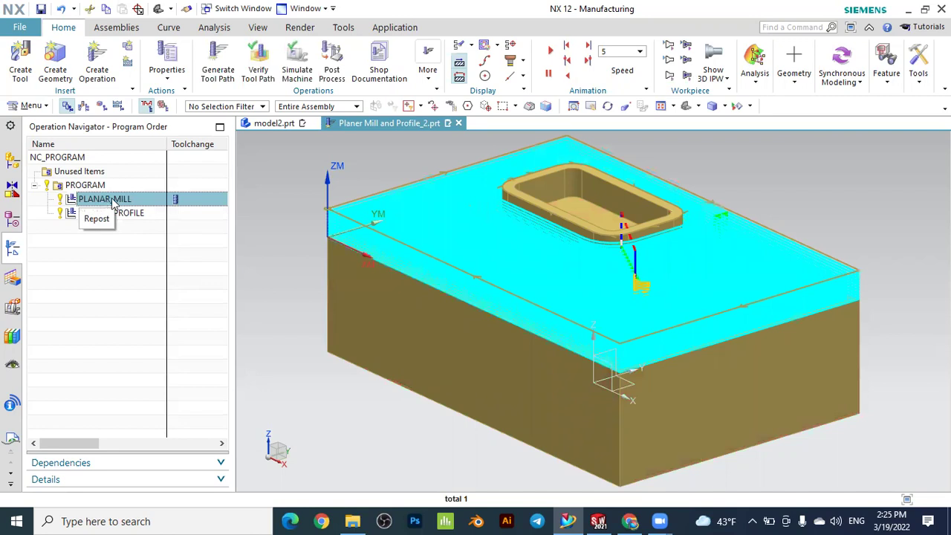
{"action": "left_click", "coordinate": [130, 217]}
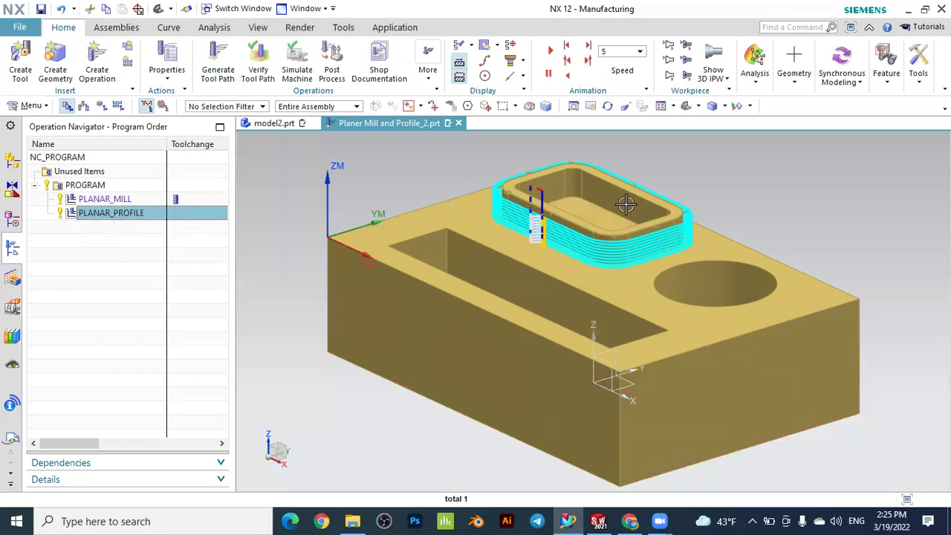
- Verify the PLANAR_MILL and PLANAR_PROFILE tool paths together by playing the 3D Dynamic material removal simulation
{"action": "left_click", "coordinate": [104, 199]}
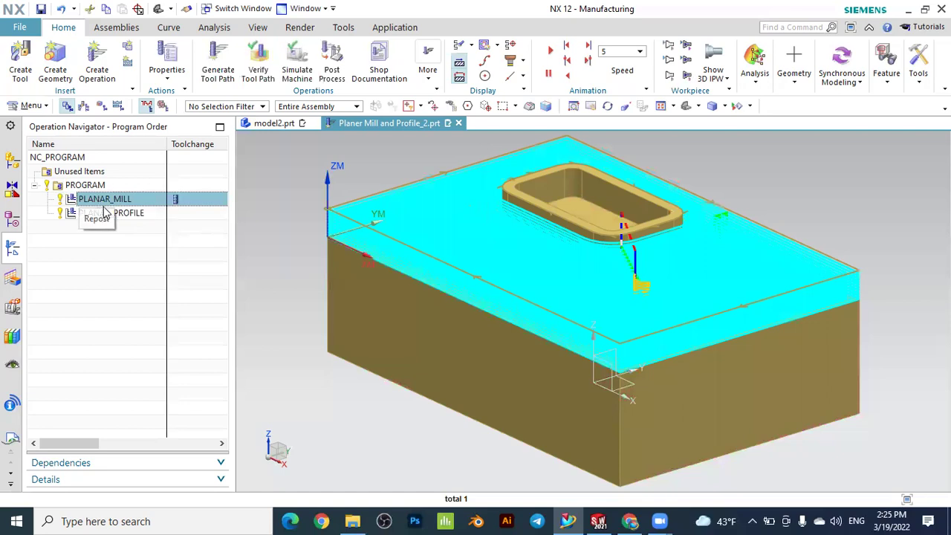
{"action": "left_click", "coordinate": [134, 215], "text": "ctrl"}
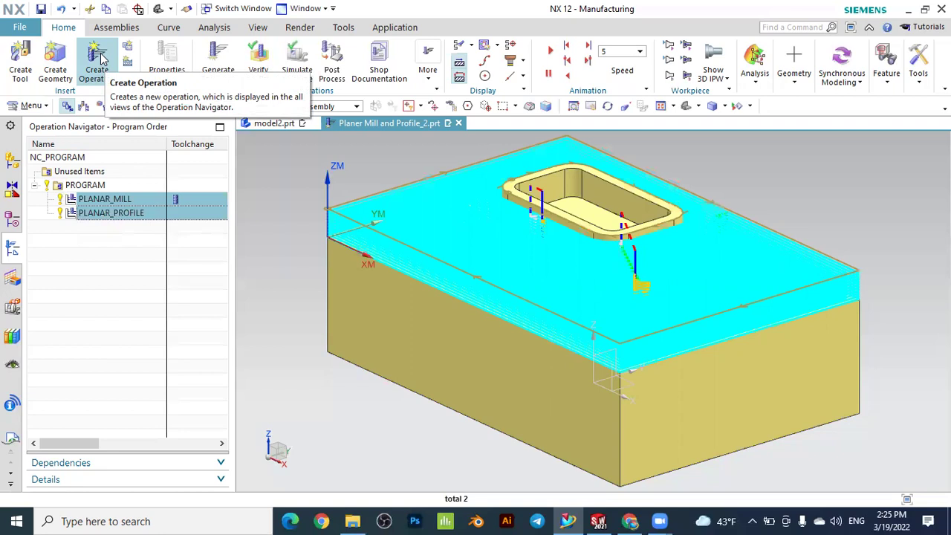
{"action": "left_click", "coordinate": [256, 62]}
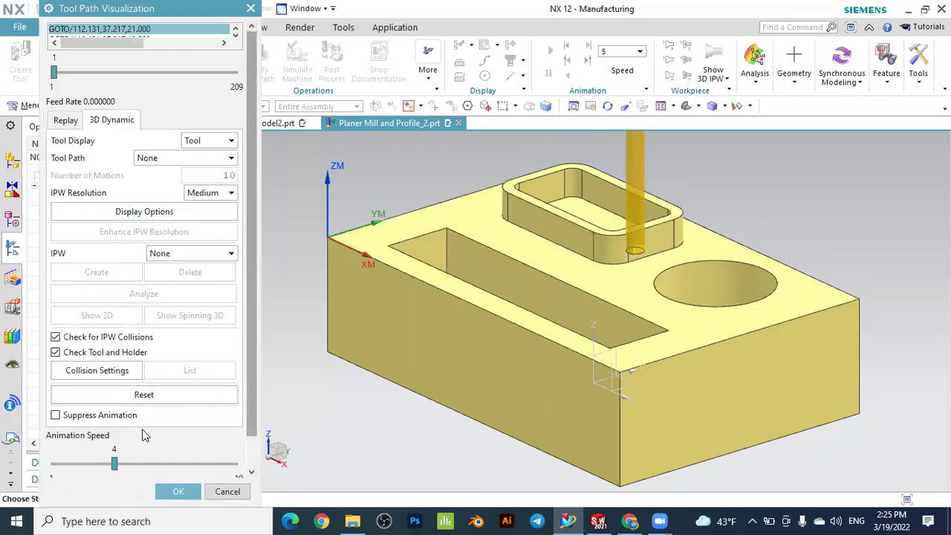
{"action": "scroll", "coordinate": [255, 409], "scroll_direction": "down", "scroll_amount": 2}
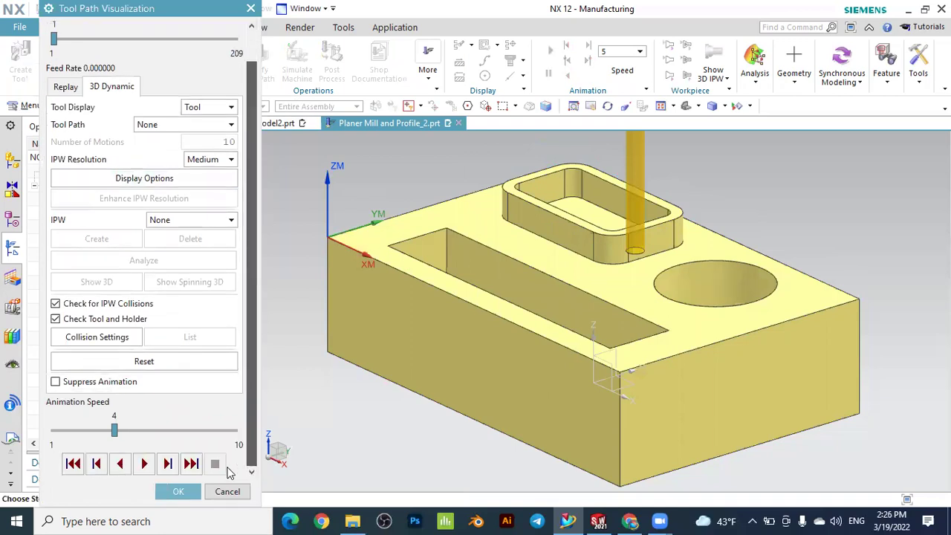
{"action": "left_click", "coordinate": [144, 462]}
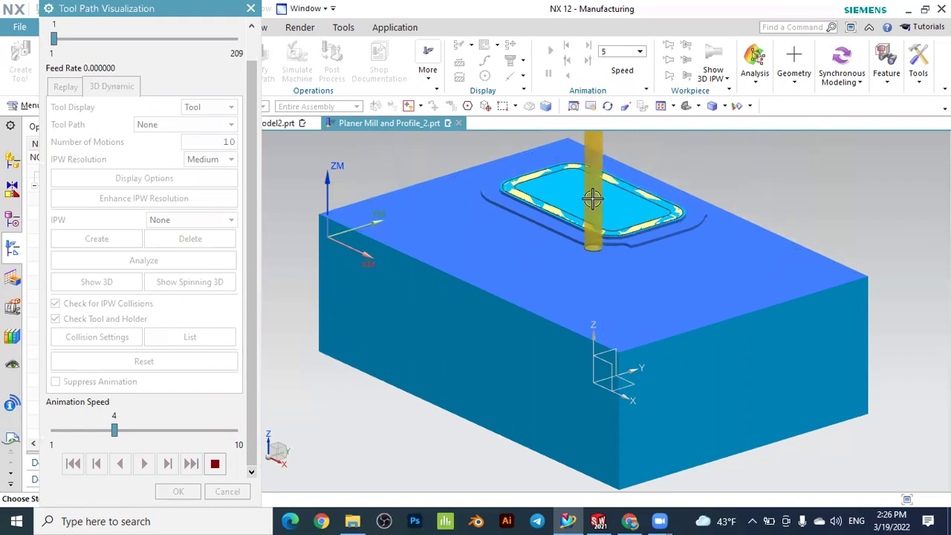
{"action": "scroll", "coordinate": [509, 330], "scroll_direction": "down", "scroll_amount": 3}
{"action": "scroll", "coordinate": [635, 197], "scroll_direction": "up", "scroll_amount": 2}
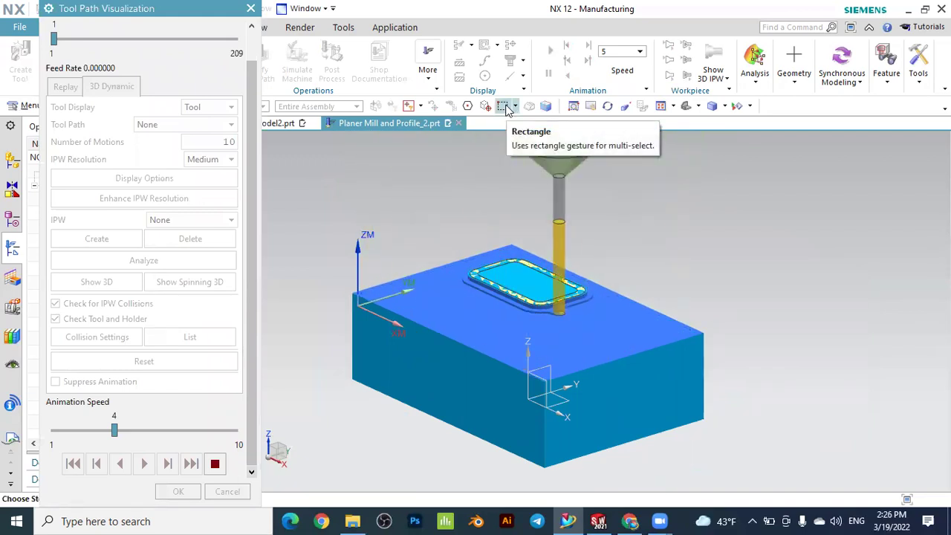
- Set the simulation's animation speed to 6 and watch the cutting around the raised rectangular boss up close
{"action": "left_click", "coordinate": [154, 430]}
{"action": "left_click", "coordinate": [156, 432]}
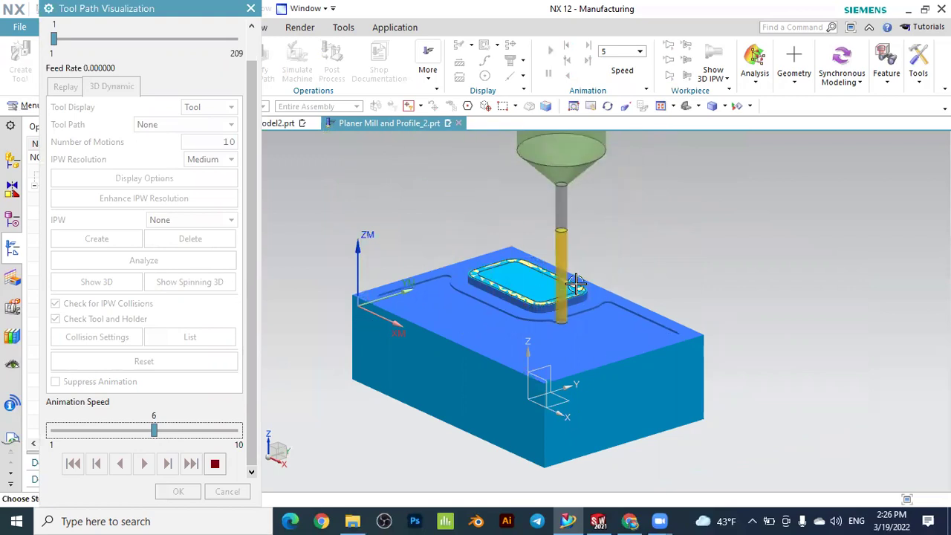
{"action": "scroll", "coordinate": [356, 262], "scroll_direction": "down", "scroll_amount": 4}
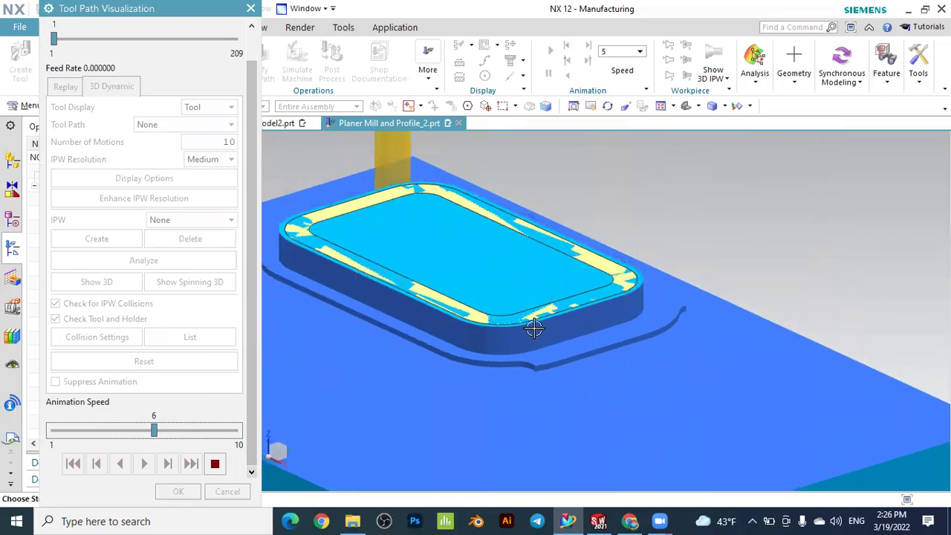
{"action": "scroll", "coordinate": [533, 325], "scroll_direction": "up", "scroll_amount": 4}
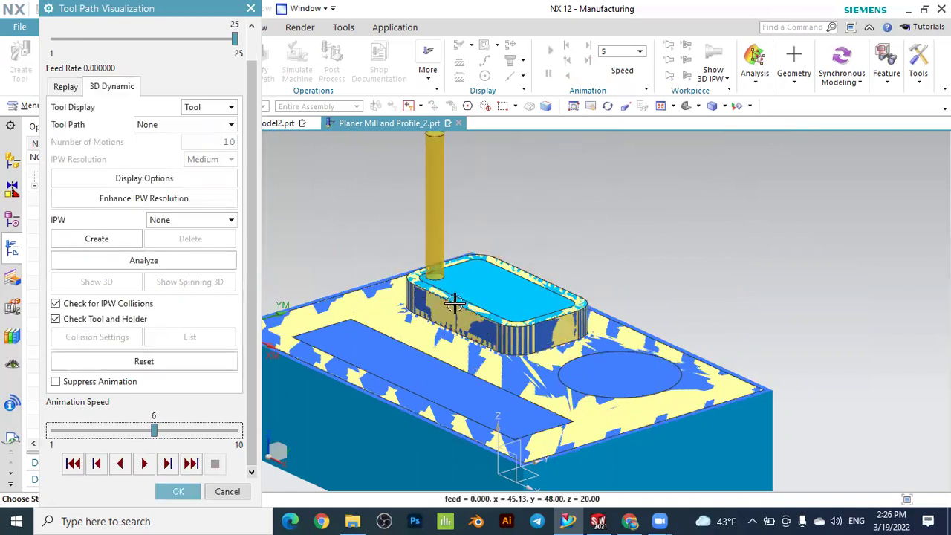
- Examine the simulated stock along the block's outer edges and around the boss, and close the tool path visualization
{"action": "scroll", "coordinate": [671, 306], "scroll_direction": "down", "scroll_amount": 3}
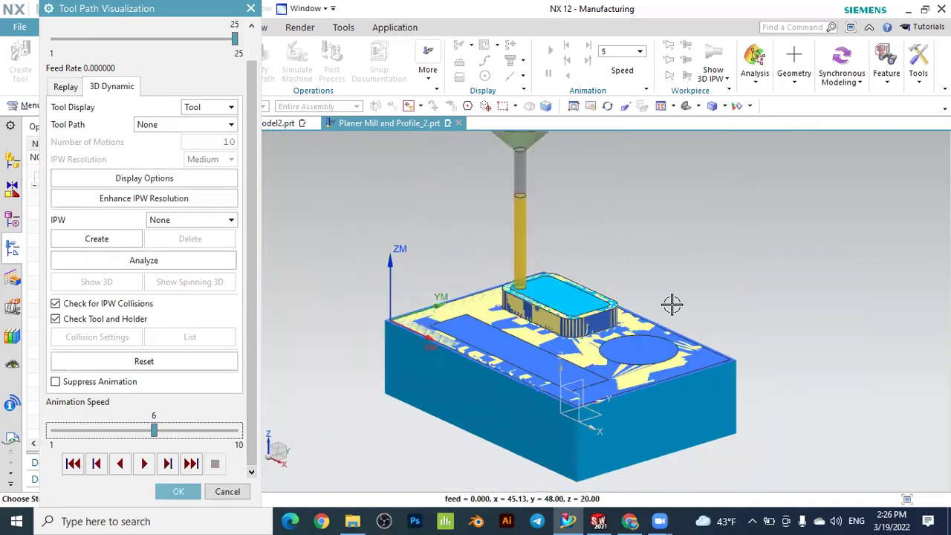
{"action": "middle_click_drag", "start_coordinate": [697, 297], "coordinate": [676, 316]}
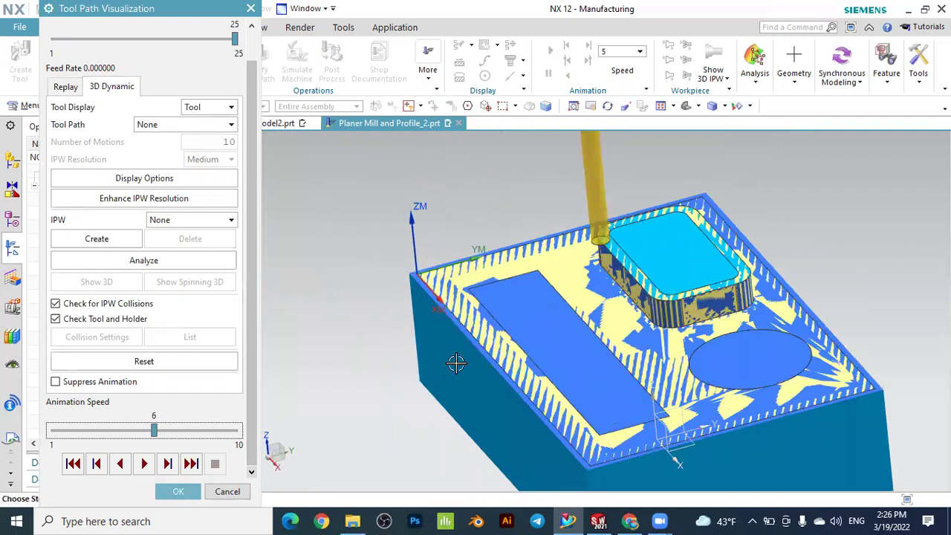
{"action": "scroll", "coordinate": [491, 382], "scroll_direction": "down", "scroll_amount": 1}
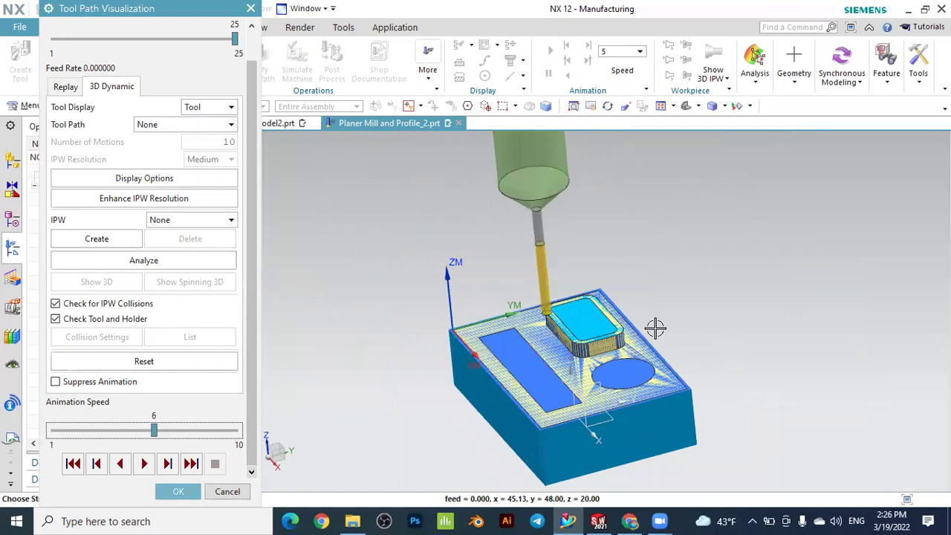
{"action": "middle_click_drag", "start_coordinate": [484, 416], "coordinate": [523, 418]}
{"action": "scroll", "coordinate": [402, 309], "scroll_direction": "up", "scroll_amount": 2}
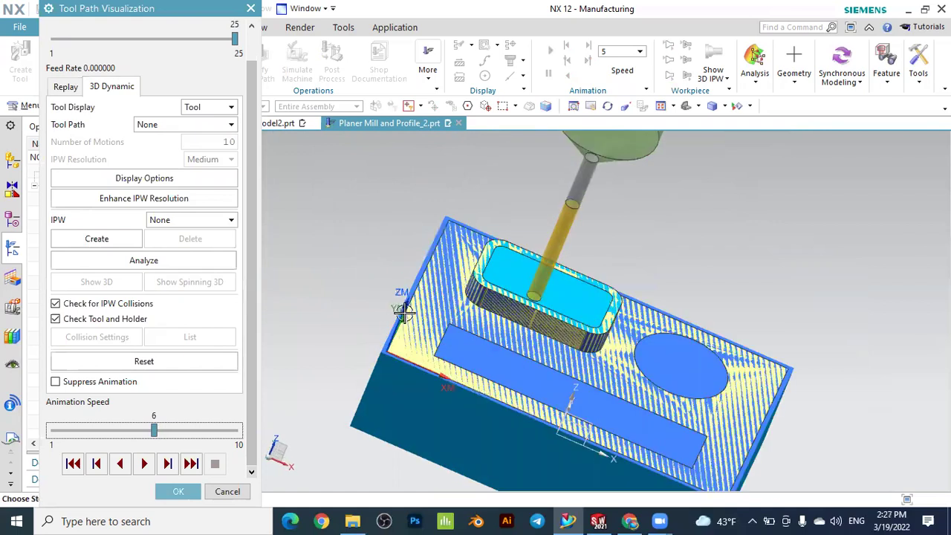
{"action": "scroll", "coordinate": [402, 310], "scroll_direction": "up", "scroll_amount": 3}
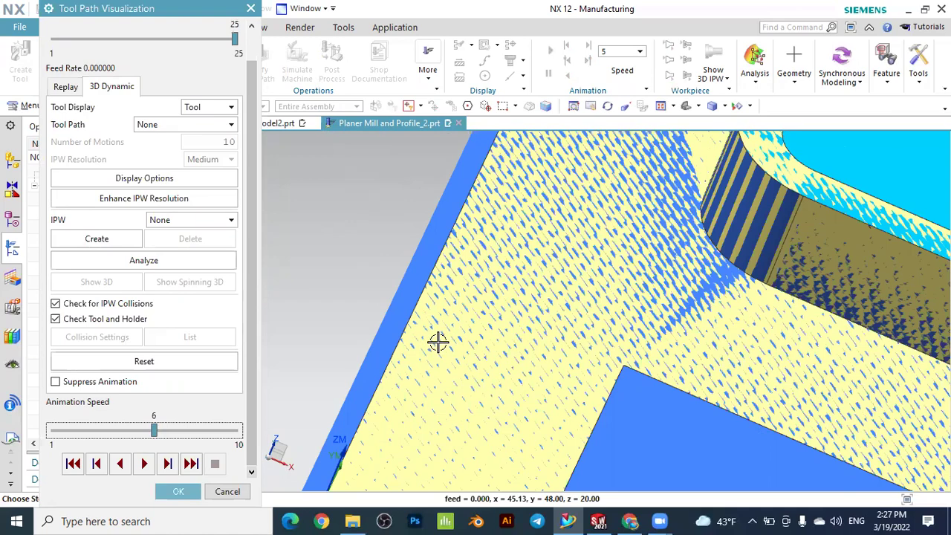
{"action": "scroll", "coordinate": [444, 332], "scroll_direction": "up", "scroll_amount": 1}
{"action": "scroll", "coordinate": [371, 321], "scroll_direction": "up", "scroll_amount": 1}
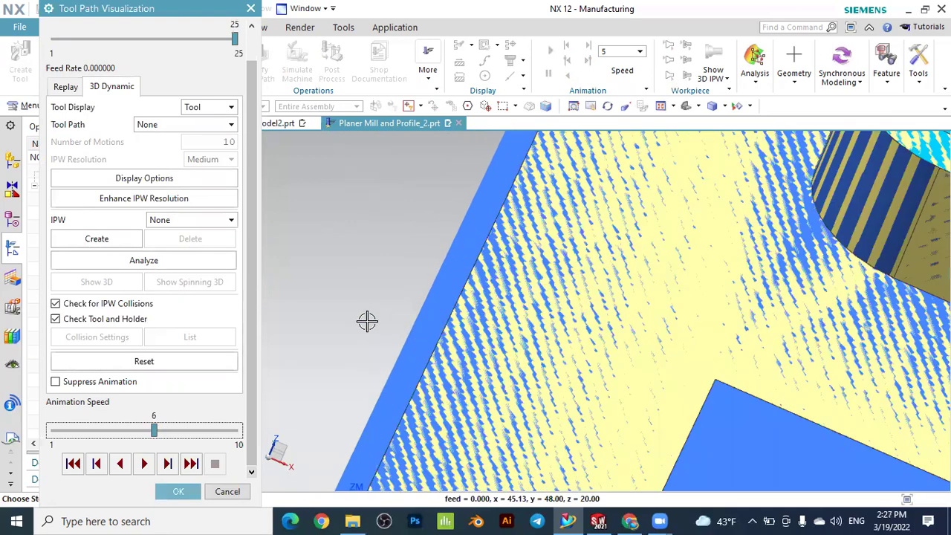
{"action": "scroll", "coordinate": [411, 331], "scroll_direction": "down", "scroll_amount": 2}
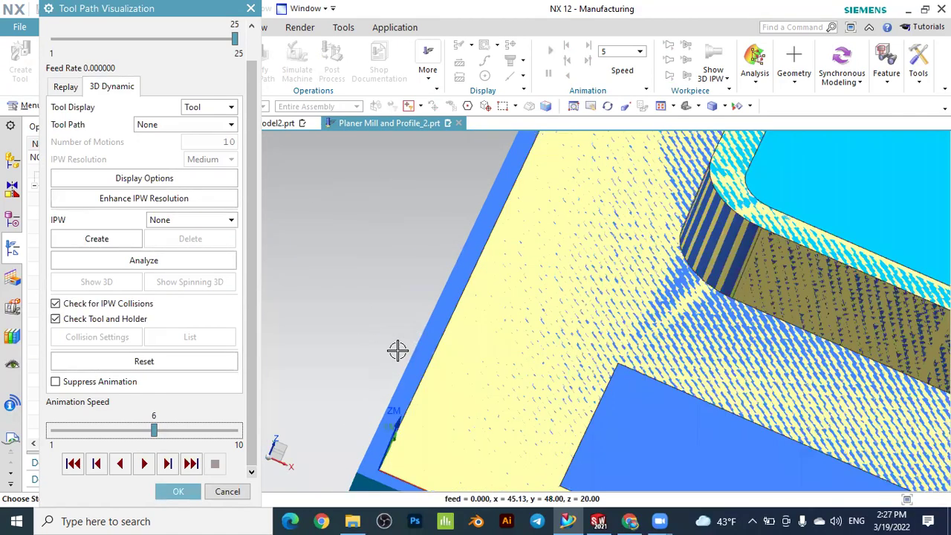
{"action": "scroll", "coordinate": [401, 355], "scroll_direction": "down", "scroll_amount": 2}
{"action": "scroll", "coordinate": [433, 301], "scroll_direction": "up", "scroll_amount": 1}
{"action": "scroll", "coordinate": [416, 310], "scroll_direction": "up", "scroll_amount": 1}
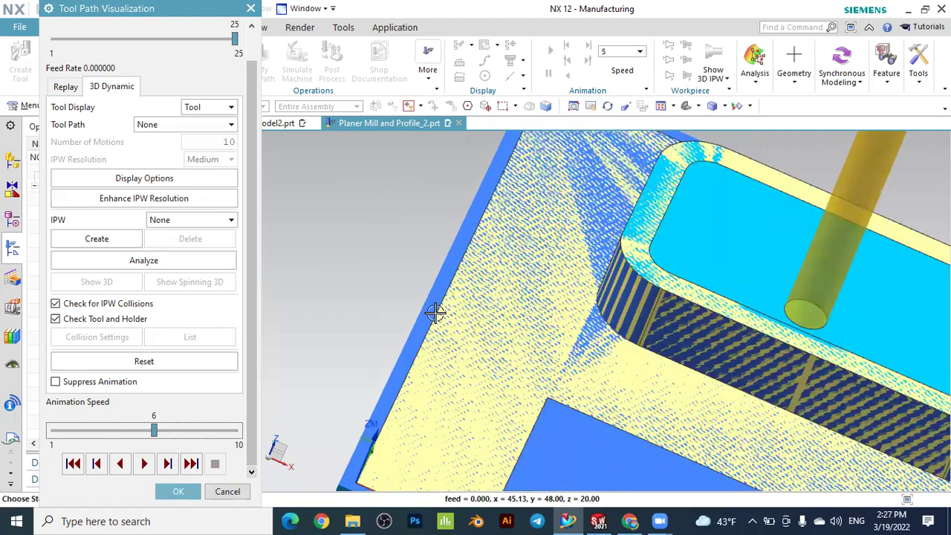
{"action": "scroll", "coordinate": [415, 322], "scroll_direction": "down", "scroll_amount": 2}
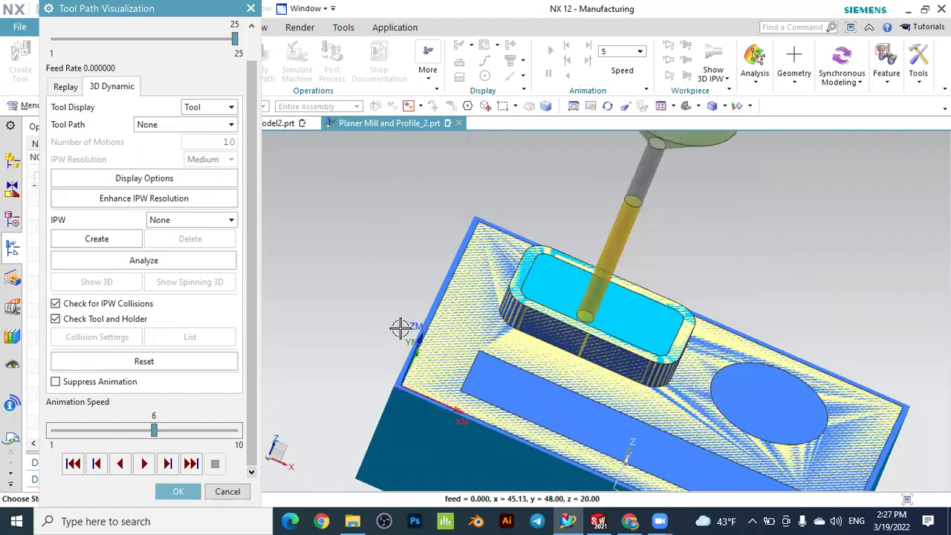
{"action": "middle_click_drag", "start_coordinate": [399, 328], "coordinate": [663, 406]}
{"action": "scroll", "coordinate": [380, 312], "scroll_direction": "down", "scroll_amount": 1}
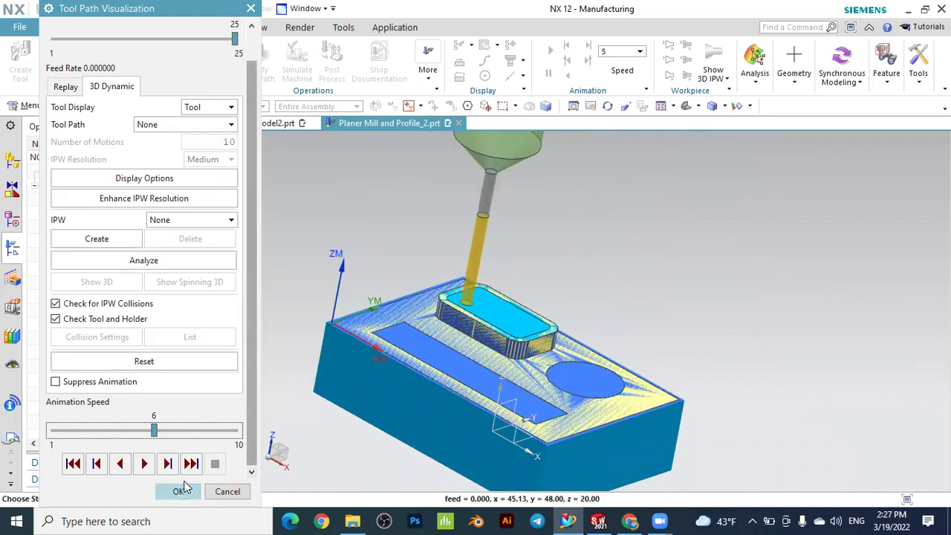
{"action": "left_click", "coordinate": [179, 491]}
{"action": "left_click", "coordinate": [136, 268]}
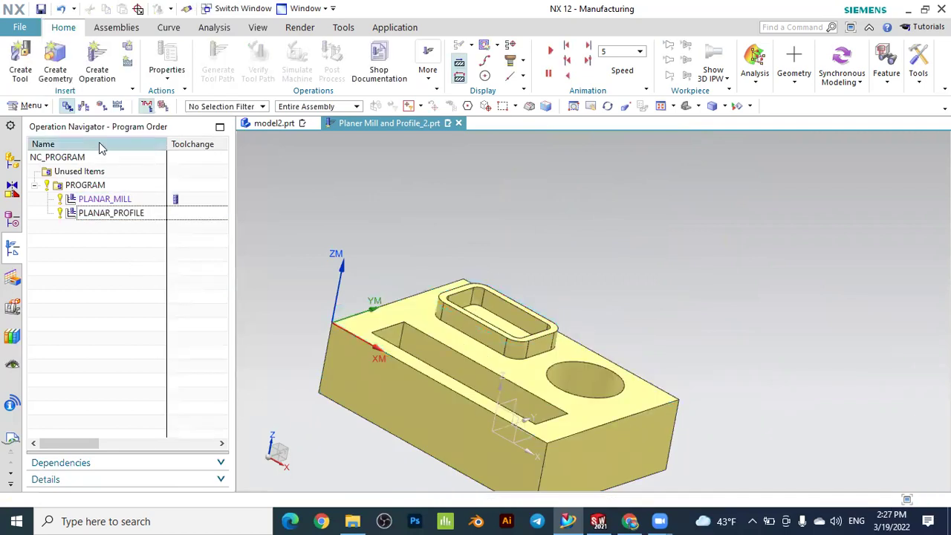
- Show the program's machine tools, and switch the Operation Navigator to the Geometry View with WORKPIECE selected
{"action": "left_click", "coordinate": [84, 106]}
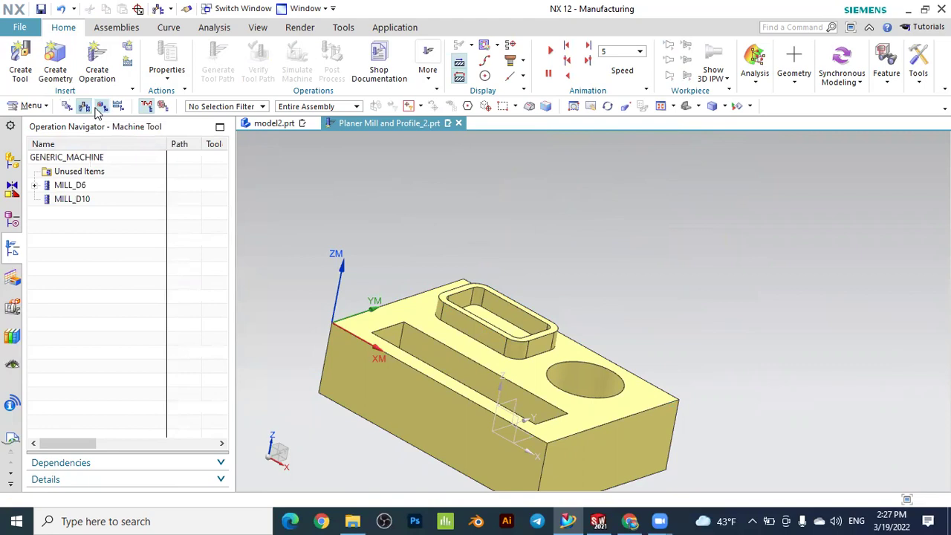
{"action": "left_click", "coordinate": [101, 106]}
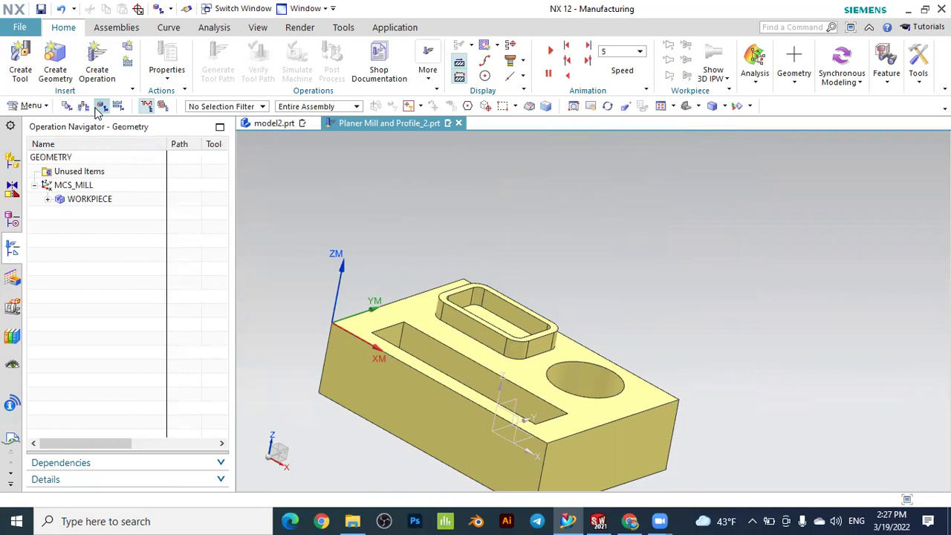
{"action": "left_click", "coordinate": [87, 199]}
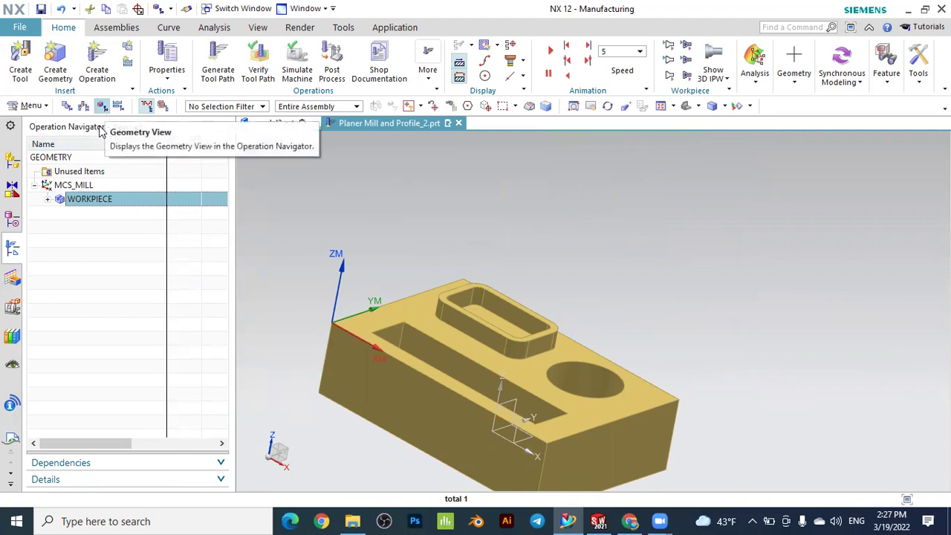
{"action": "left_click", "coordinate": [47, 199]}
{"action": "left_click", "coordinate": [49, 200]}
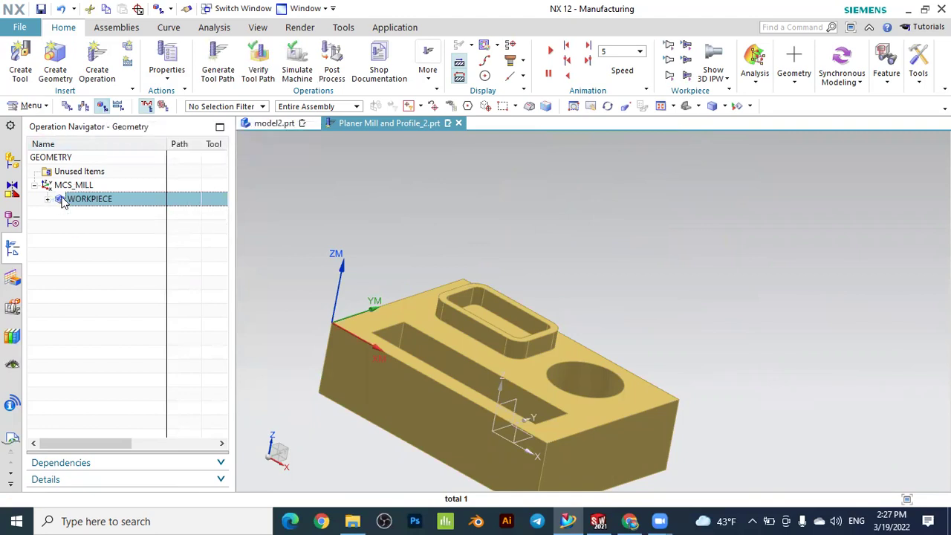
- Open the WORKPIECE geometry for editing and check which body is specified as the part
{"action": "double_click", "coordinate": [84, 200]}
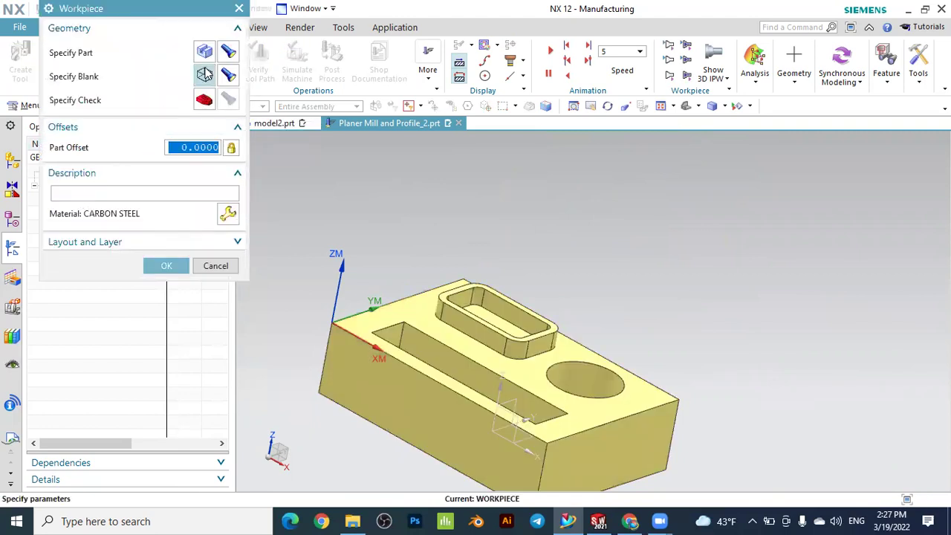
{"action": "left_click", "coordinate": [207, 55]}
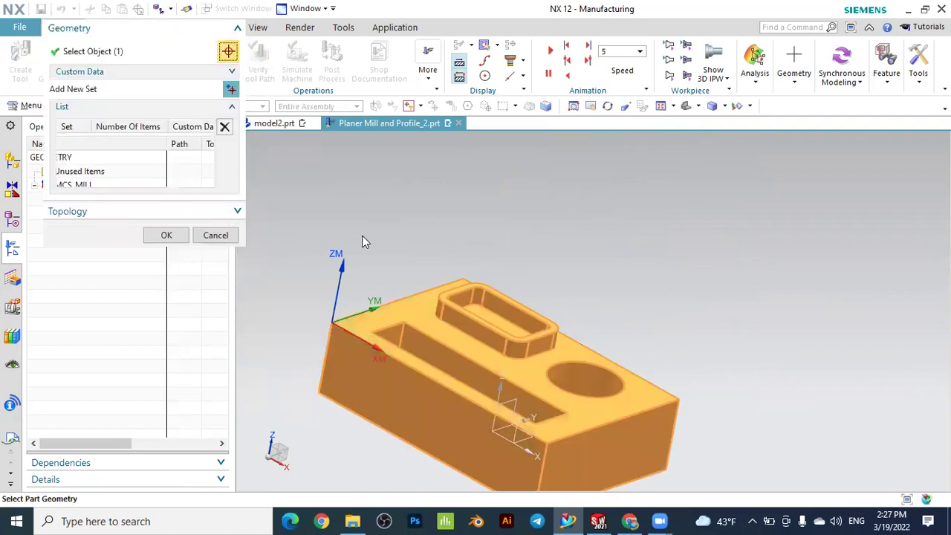
{"action": "left_click", "coordinate": [168, 234]}
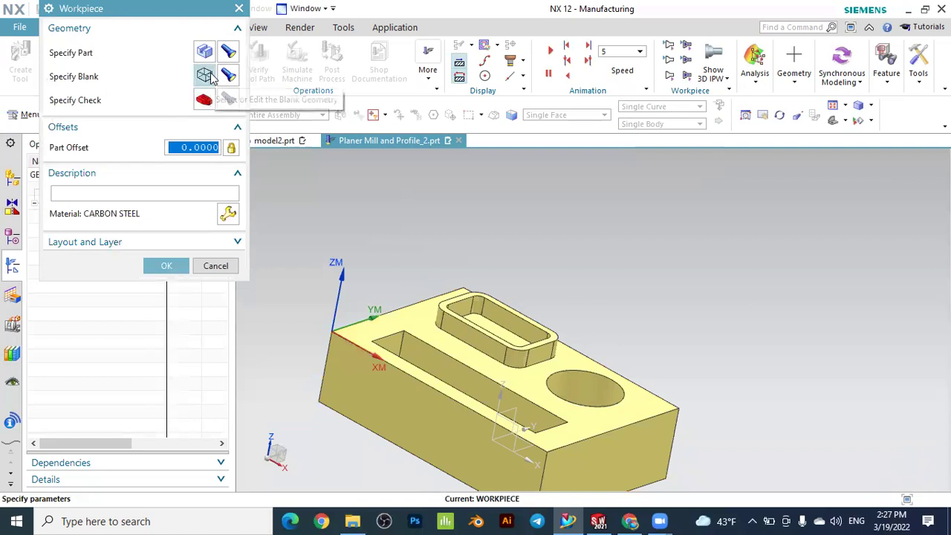
- Display the workpiece's blank and inspect its allowance around the part in the front view
{"action": "left_click", "coordinate": [228, 76]}
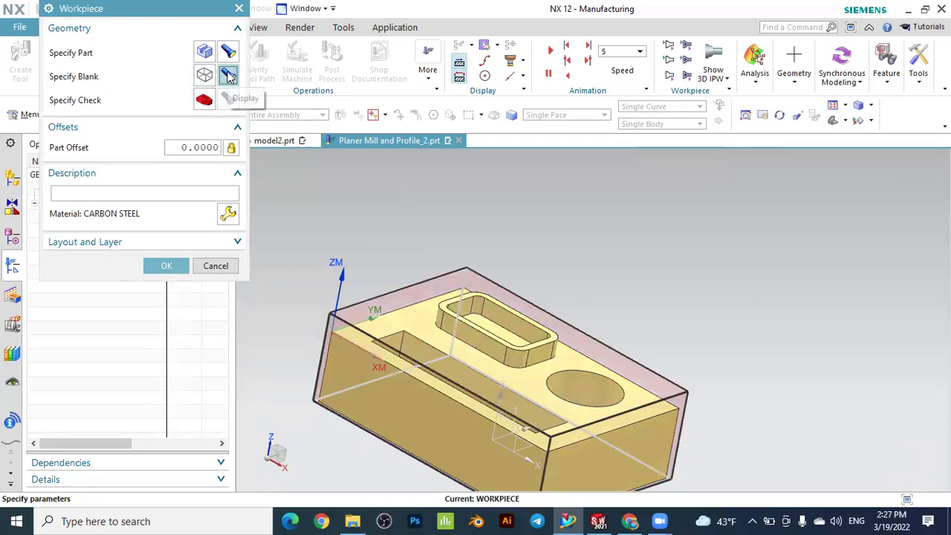
{"action": "left_click", "coordinate": [846, 121]}
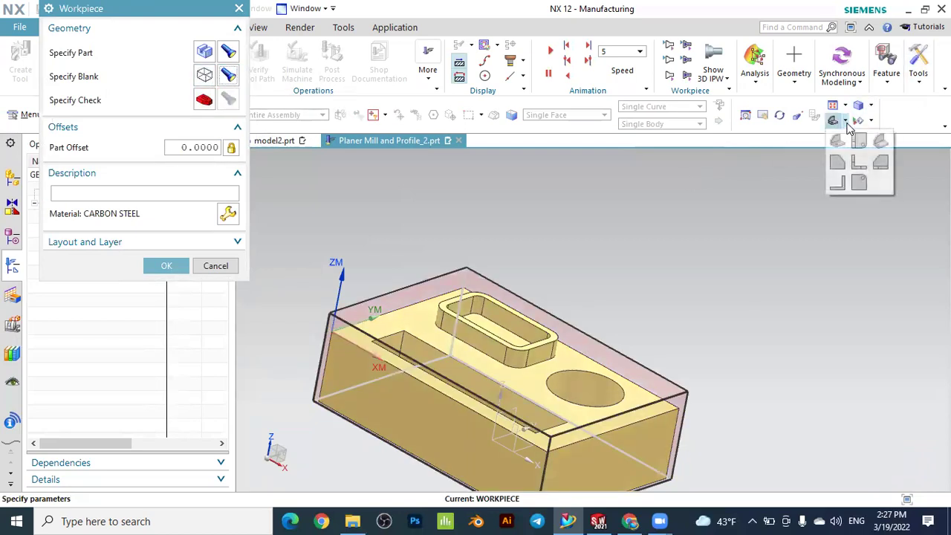
{"action": "left_click", "coordinate": [857, 145]}
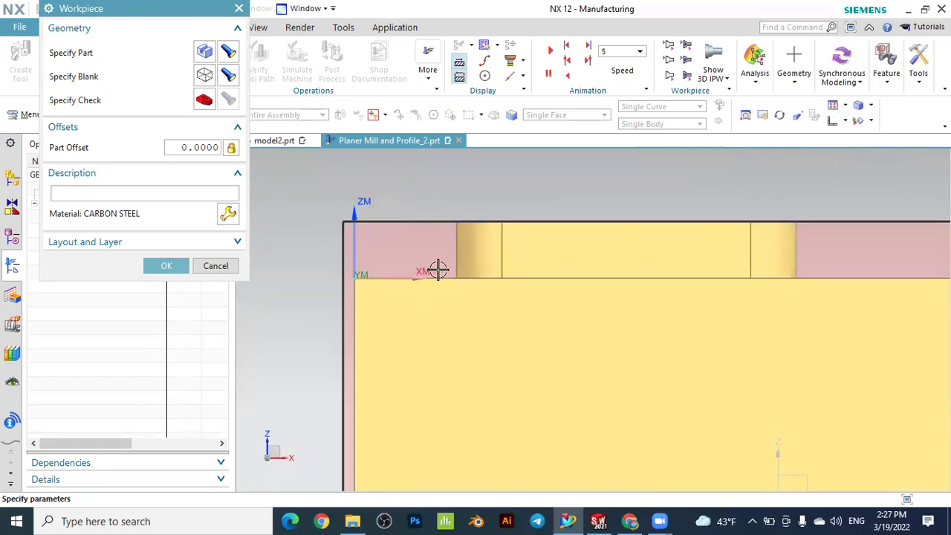
{"action": "scroll", "coordinate": [483, 256], "scroll_direction": "down", "scroll_amount": 3}
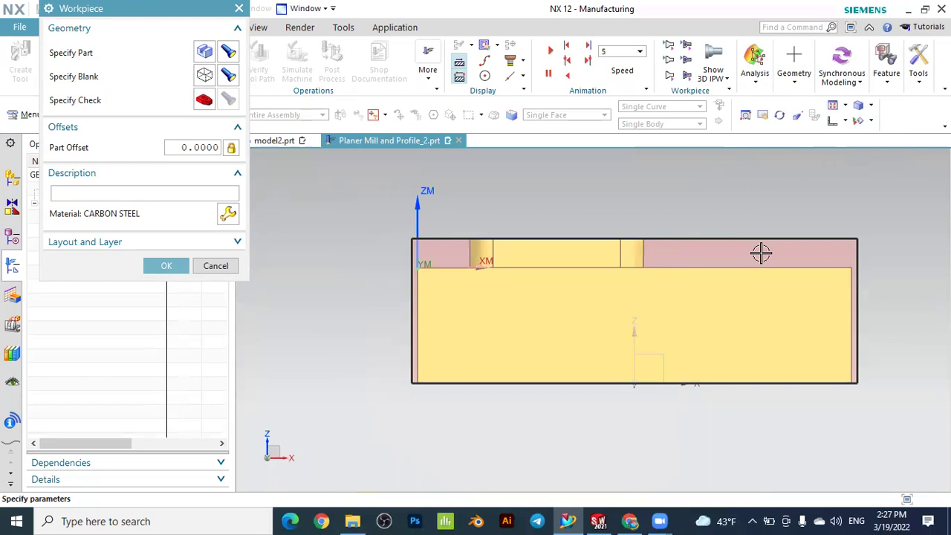
- Examine the blank's allowance along the part's top and outer walls, both at an angle and in the front view
{"action": "scroll", "coordinate": [490, 260], "scroll_direction": "up", "scroll_amount": 2}
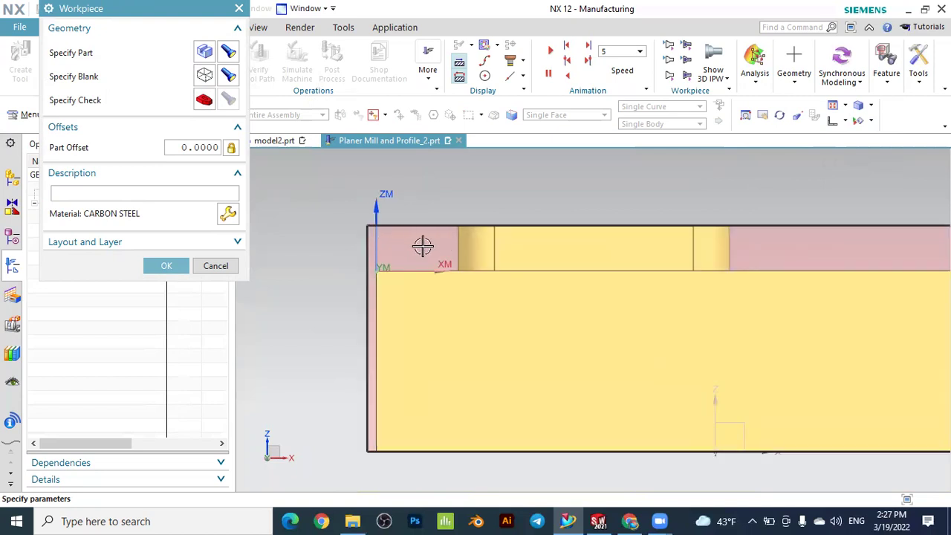
{"action": "scroll", "coordinate": [411, 245], "scroll_direction": "down", "scroll_amount": 2}
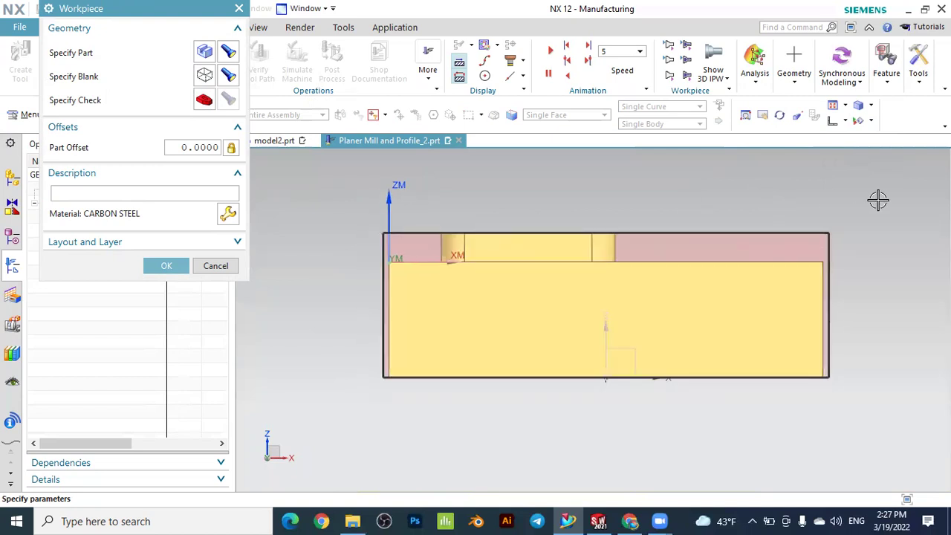
{"action": "middle_click_drag", "start_coordinate": [864, 201], "coordinate": [847, 236]}
{"action": "scroll", "coordinate": [345, 318], "scroll_direction": "down", "scroll_amount": 2}
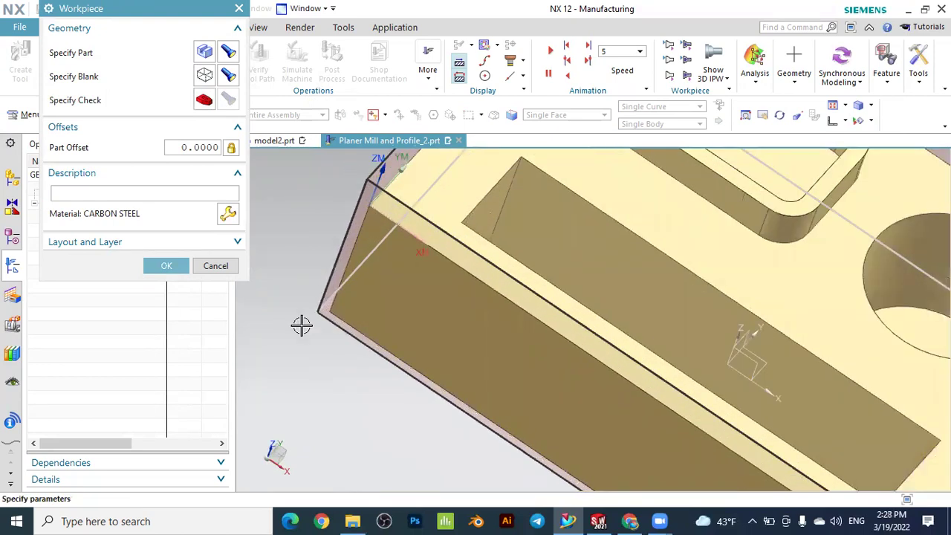
{"action": "left_click", "coordinate": [846, 122]}
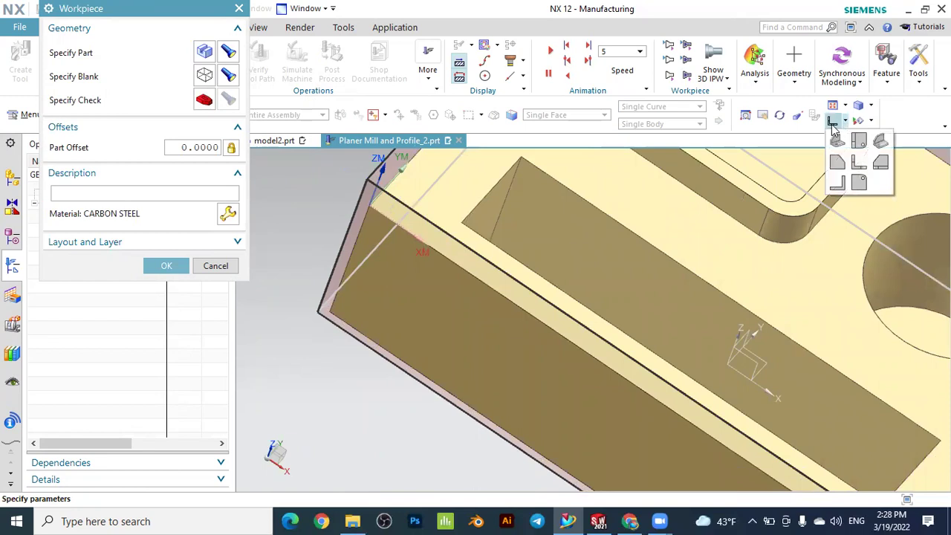
{"action": "left_click", "coordinate": [837, 159]}
{"action": "scroll", "coordinate": [483, 356], "scroll_direction": "down", "scroll_amount": 3}
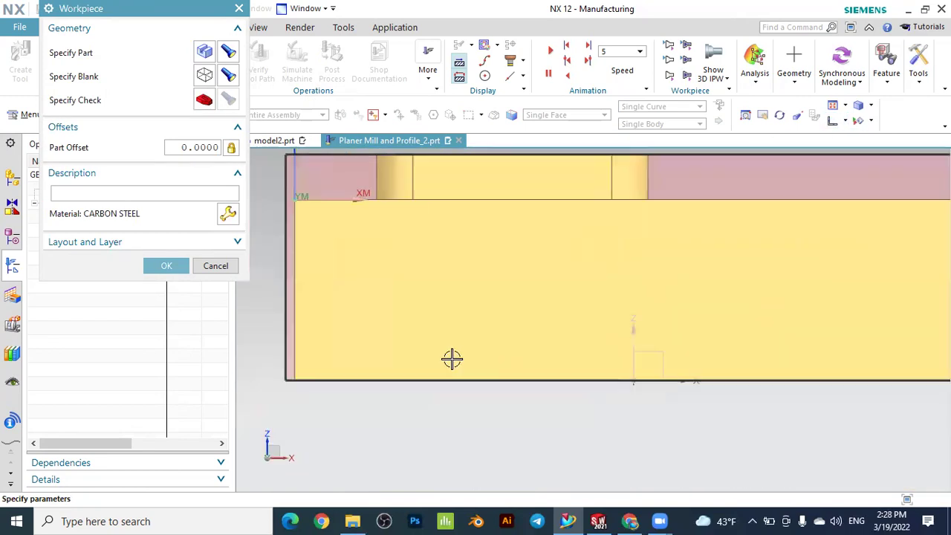
{"action": "scroll", "coordinate": [295, 194], "scroll_direction": "up", "scroll_amount": 3}
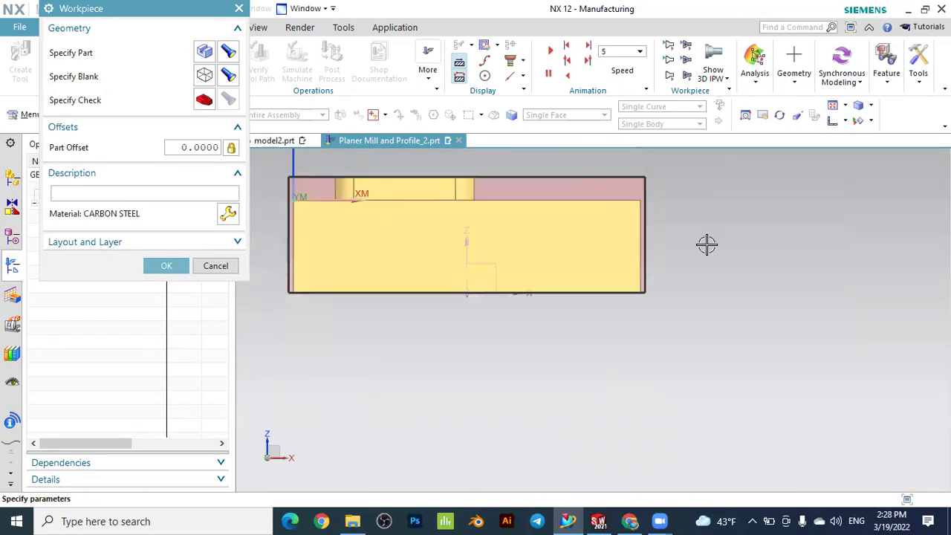
- Inspect the blank's allowance around the part in the right view
{"action": "left_click", "coordinate": [844, 121]}
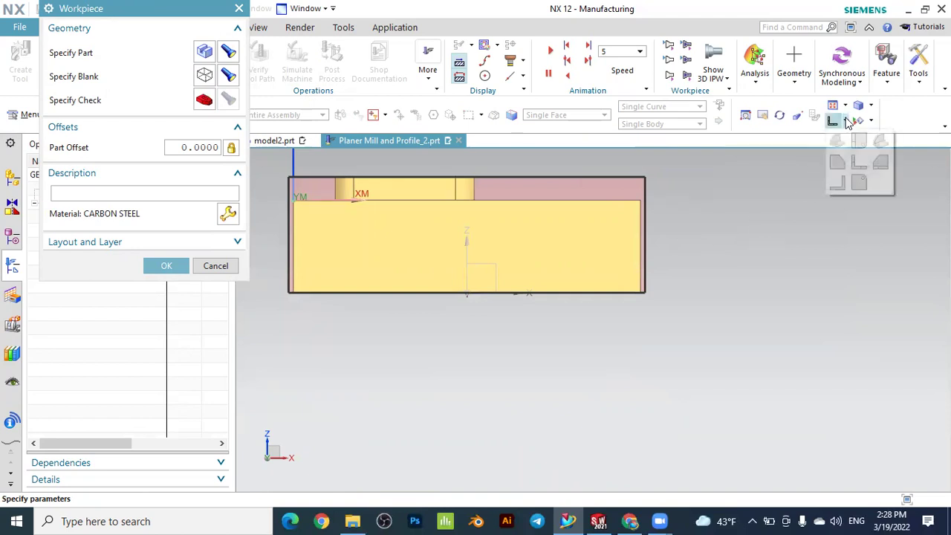
{"action": "left_click", "coordinate": [880, 165]}
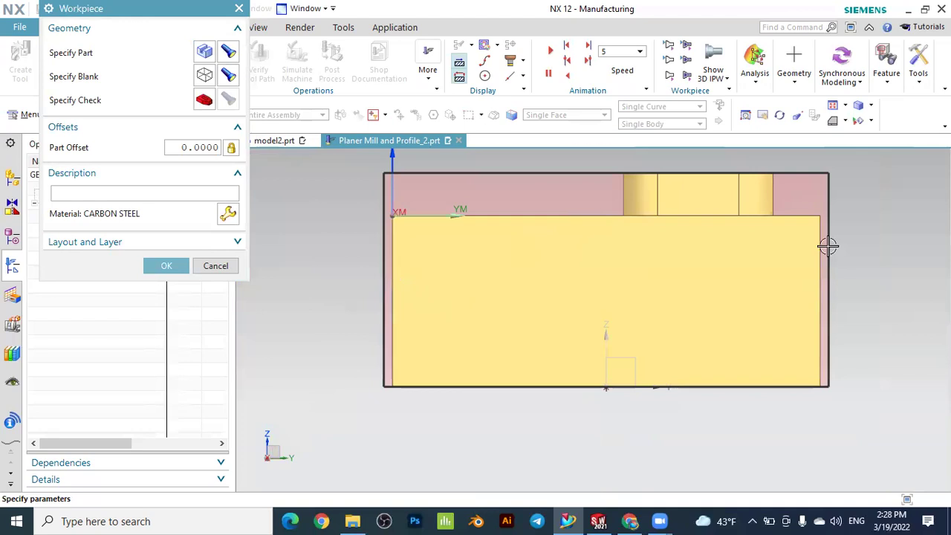
{"action": "scroll", "coordinate": [814, 301], "scroll_direction": "up", "scroll_amount": 2}
{"action": "scroll", "coordinate": [567, 278], "scroll_direction": "down", "scroll_amount": 2}
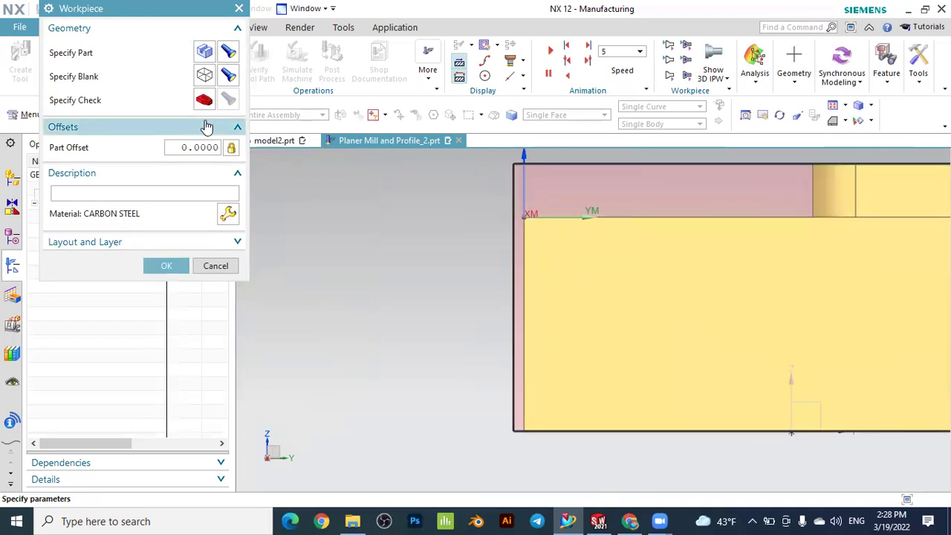
- Check the Bounding Block limits in the blank definition and accept the blank and workpiece settings
{"action": "left_click", "coordinate": [206, 76]}
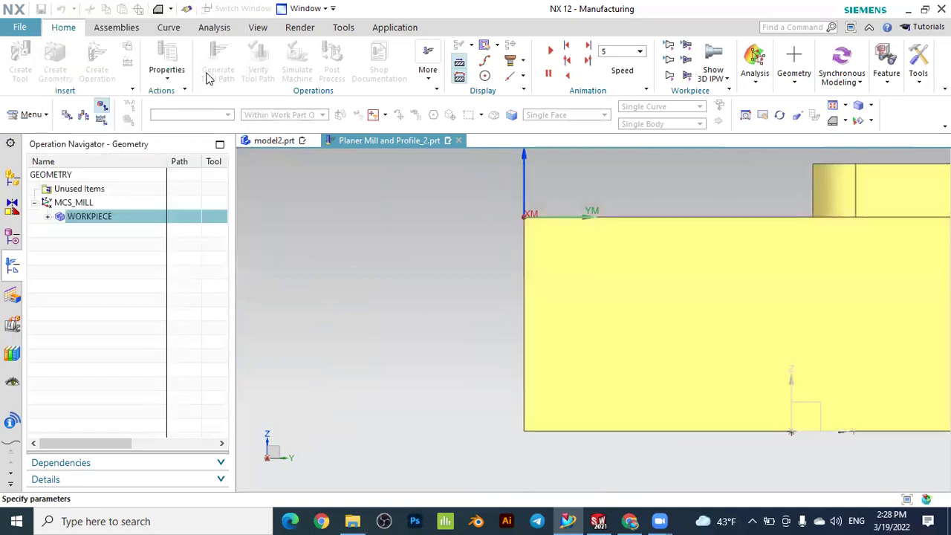
{"action": "scroll", "coordinate": [264, 213], "scroll_direction": "up", "scroll_amount": 1}
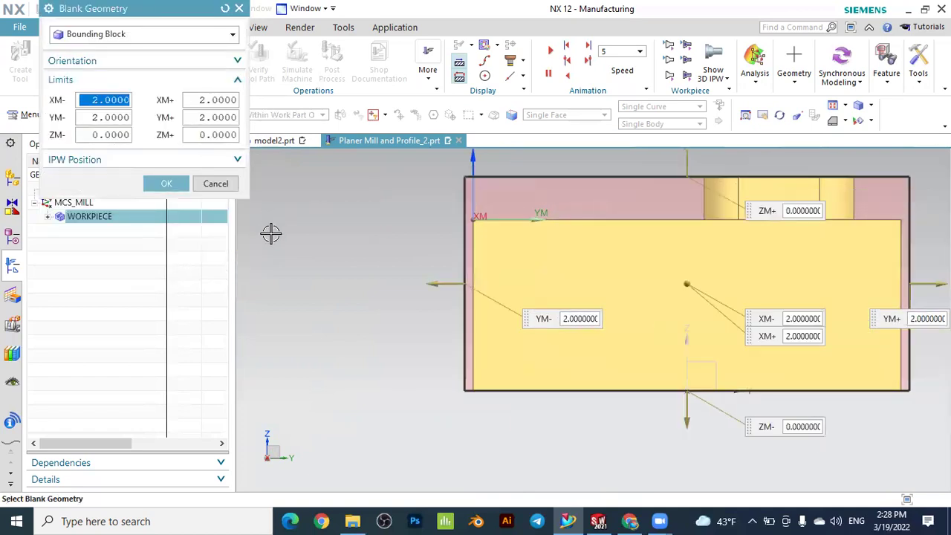
{"action": "scroll", "coordinate": [445, 301], "scroll_direction": "up", "scroll_amount": 1}
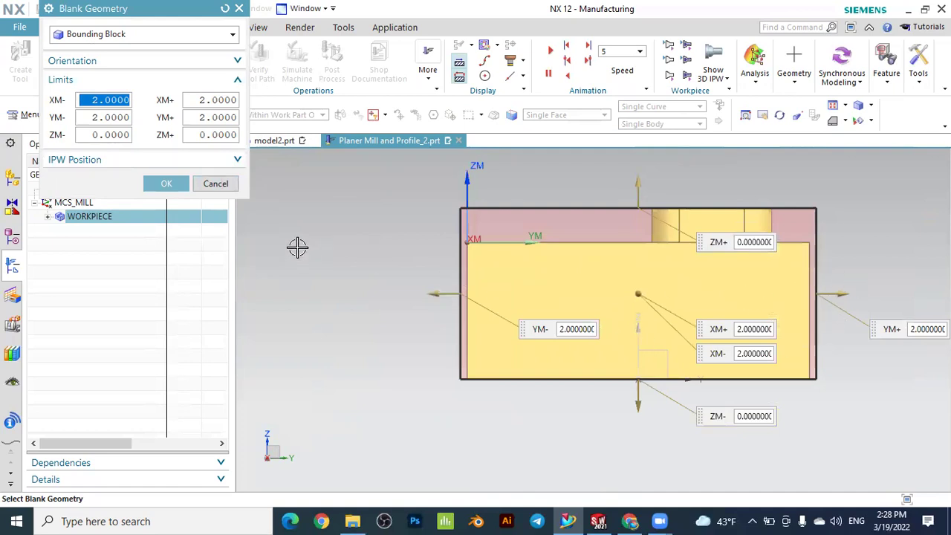
{"action": "left_click", "coordinate": [168, 183]}
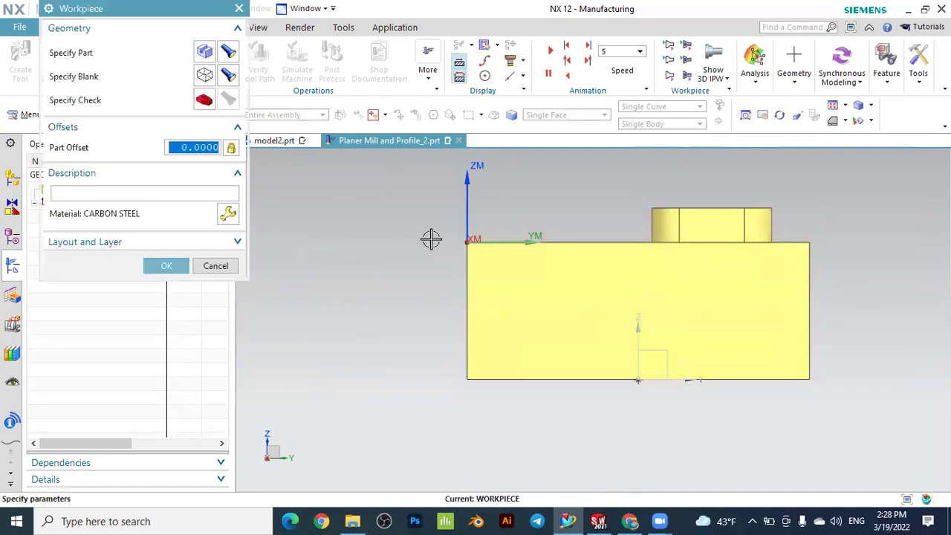
{"action": "left_click", "coordinate": [168, 267]}
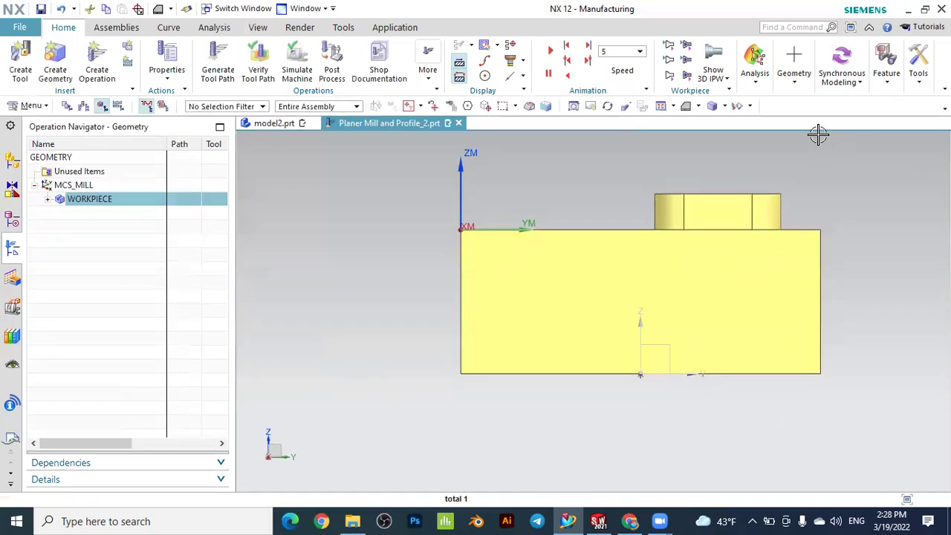
- Show the part in a pictorial view and check the origin and axes of the MCS_MILL coordinate system
{"action": "left_click", "coordinate": [698, 107]}
{"action": "left_click", "coordinate": [695, 125]}
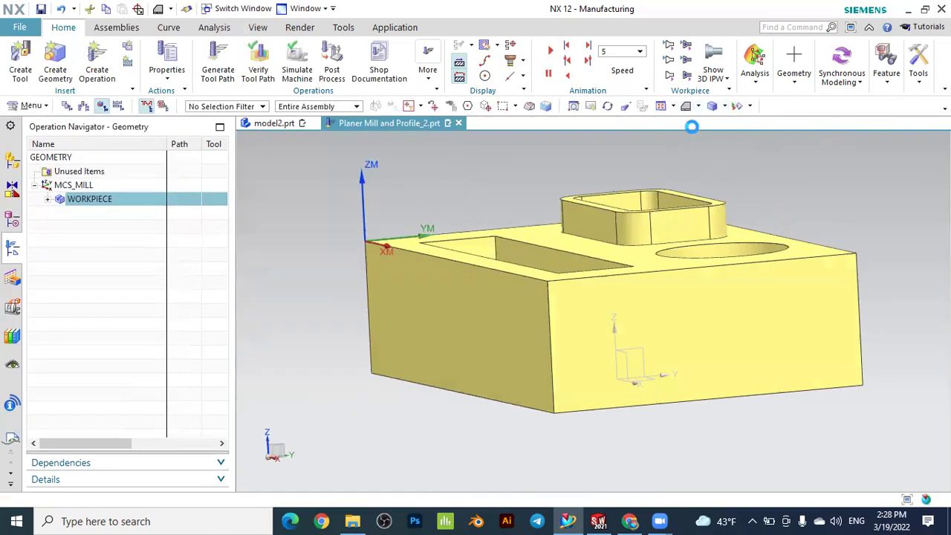
{"action": "double_click", "coordinate": [74, 185]}
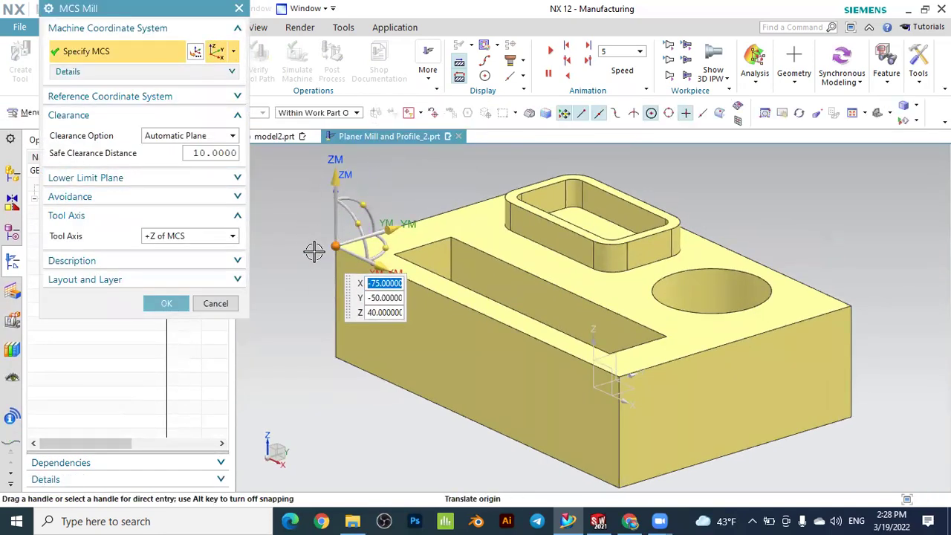
{"action": "left_click", "coordinate": [167, 305]}
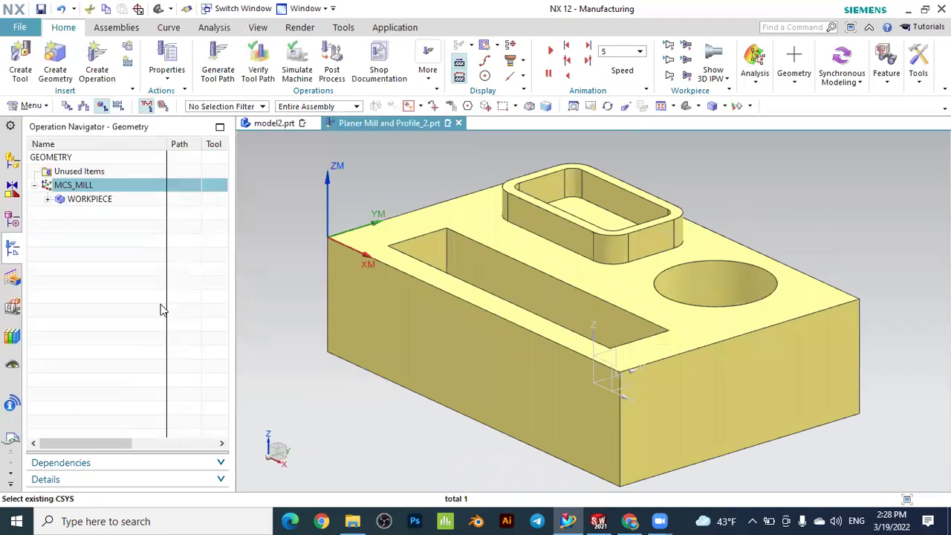
- Switch the Operation Navigator to the Machine Tool View and preview the MILL_D6 and MILL_D10 tools on the part
{"action": "left_click", "coordinate": [84, 106]}
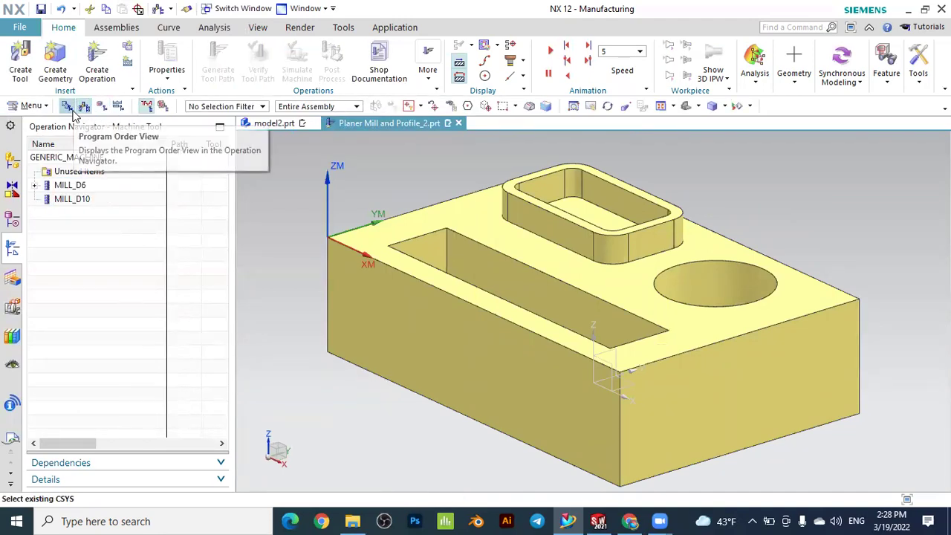
{"action": "left_click", "coordinate": [75, 187]}
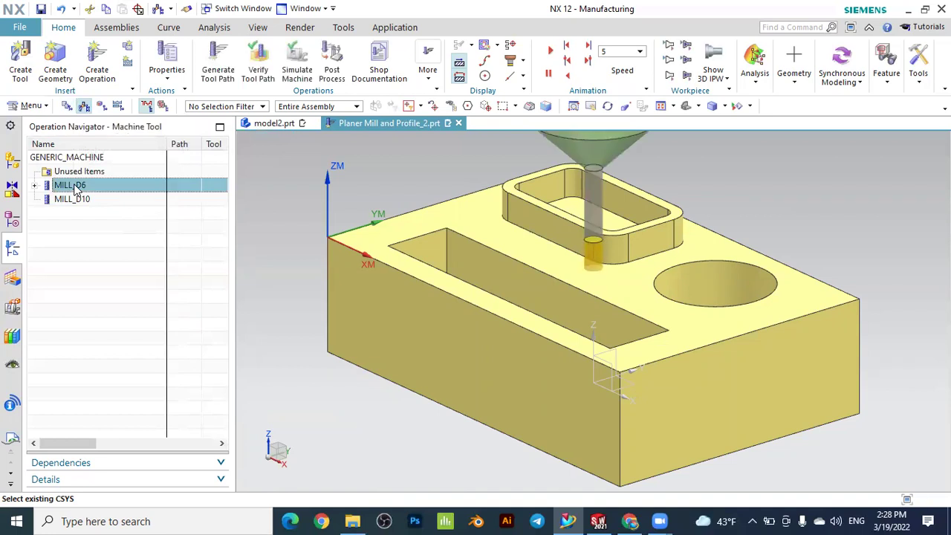
{"action": "left_click", "coordinate": [72, 200]}
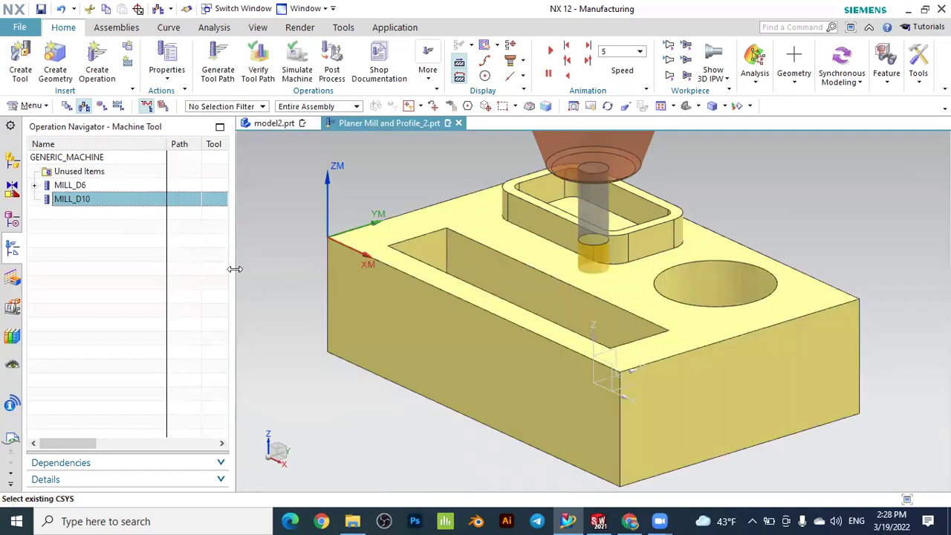
- Open MILL_D10's parameters, check its diameter among the tool dimensions, and accept them
{"action": "double_click", "coordinate": [78, 202]}
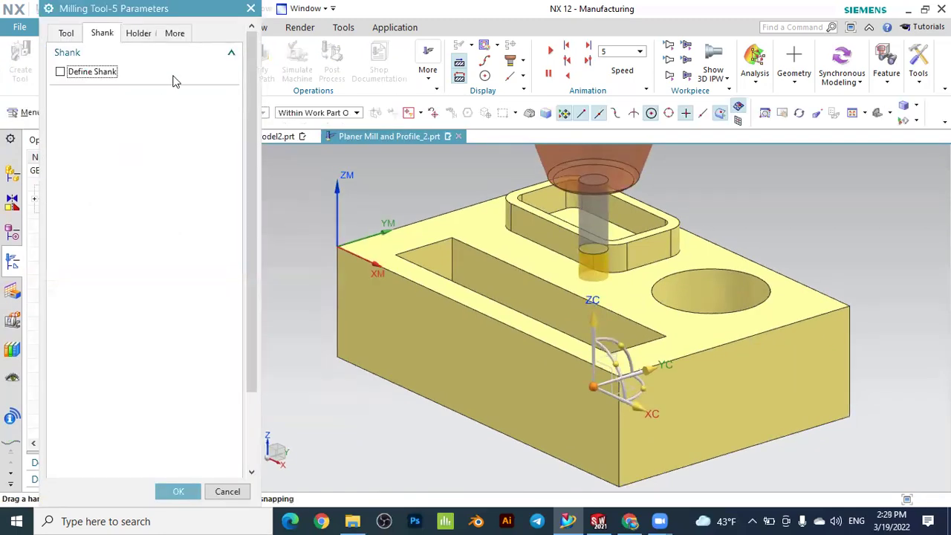
{"action": "left_click", "coordinate": [66, 33]}
{"action": "left_click_drag", "start_coordinate": [179, 171], "coordinate": [205, 170]}
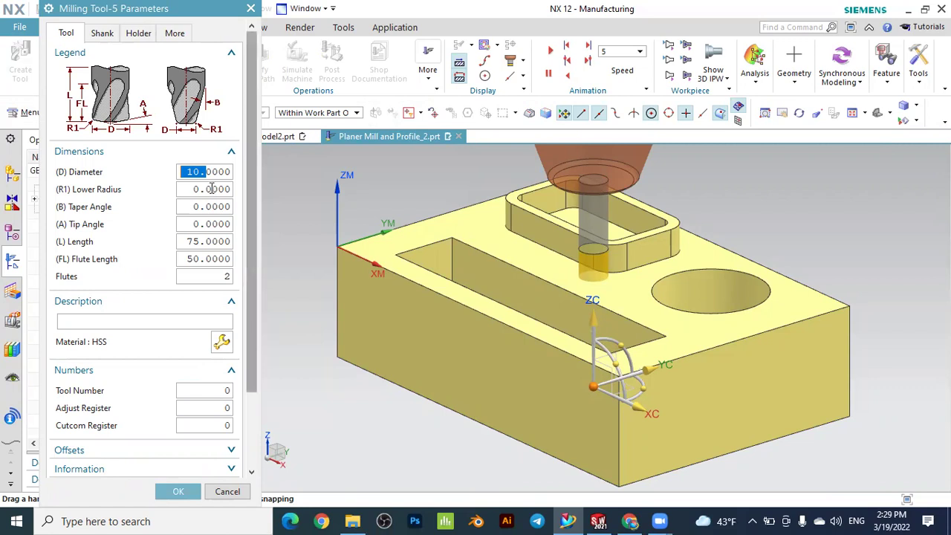
{"action": "left_click", "coordinate": [175, 489]}
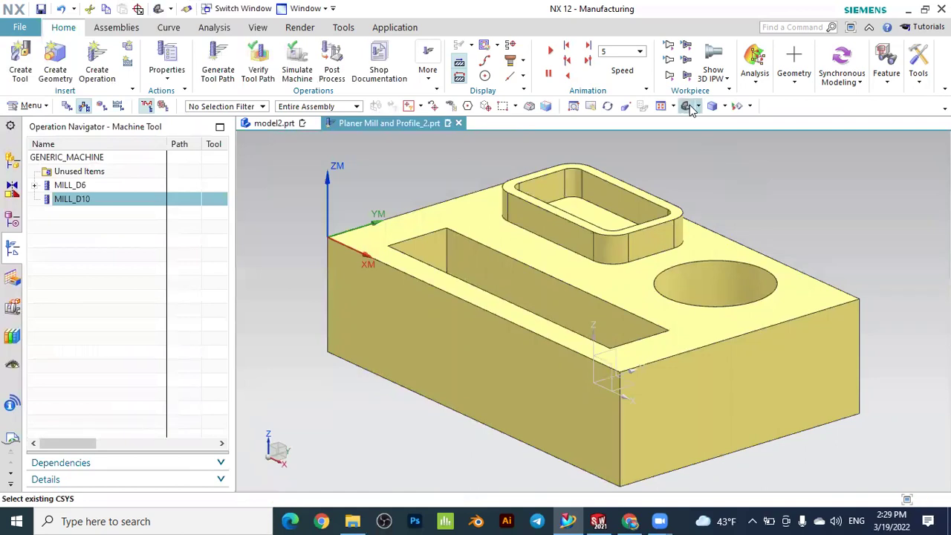
- Switch the Operation Navigator to the Program Order View and display the PLANAR_MILL and PLANAR_PROFILE operations' geometry and tool paths
{"action": "left_click", "coordinate": [67, 106]}
{"action": "left_click", "coordinate": [93, 199]}
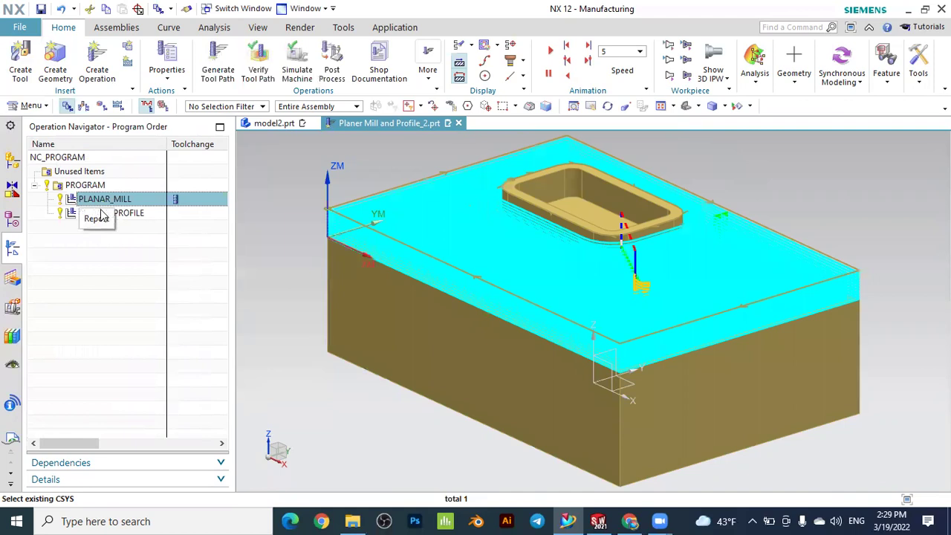
{"action": "left_click", "coordinate": [112, 214]}
{"action": "left_click", "coordinate": [121, 249]}
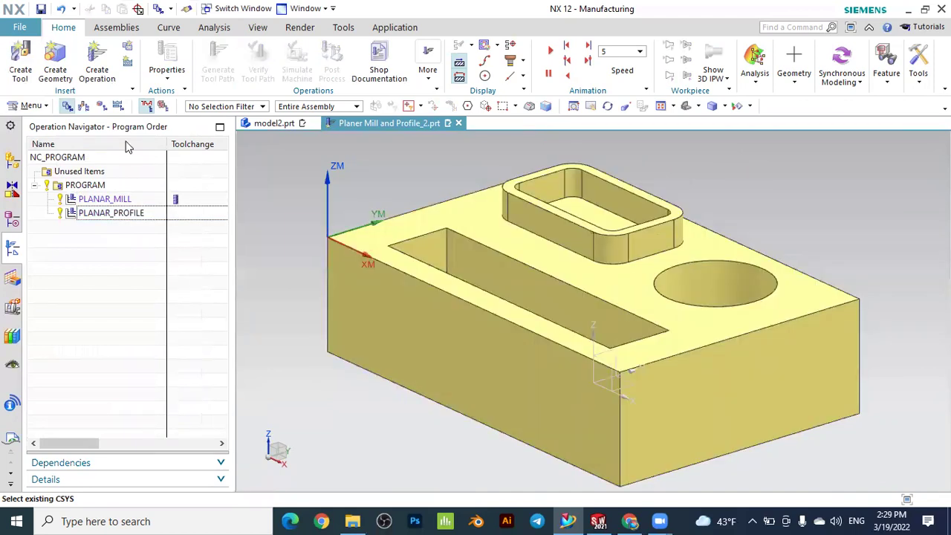
- Start a new mill_planar operation with the Planar Mill subtype, placed in the PROGRAM group
{"action": "left_click", "coordinate": [99, 57]}
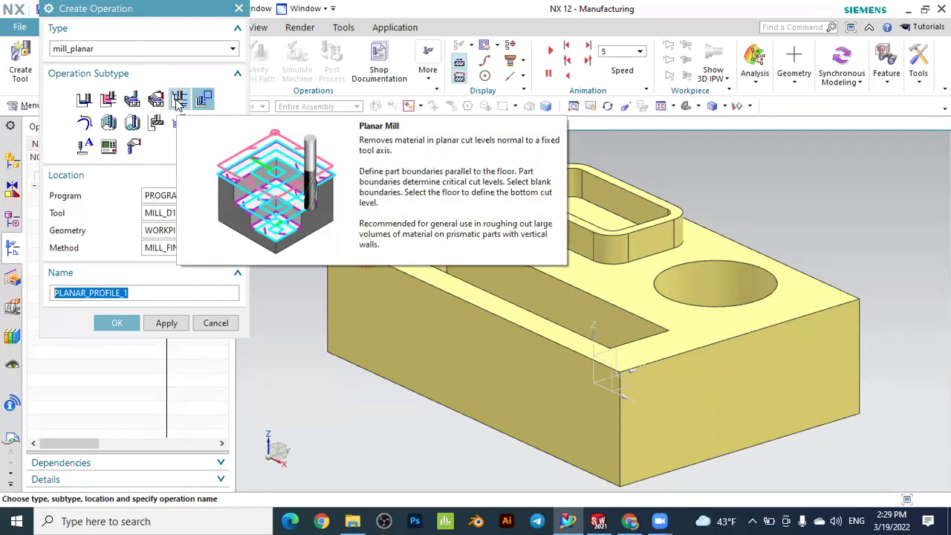
{"action": "left_click", "coordinate": [178, 101]}
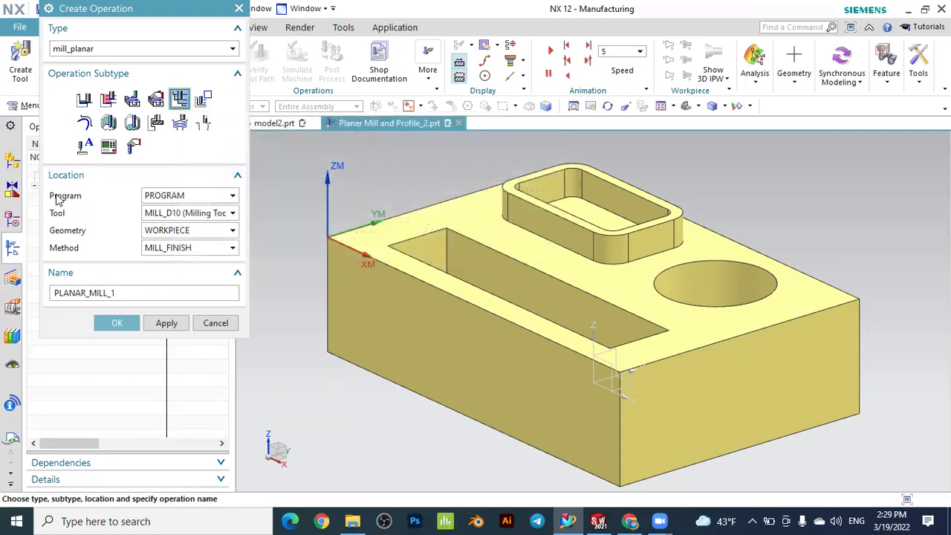
{"action": "left_click", "coordinate": [159, 199]}
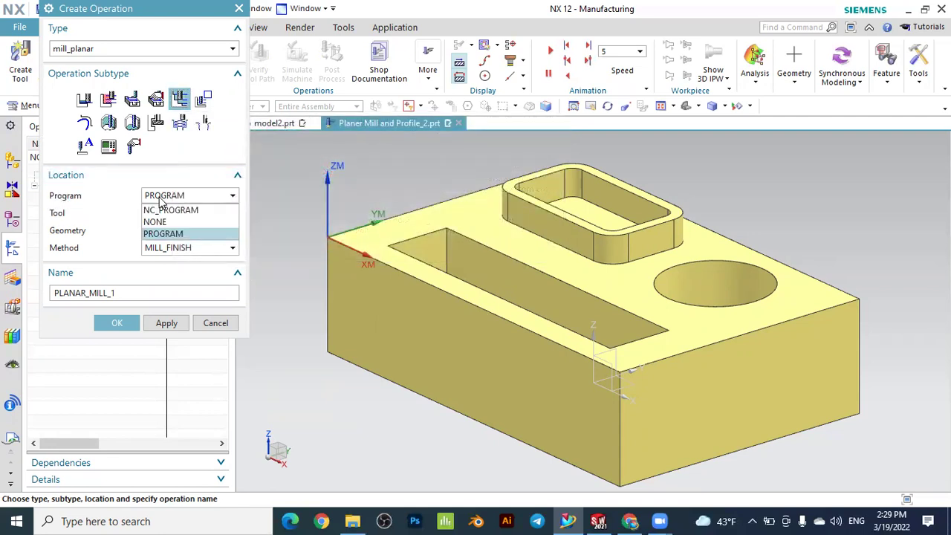
{"action": "left_click", "coordinate": [168, 235]}
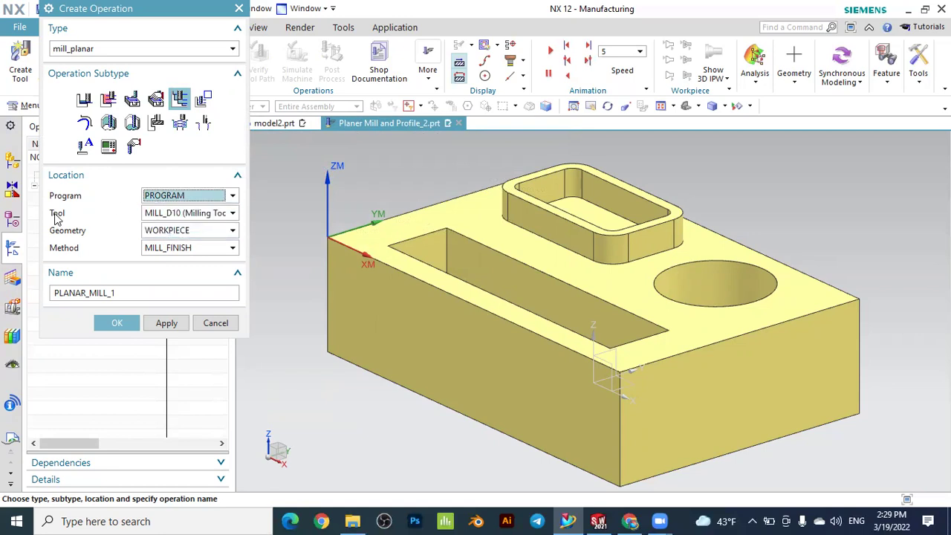
- Assign the tool MILL_D10, the geometry WORKPIECE and the method MILL_ROUGH to the new planar mill operation
{"action": "left_click", "coordinate": [171, 213]}
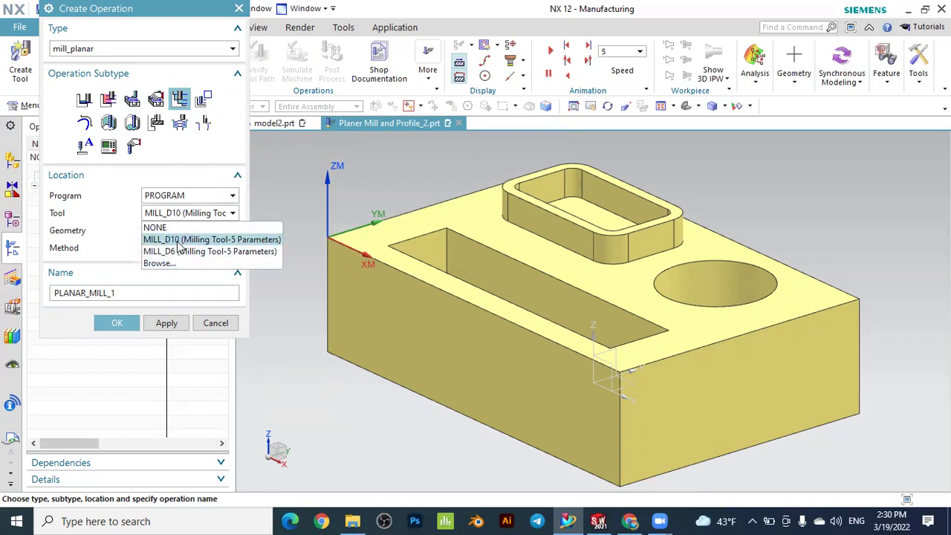
{"action": "left_click", "coordinate": [179, 242]}
{"action": "left_click", "coordinate": [170, 232]}
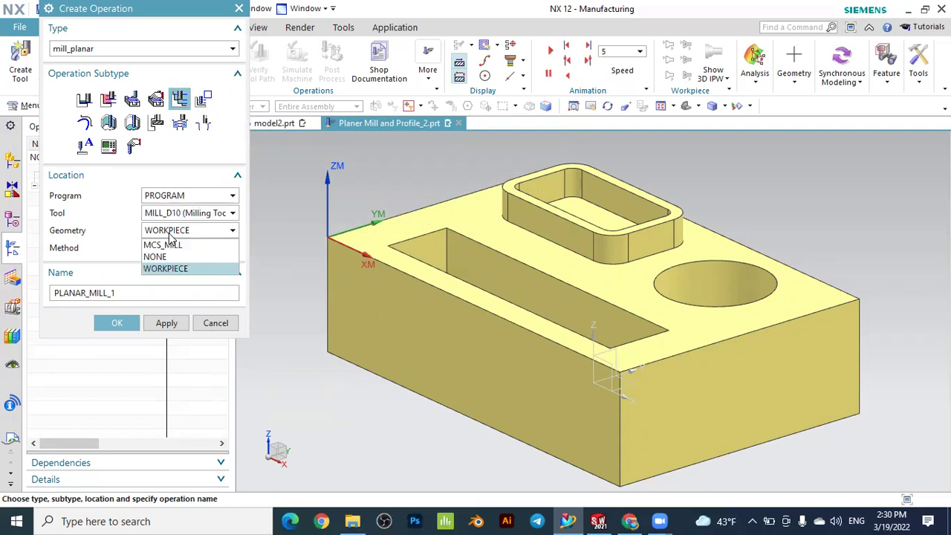
{"action": "left_click", "coordinate": [167, 269]}
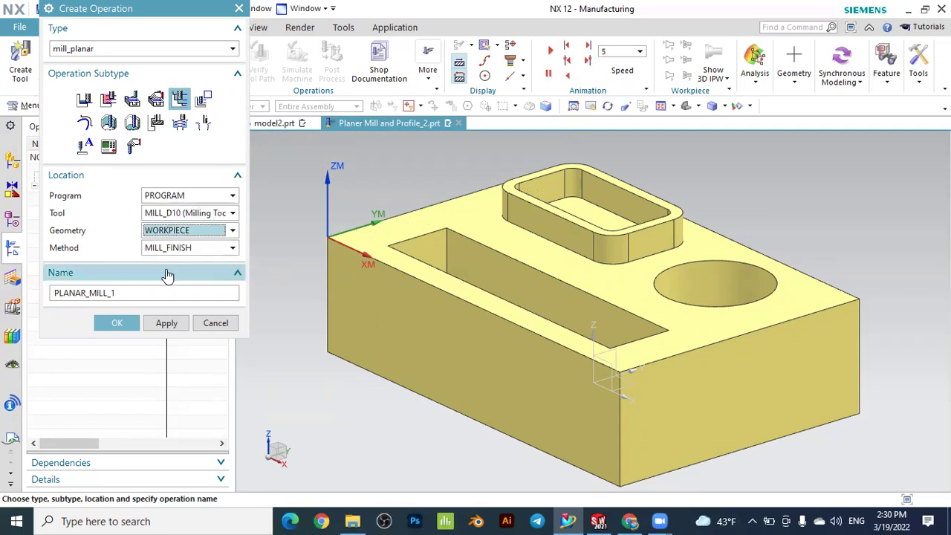
{"action": "left_click", "coordinate": [165, 234]}
{"action": "left_click", "coordinate": [162, 270]}
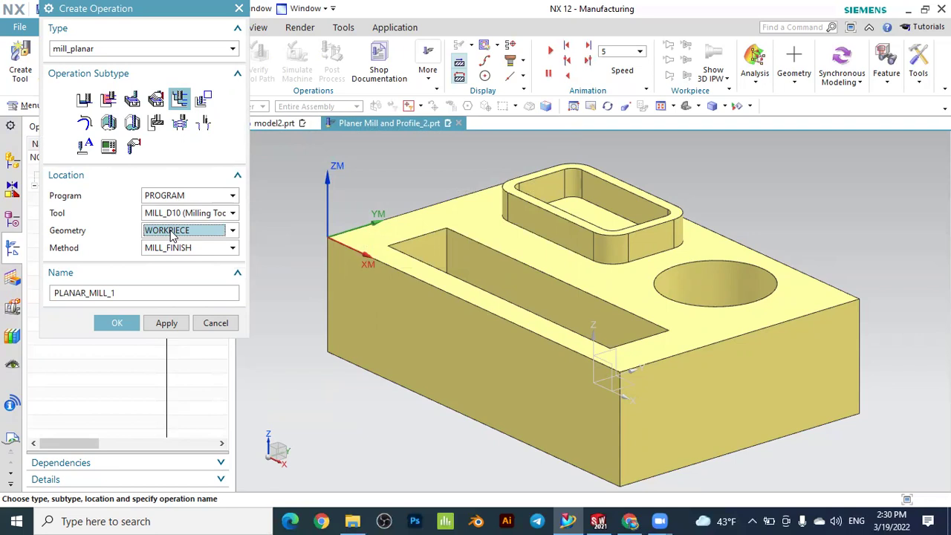
{"action": "left_click", "coordinate": [192, 253]}
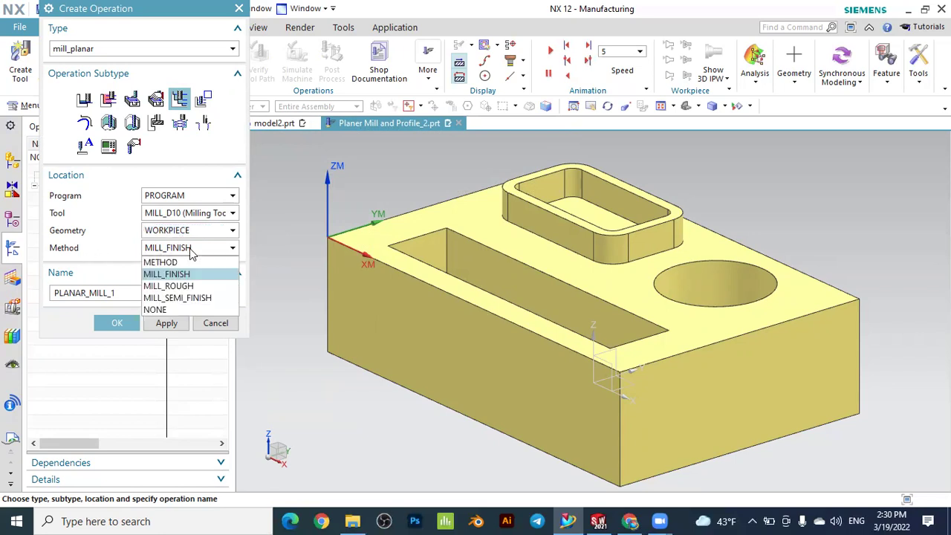
{"action": "left_click", "coordinate": [187, 288]}
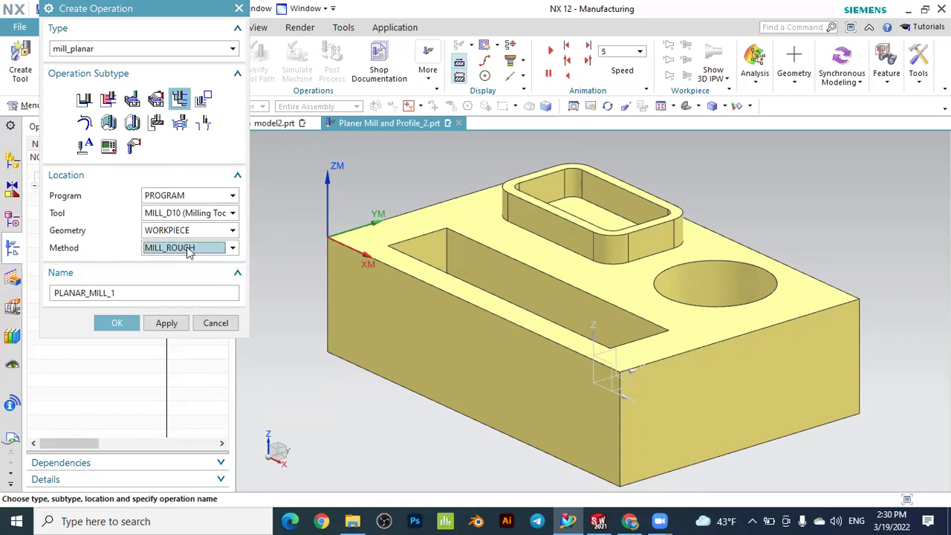
- Create the planar mill operation and define a closed part boundary from curves, using the four outer edges of the block's upper face
{"action": "left_click", "coordinate": [118, 321]}
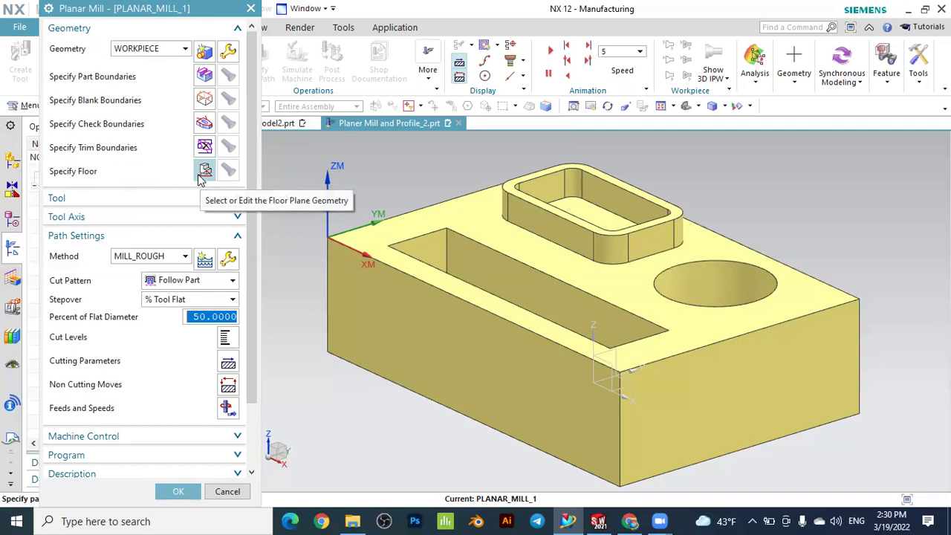
{"action": "left_click", "coordinate": [206, 82]}
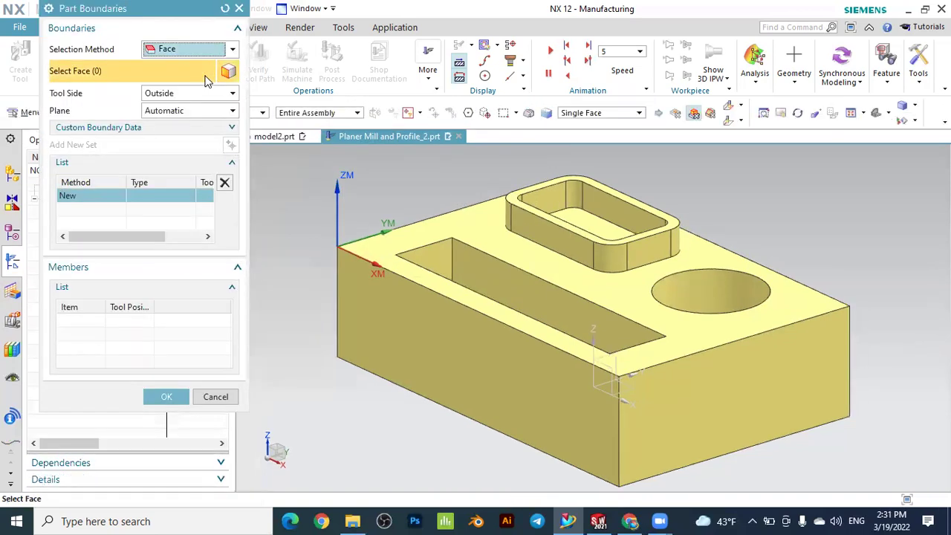
{"action": "left_click", "coordinate": [164, 55]}
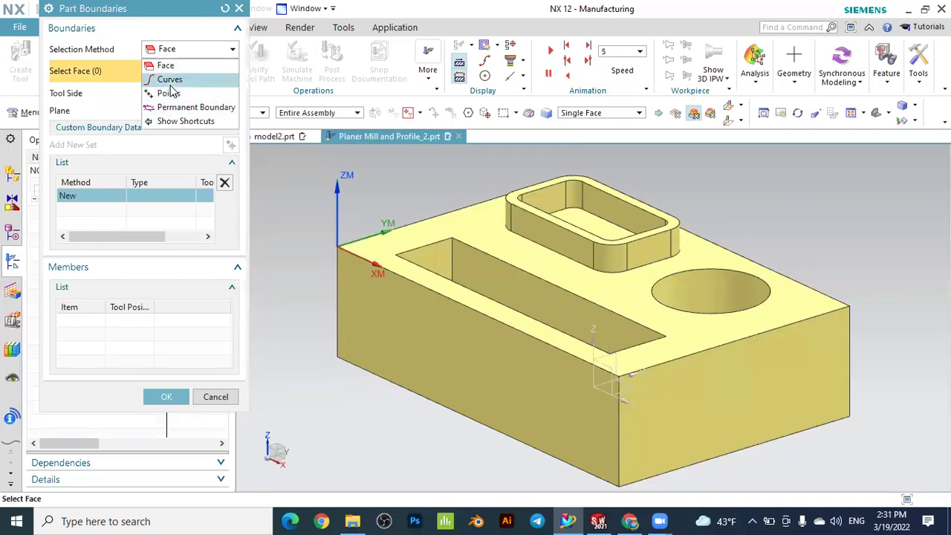
{"action": "left_click", "coordinate": [169, 80]}
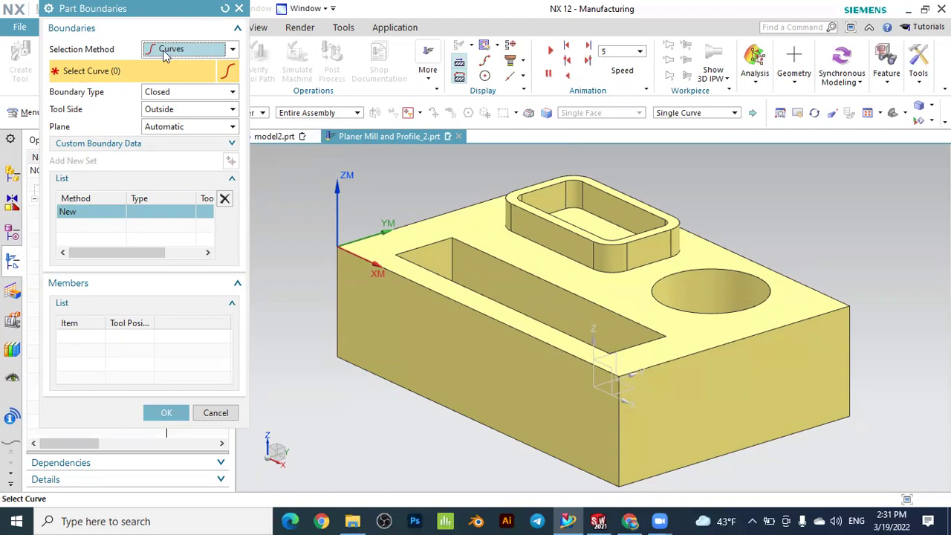
{"action": "left_click", "coordinate": [691, 113]}
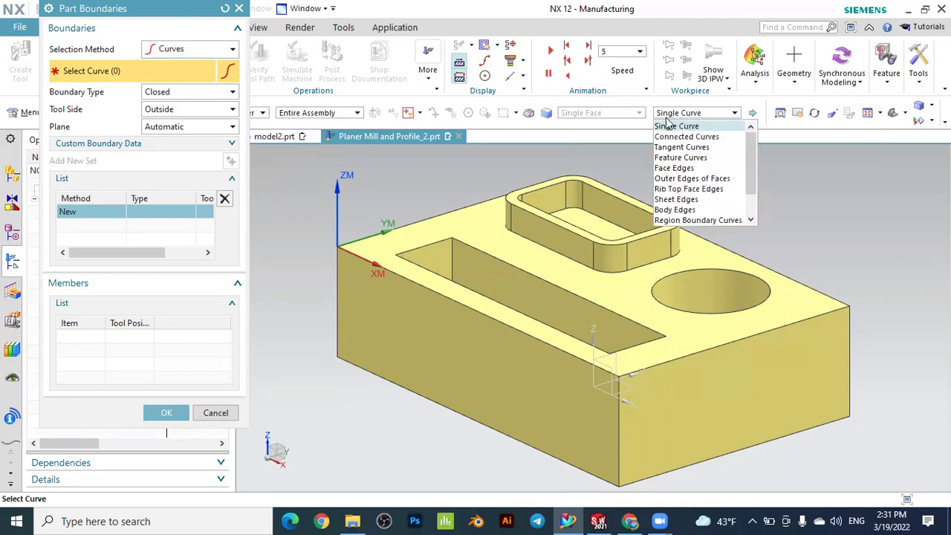
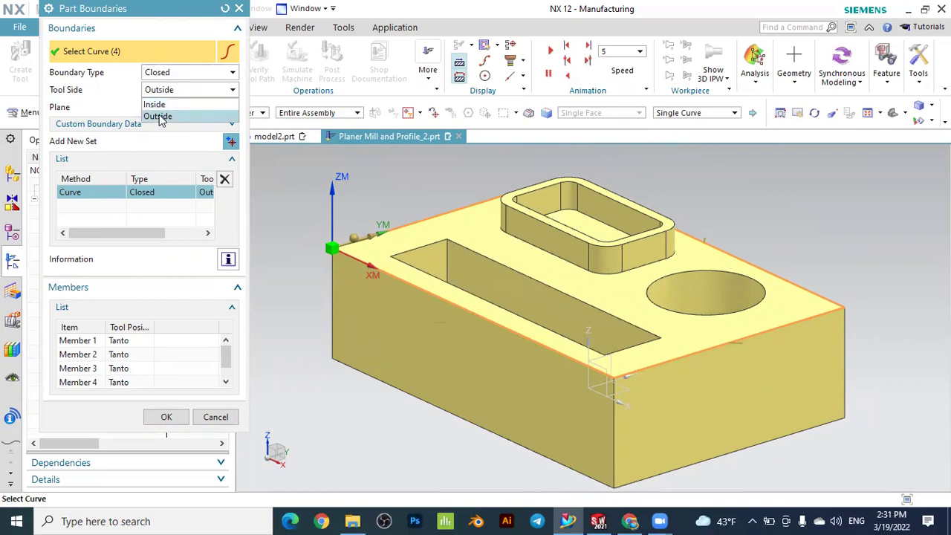
- Set the part boundary's tool side to Outside
{"action": "left_click", "coordinate": [160, 117]}
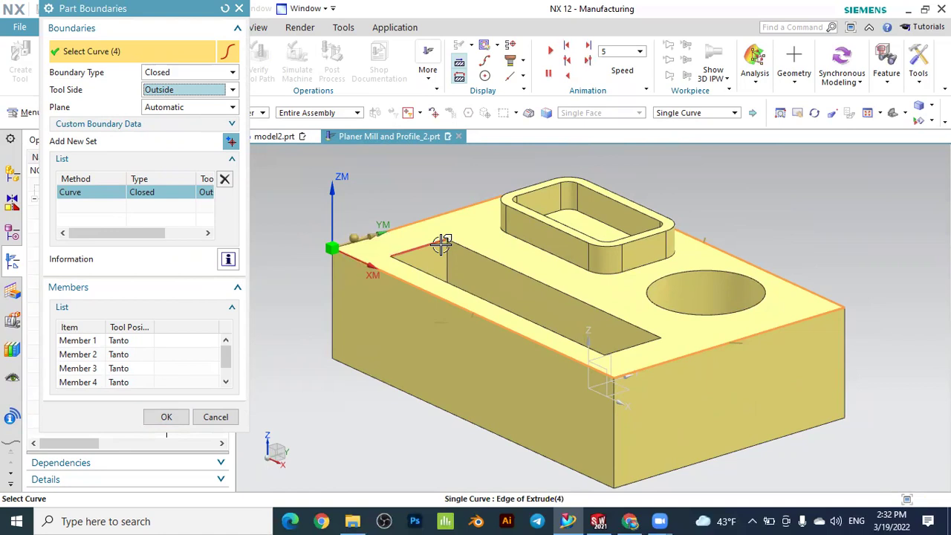
{"action": "left_click", "coordinate": [149, 92]}
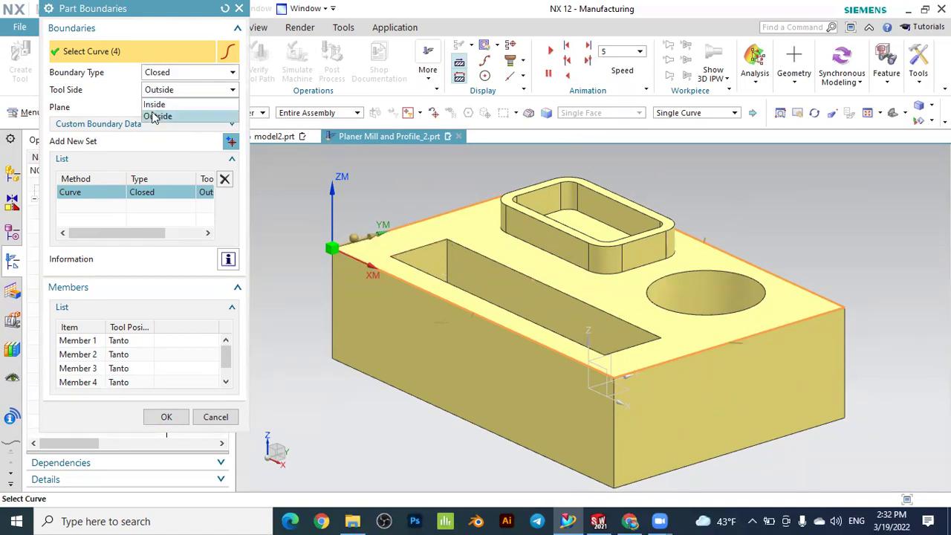
{"action": "left_click", "coordinate": [154, 117]}
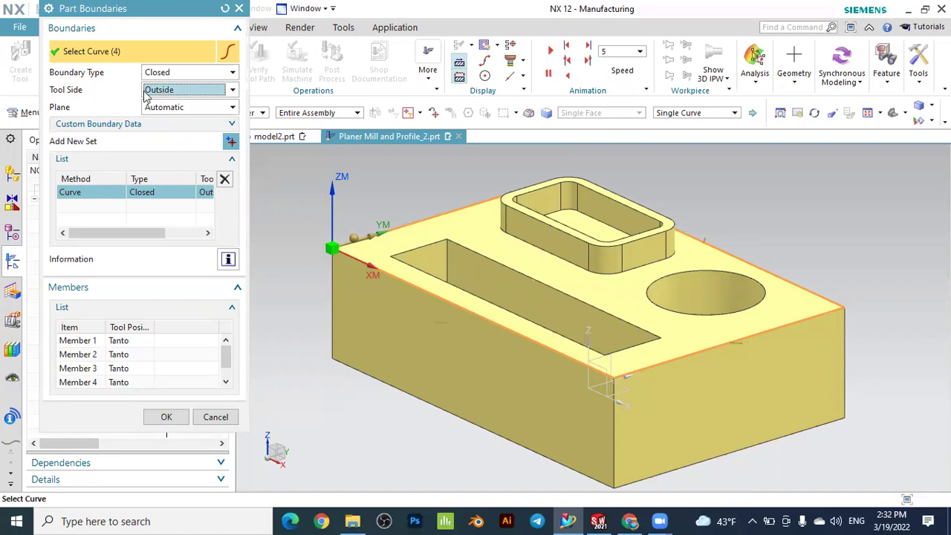
{"action": "left_click", "coordinate": [159, 90]}
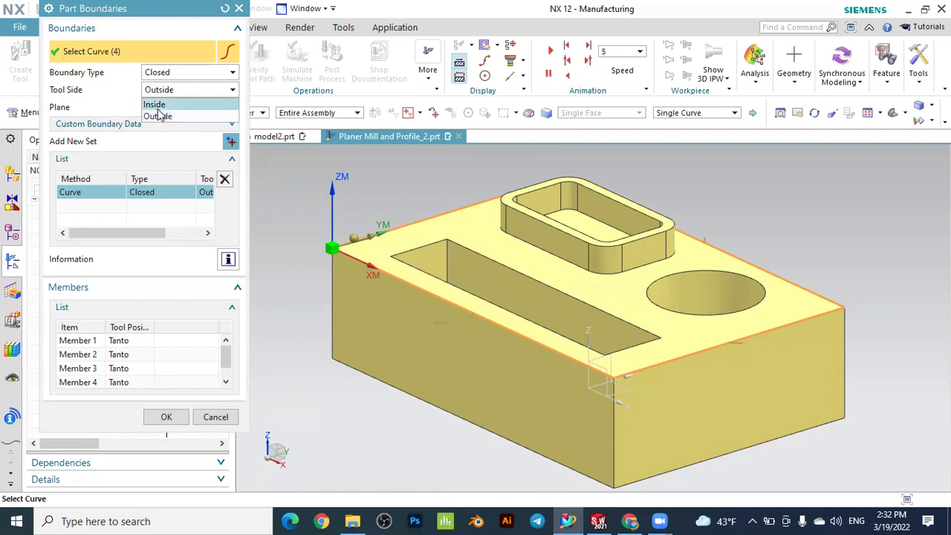
{"action": "left_click", "coordinate": [158, 116]}
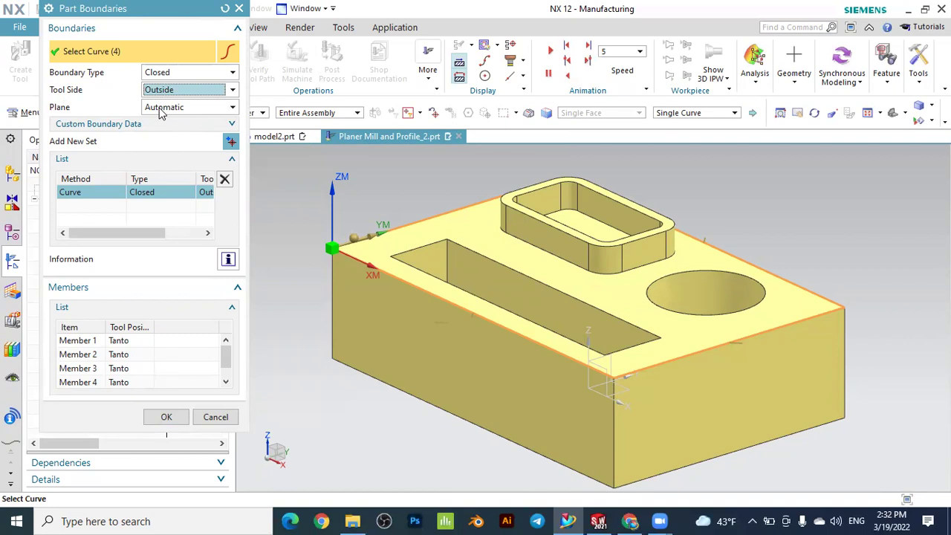
- Specify the block's upper face as the part boundary's plane, accept the boundary, and display it on the model
{"action": "left_click", "coordinate": [160, 109]}
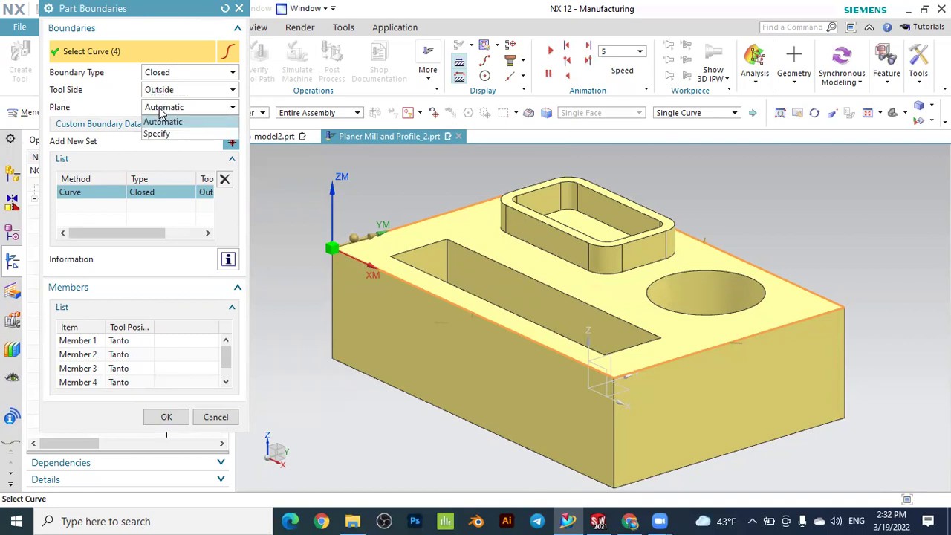
{"action": "left_click", "coordinate": [160, 110]}
{"action": "left_click", "coordinate": [159, 110]}
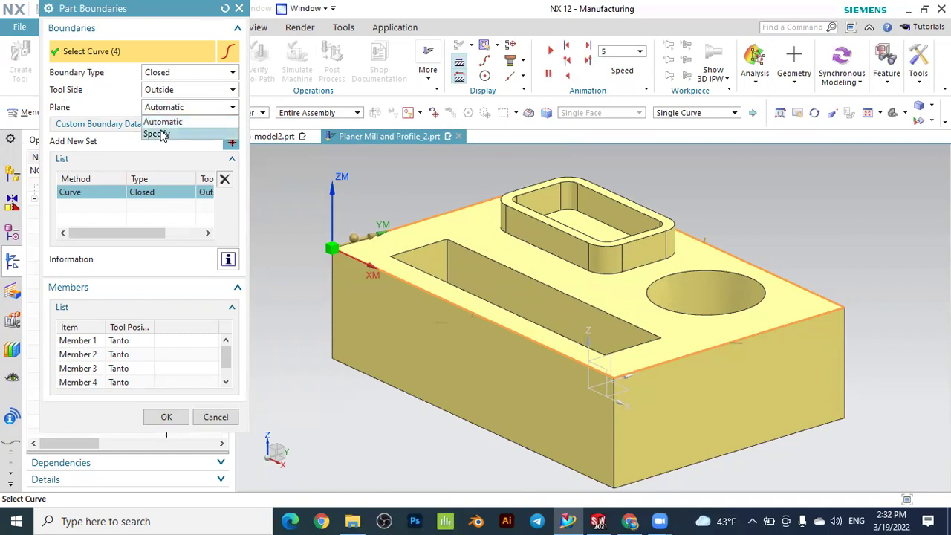
{"action": "left_click", "coordinate": [158, 134]}
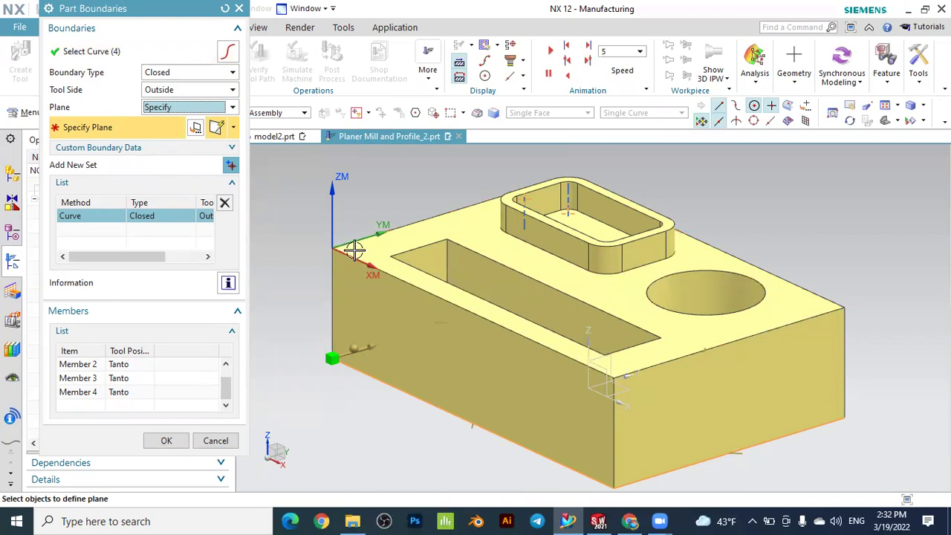
{"action": "scroll", "coordinate": [354, 250], "scroll_direction": "up", "scroll_amount": 3}
{"action": "scroll", "coordinate": [360, 252], "scroll_direction": "down", "scroll_amount": 3}
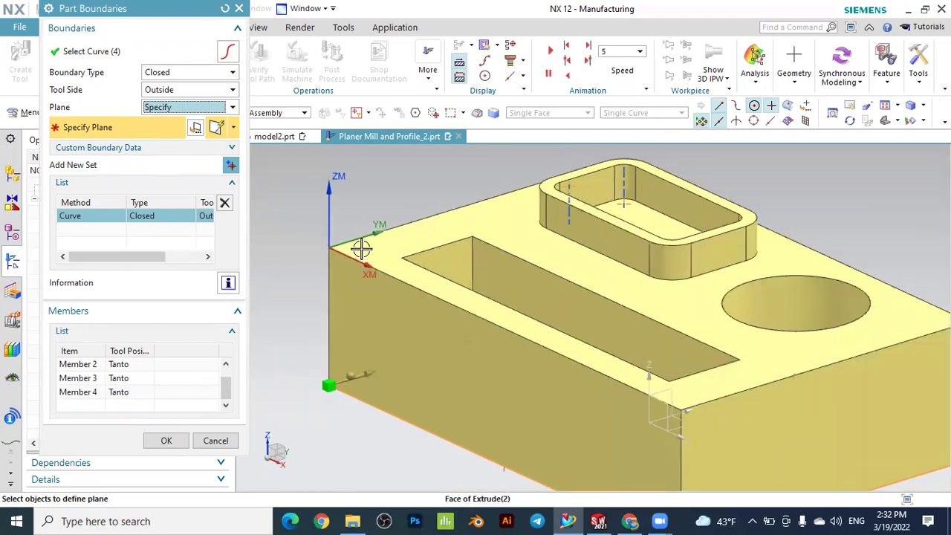
{"action": "left_click", "coordinate": [365, 251]}
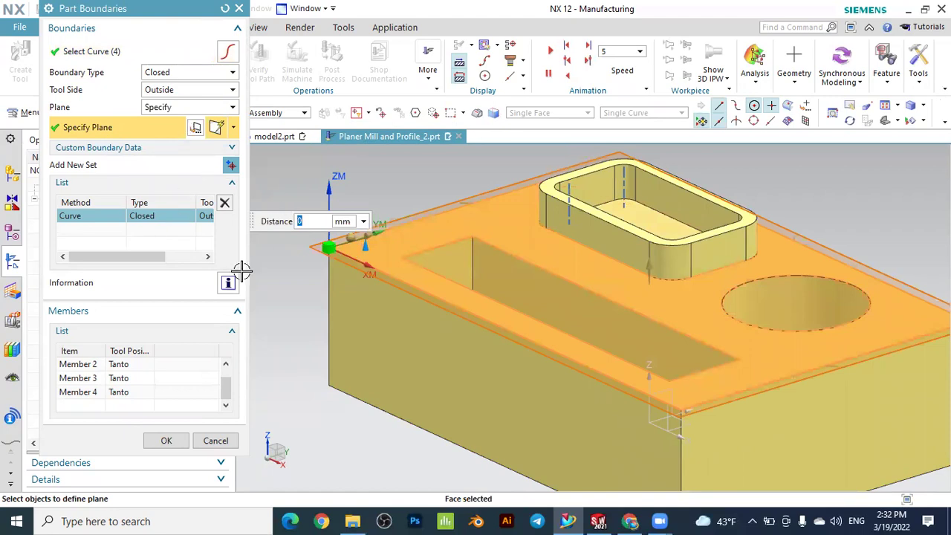
{"action": "left_click", "coordinate": [166, 441]}
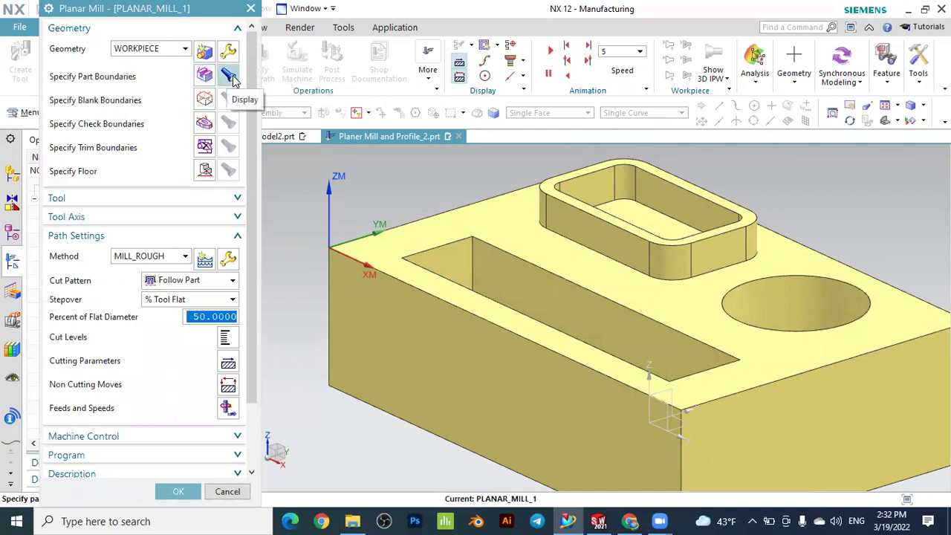
{"action": "left_click", "coordinate": [228, 75]}
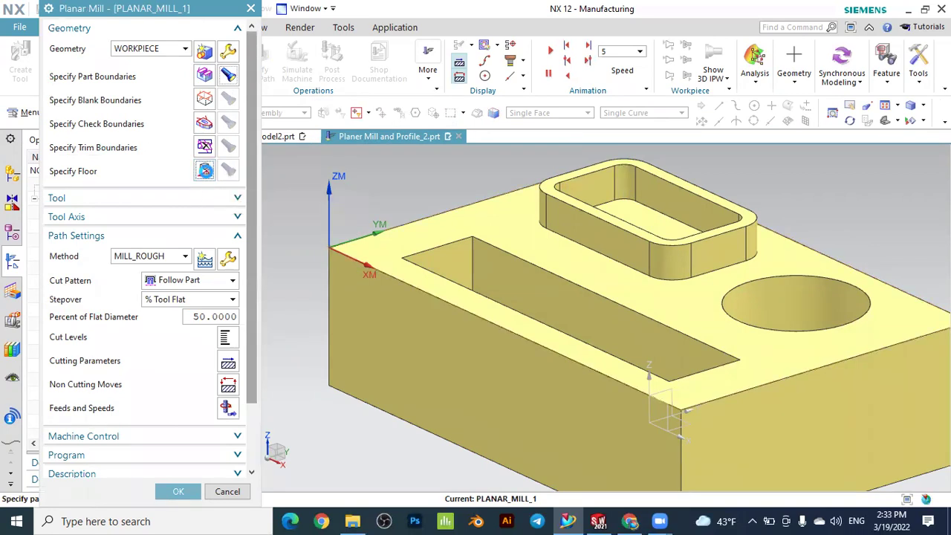
- Specify the block's bottom face as the floor plane and display the floor in the trimetric view
{"action": "key", "text": "Escape"}
{"action": "scroll", "coordinate": [287, 200], "scroll_direction": "down", "scroll_amount": 1}
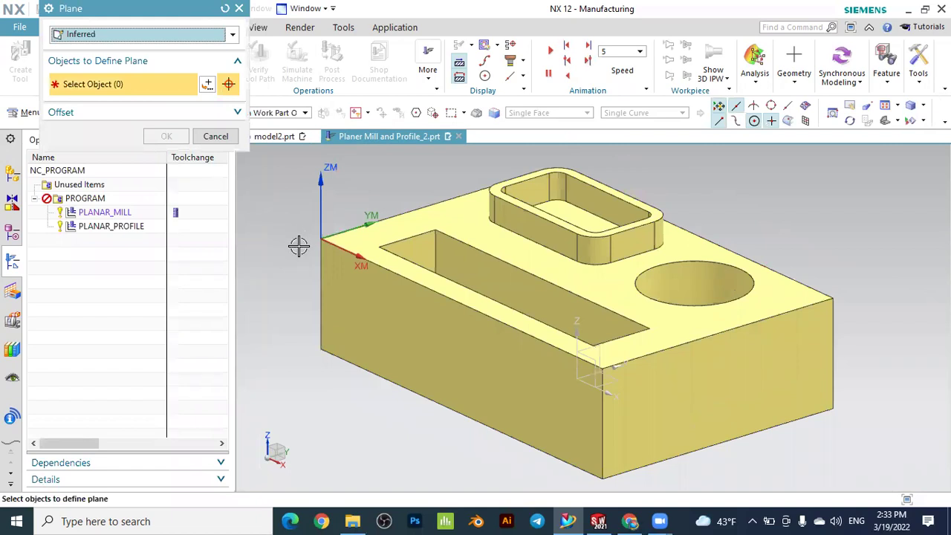
{"action": "middle_click_drag", "start_coordinate": [303, 248], "coordinate": [306, 215]}
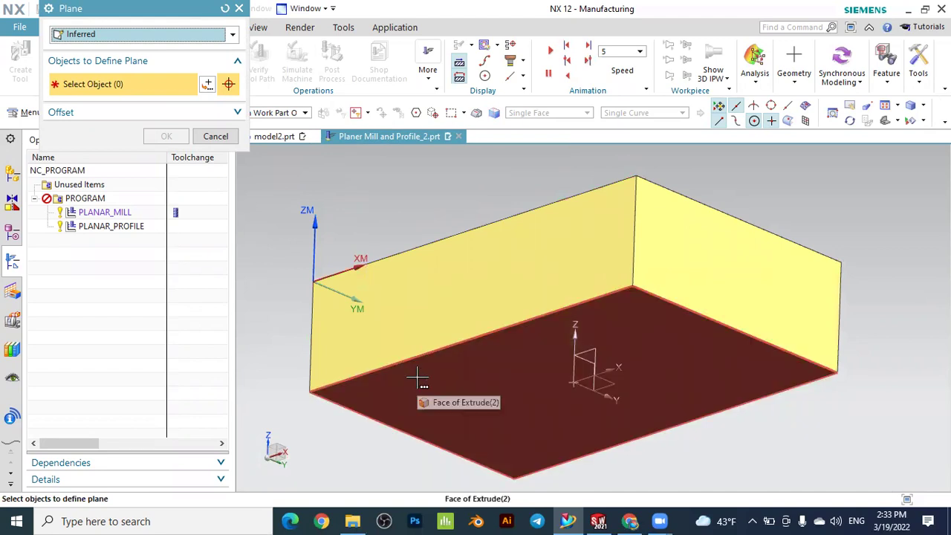
{"action": "left_click", "coordinate": [416, 379]}
{"action": "left_click", "coordinate": [472, 385]}
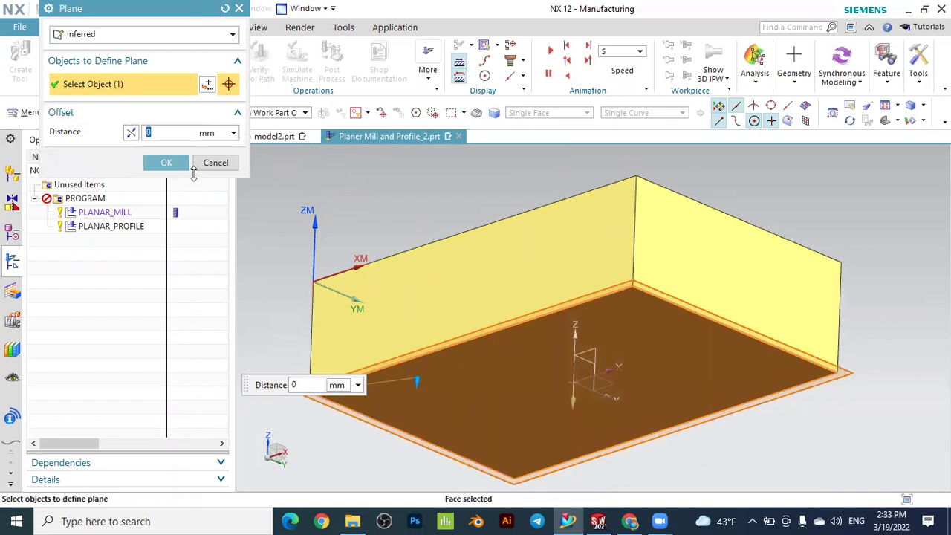
{"action": "left_click", "coordinate": [184, 165]}
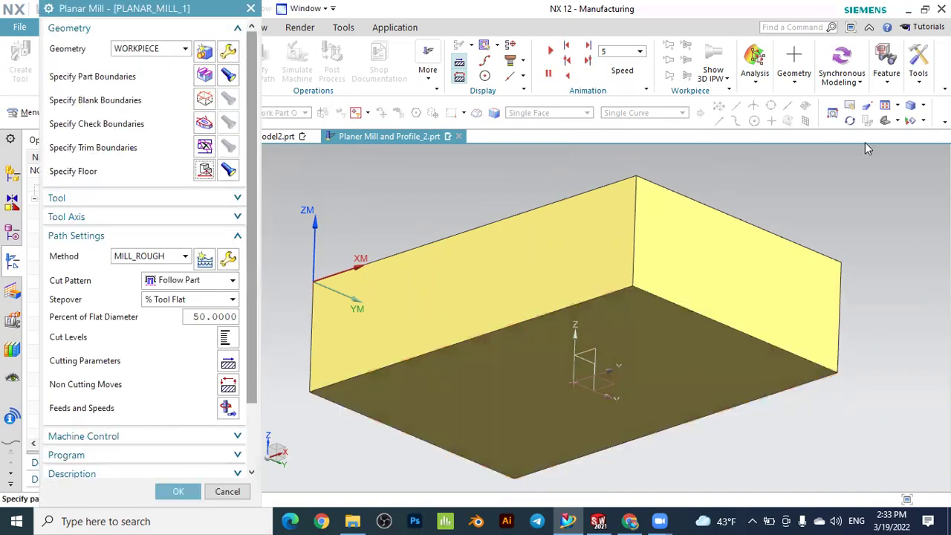
{"action": "left_click", "coordinate": [885, 120]}
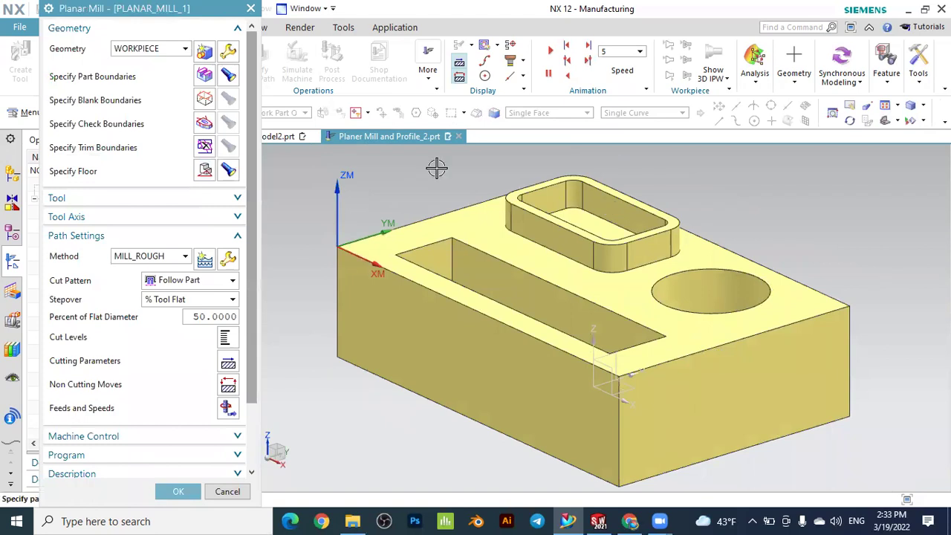
{"action": "left_click", "coordinate": [228, 170]}
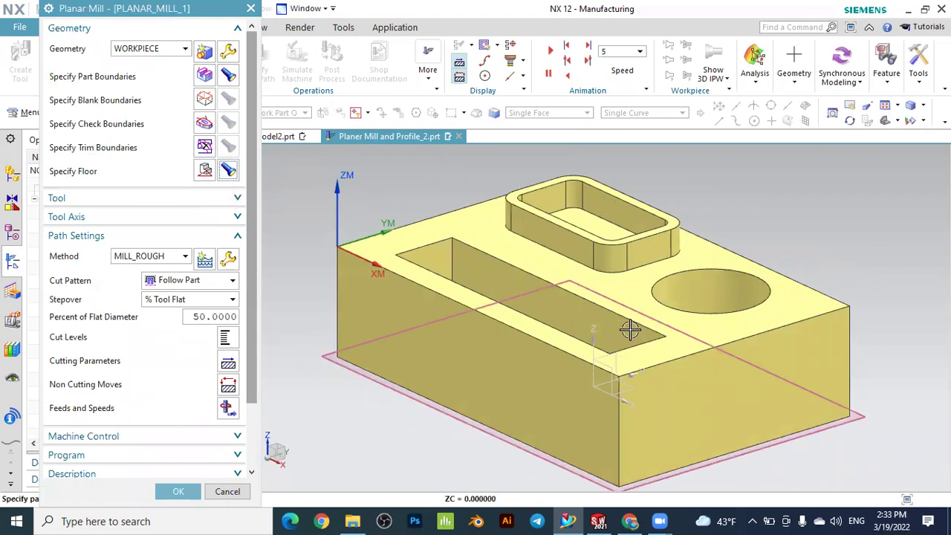
- Check the operation's geometry choice WORKPIECE, its assigned tool and its tool axis
{"action": "left_click", "coordinate": [134, 49]}
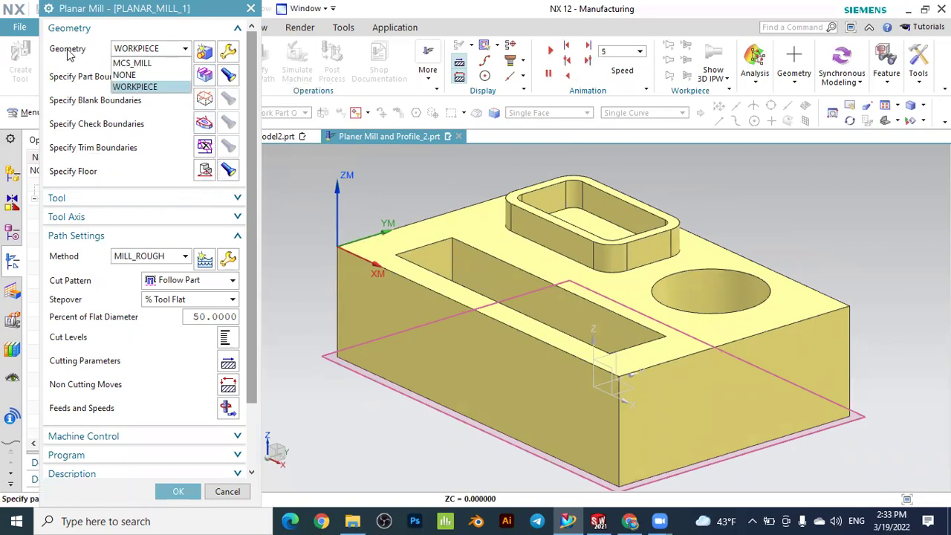
{"action": "left_click", "coordinate": [132, 87]}
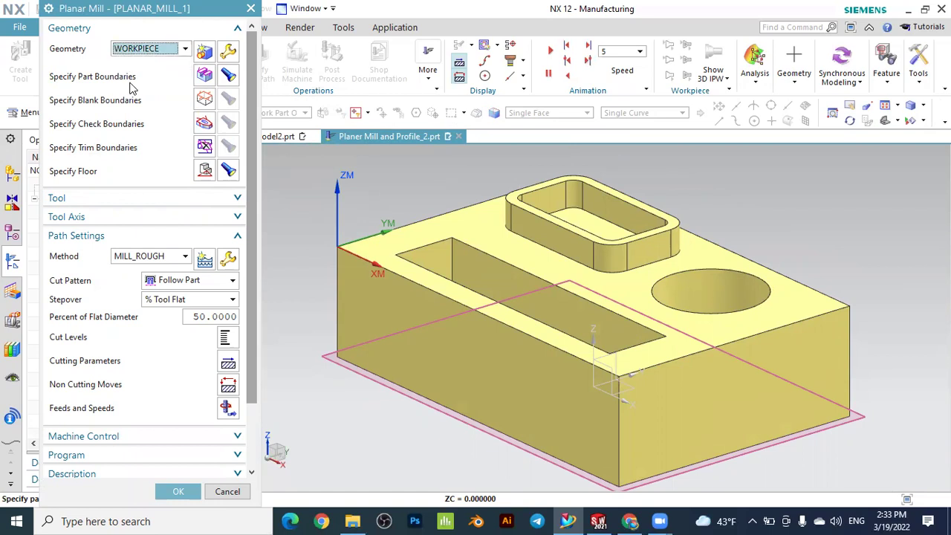
{"action": "left_click", "coordinate": [67, 198]}
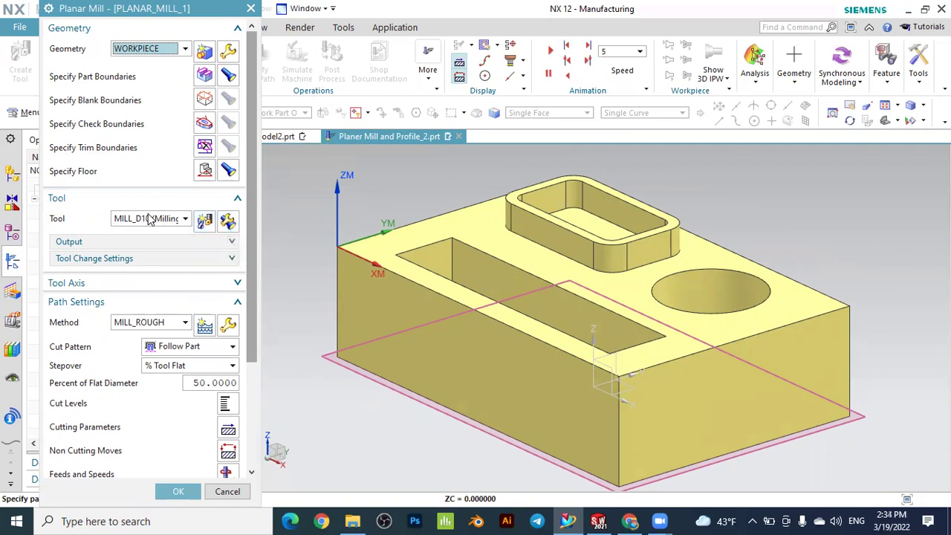
{"action": "left_click", "coordinate": [57, 201]}
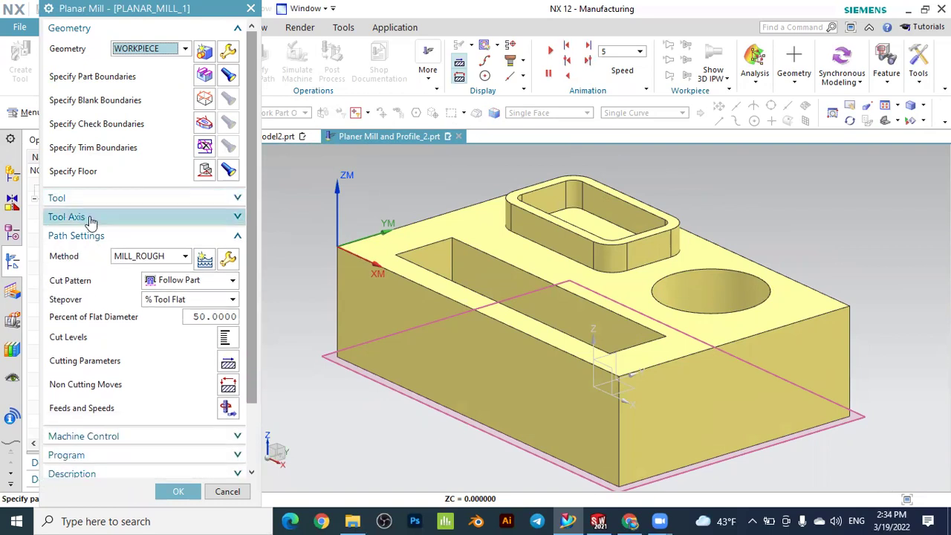
{"action": "left_click", "coordinate": [88, 217]}
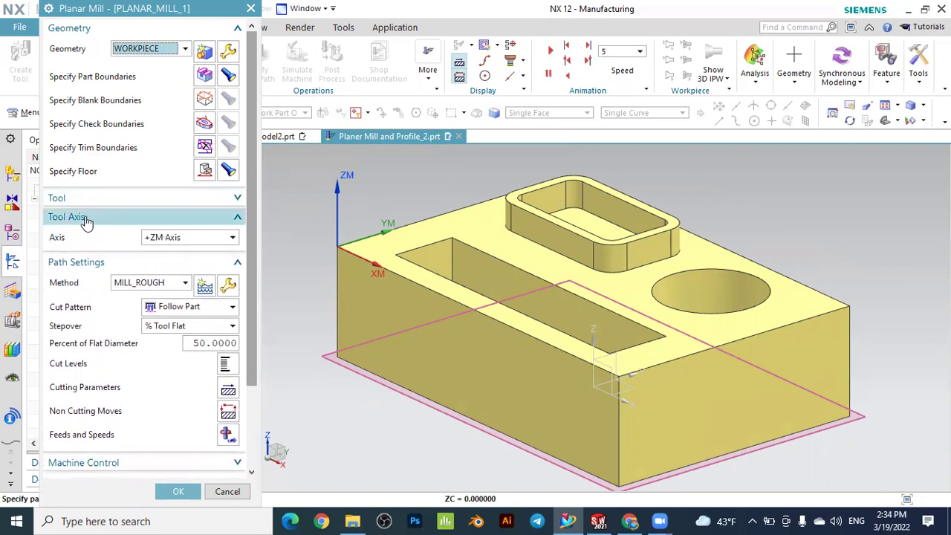
{"action": "left_click", "coordinate": [86, 218]}
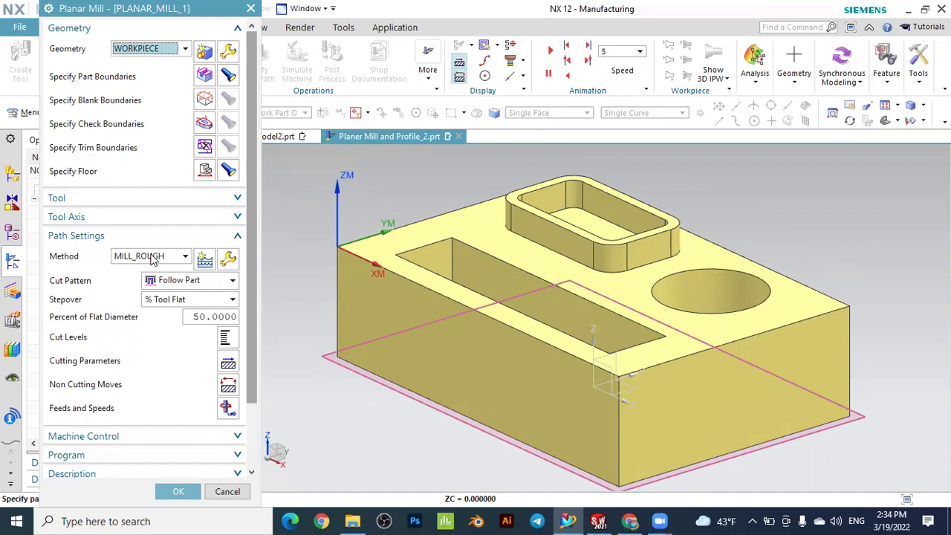
- Set the operation's cut pattern to Profile
{"action": "left_click", "coordinate": [184, 282]}
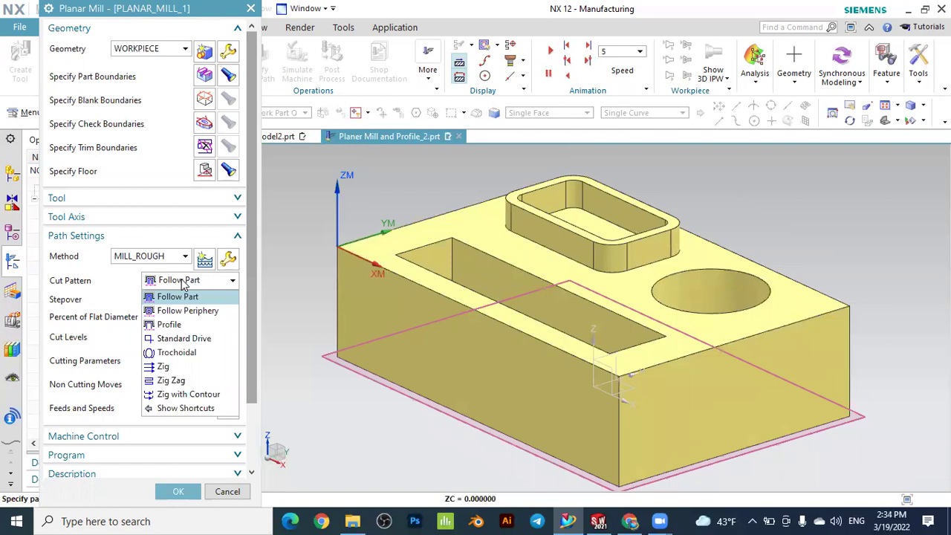
{"action": "left_click", "coordinate": [185, 327]}
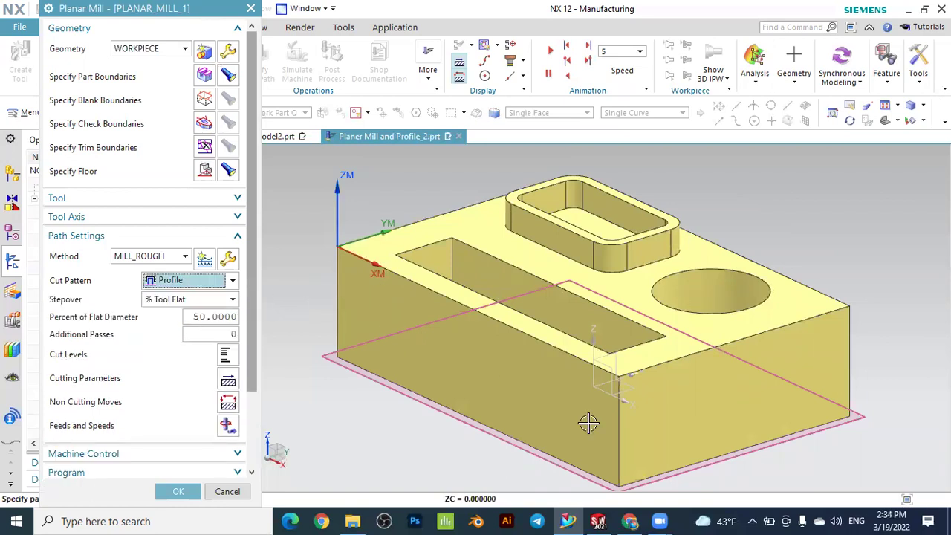
{"action": "scroll", "coordinate": [611, 332], "scroll_direction": "down", "scroll_amount": 2}
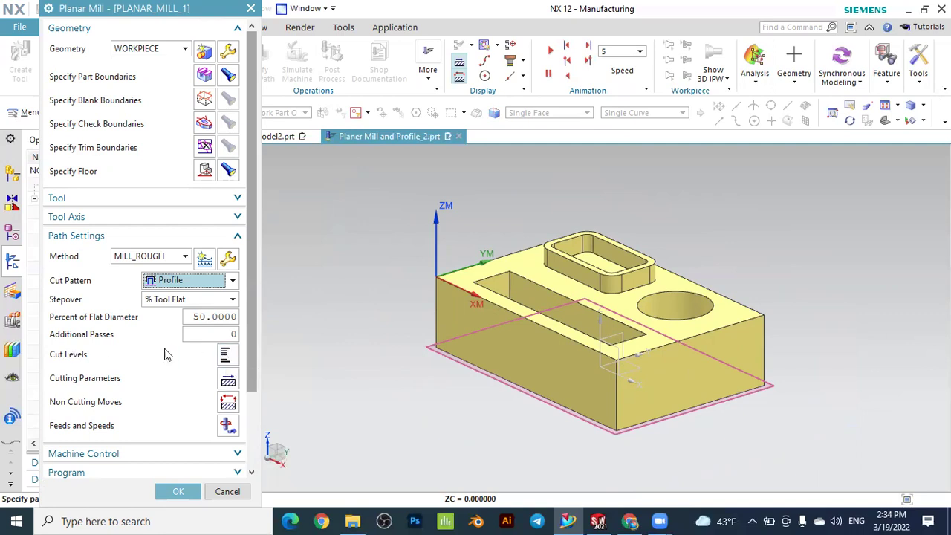
- Set a constant common depth per cut of 1 for the cut levels and accept the existing non-cutting moves
{"action": "left_click", "coordinate": [224, 356]}
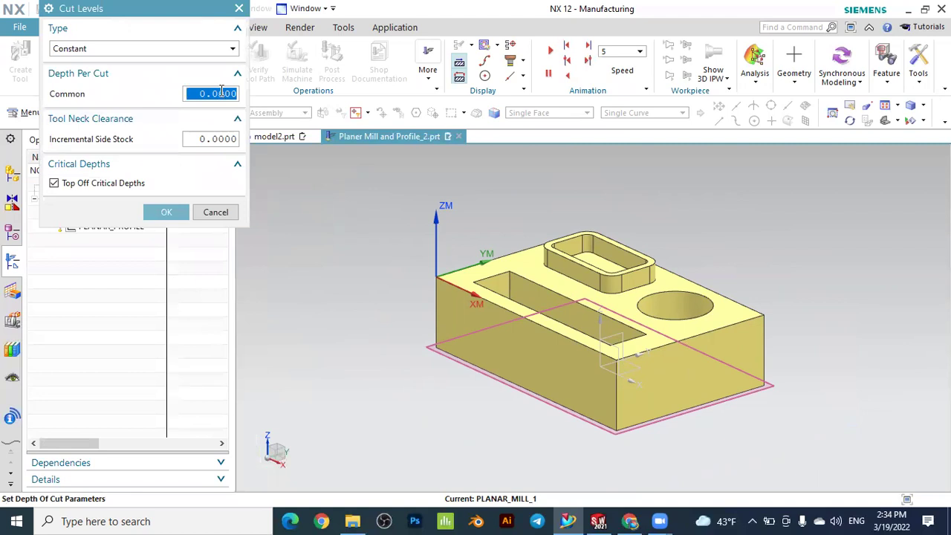
{"action": "type", "text": "1"}
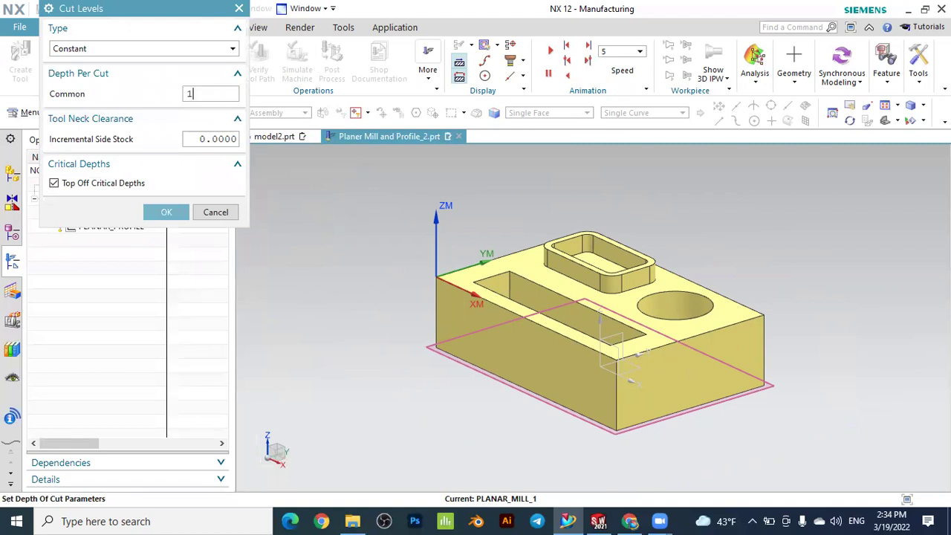
{"action": "left_click", "coordinate": [167, 213]}
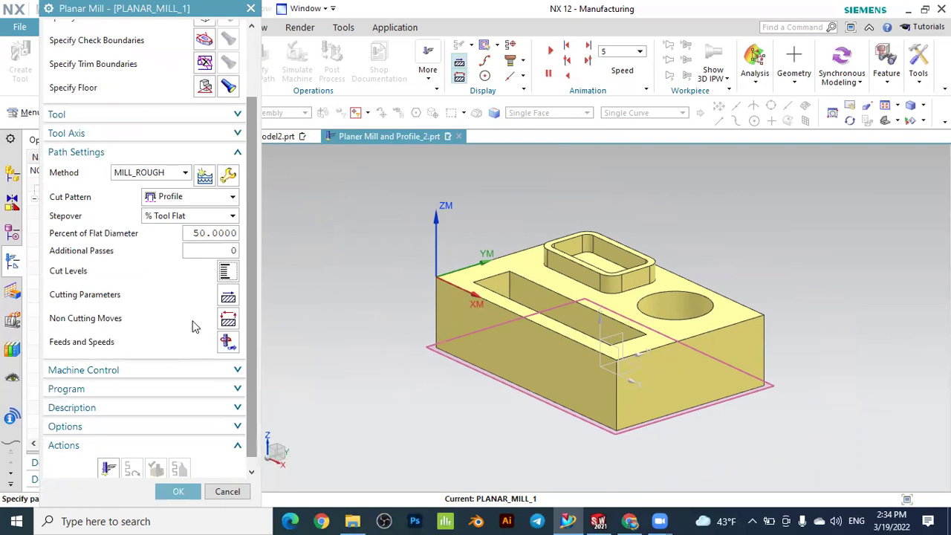
{"action": "key", "text": "Escape"}
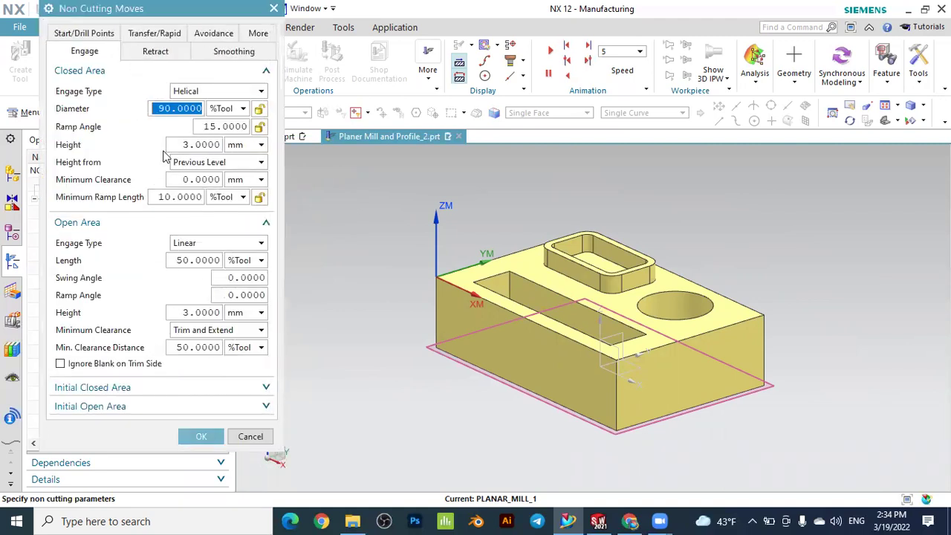
{"action": "left_click", "coordinate": [201, 436]}
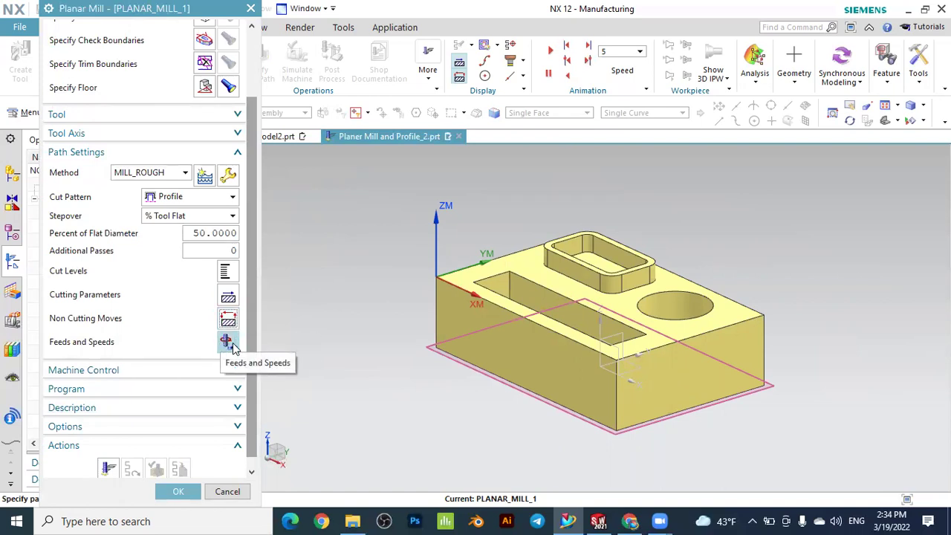
- Set the spindle speed to 1000 rpm, calculate the feeds and speeds from it, and accept them
{"action": "left_click", "coordinate": [226, 342]}
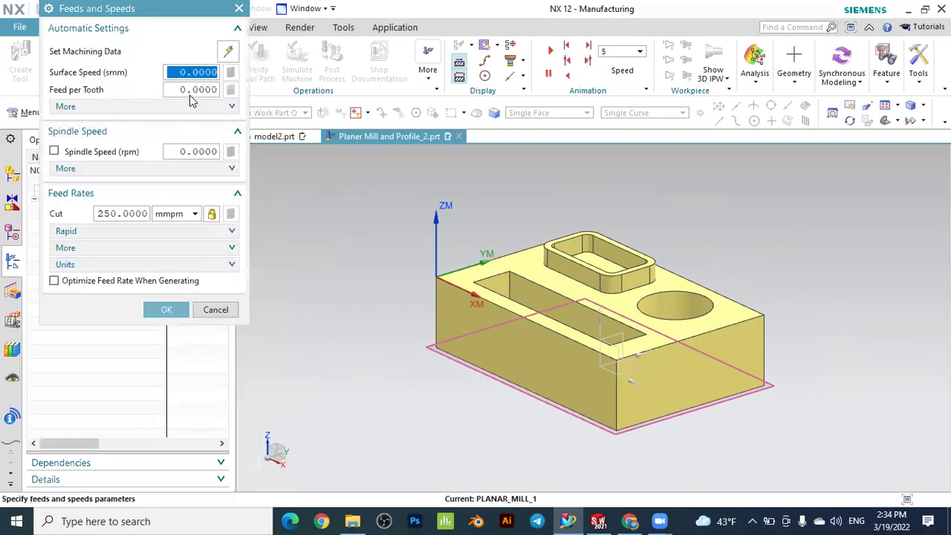
{"action": "left_click", "coordinate": [191, 151]}
{"action": "left_click", "coordinate": [54, 151]}
{"action": "double_click", "coordinate": [193, 151]}
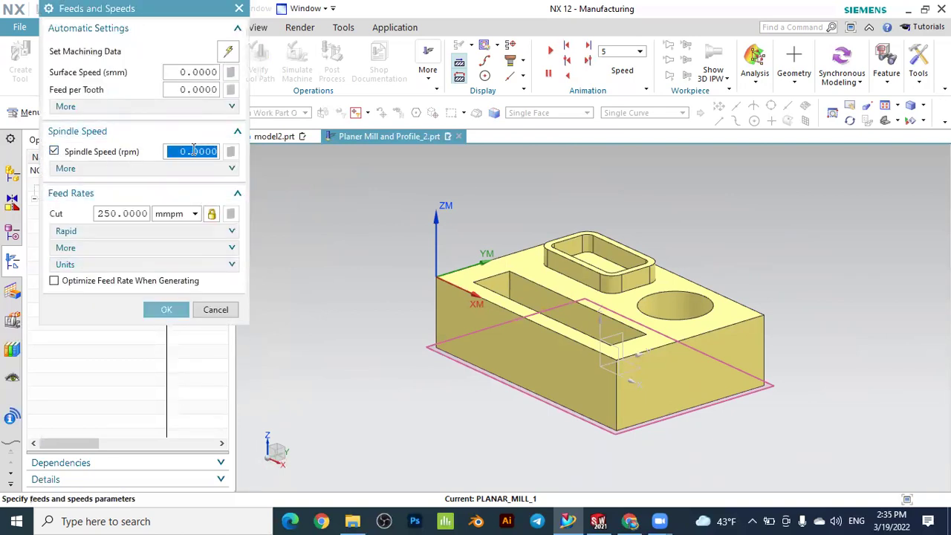
{"action": "type", "text": "1"}
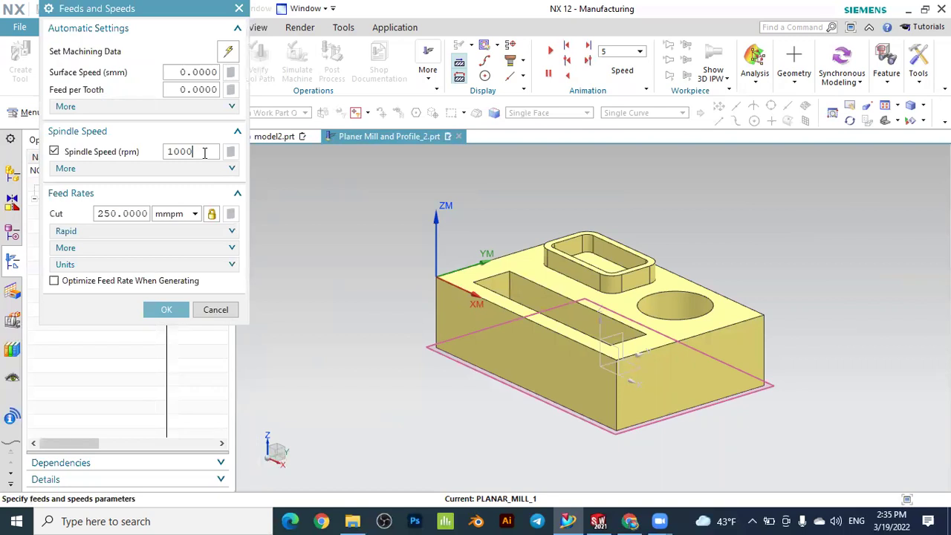
{"action": "key", "text": "Tab"}
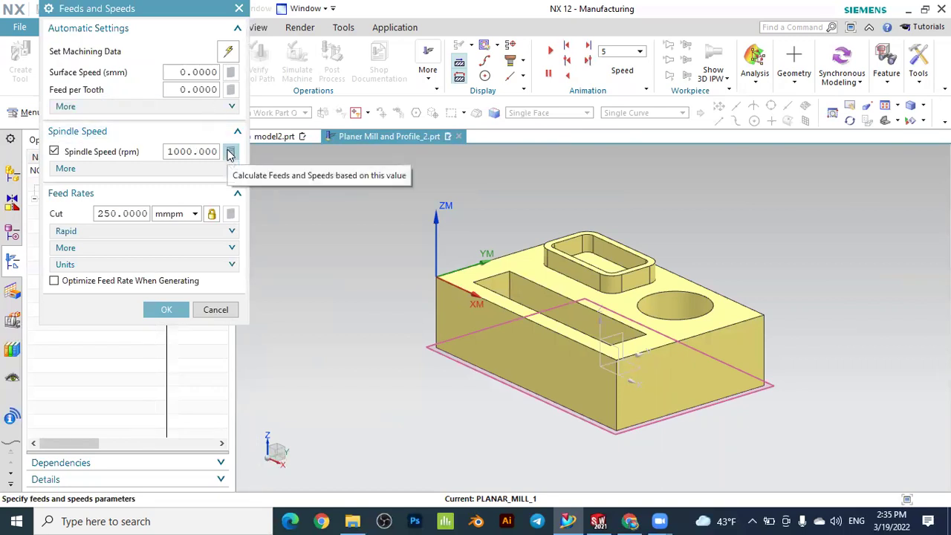
{"action": "left_click", "coordinate": [231, 153]}
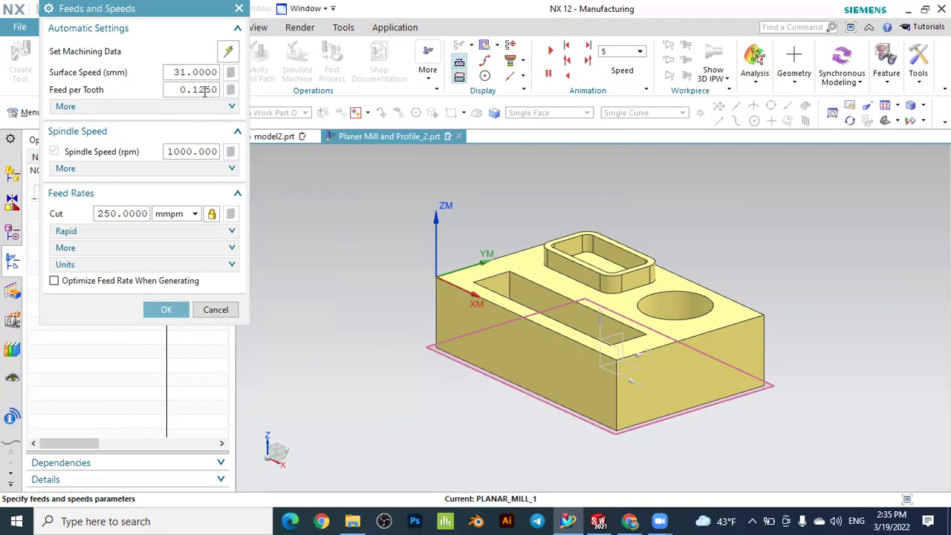
{"action": "left_click", "coordinate": [167, 310]}
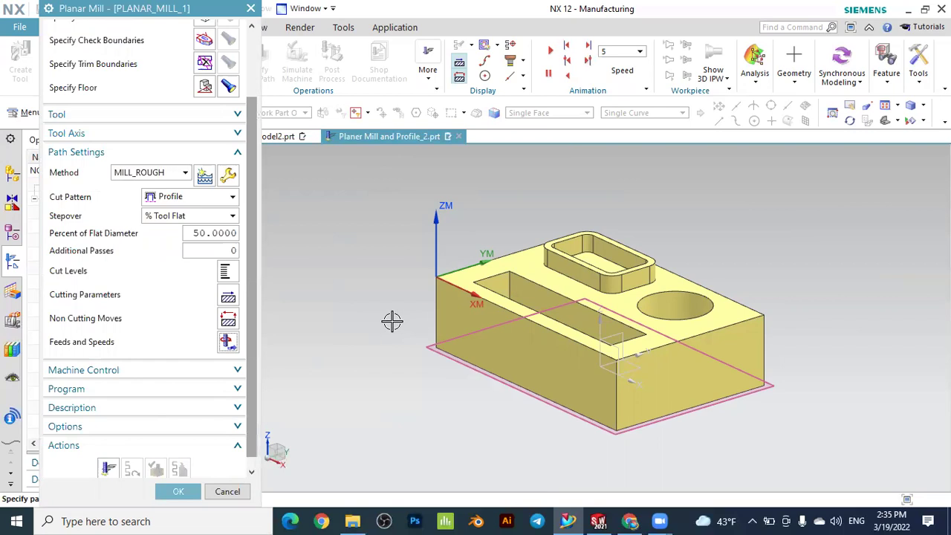
- Generate the operation's tool path around the block's outer sides
{"action": "left_click", "coordinate": [108, 467]}
{"action": "middle_click", "coordinate": [106, 465]}
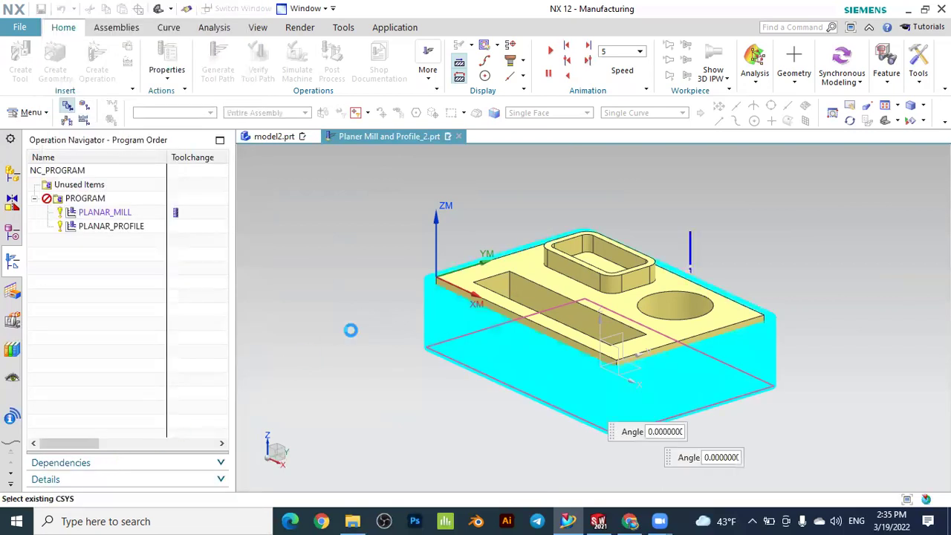
{"action": "double_click", "coordinate": [657, 371]}
{"action": "scroll", "coordinate": [644, 376], "scroll_direction": "up", "scroll_amount": 2}
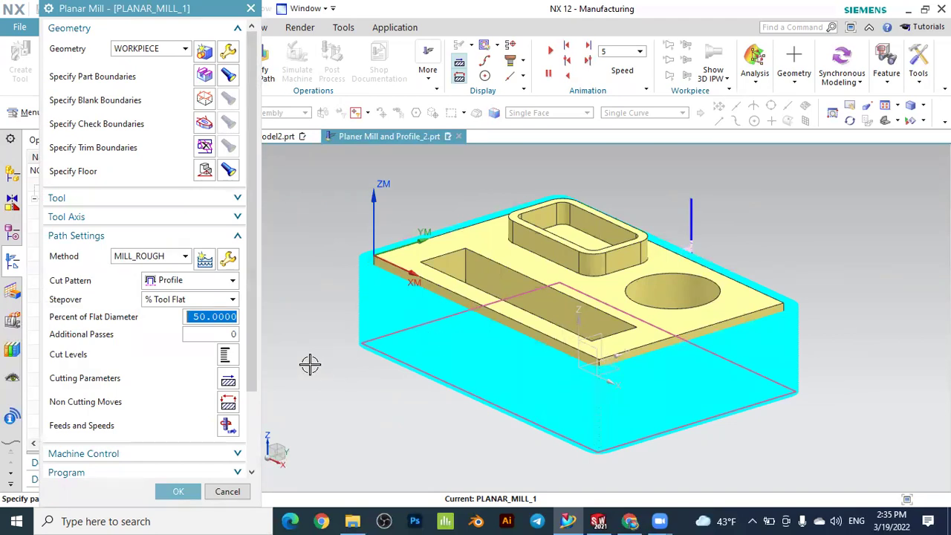
- Verify the tool path with a 3D Dynamic material removal simulation played at animation speed 5
{"action": "scroll", "coordinate": [159, 446], "scroll_direction": "down", "scroll_amount": 5}
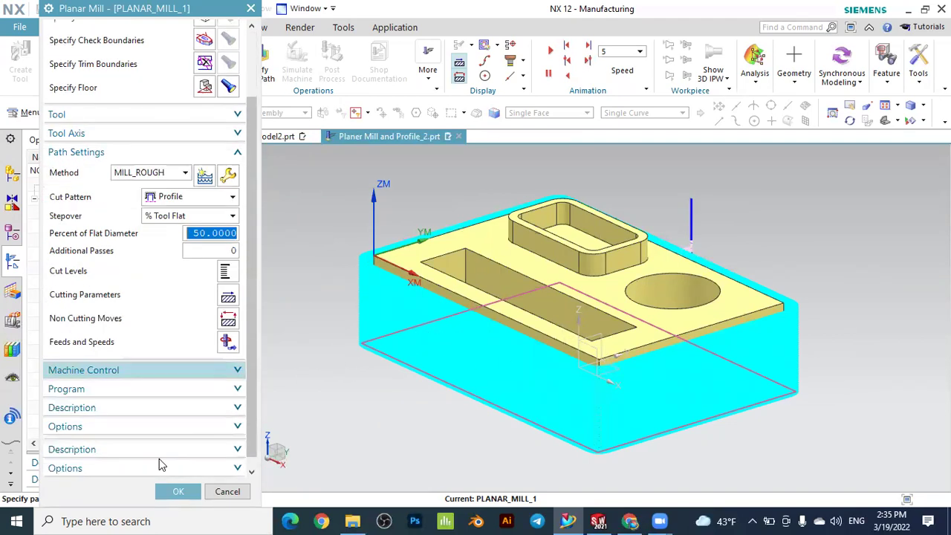
{"action": "left_click", "coordinate": [157, 460]}
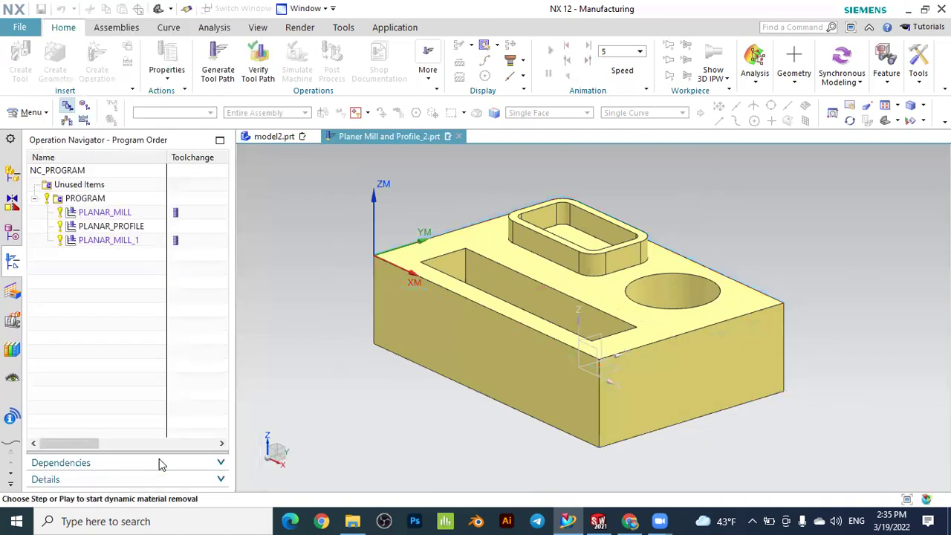
{"action": "scroll", "coordinate": [352, 370], "scroll_direction": "down", "scroll_amount": 4}
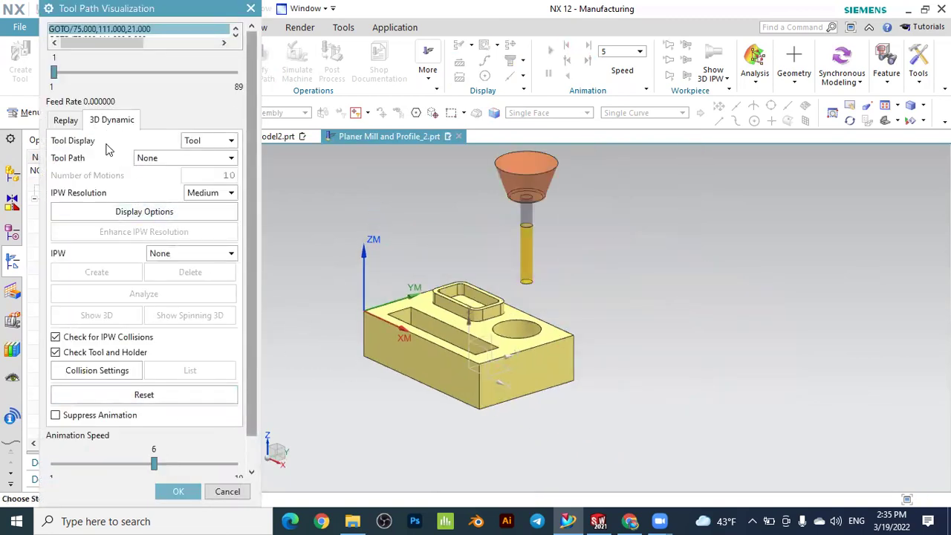
{"action": "scroll", "coordinate": [250, 412], "scroll_direction": "down", "scroll_amount": 2}
{"action": "left_click_drag", "start_coordinate": [154, 431], "coordinate": [129, 444]}
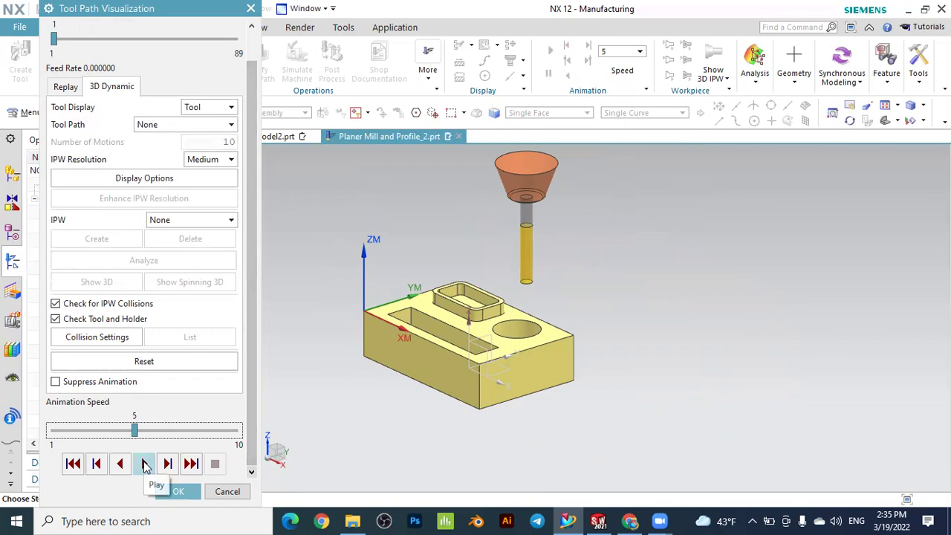
{"action": "left_click", "coordinate": [145, 464]}
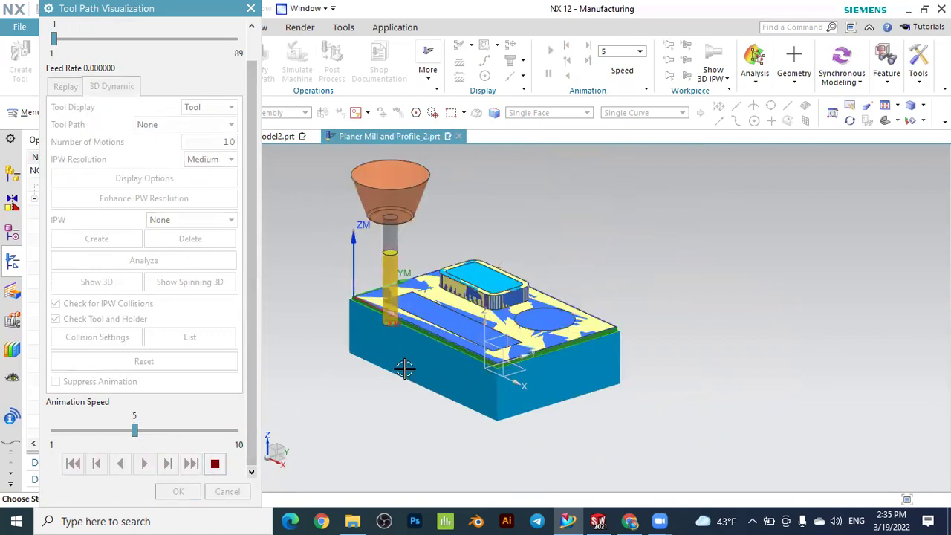
- Examine the tool's cuts along the block's outer sides during the simulation and close the visualization
{"action": "scroll", "coordinate": [403, 365], "scroll_direction": "up", "scroll_amount": 3}
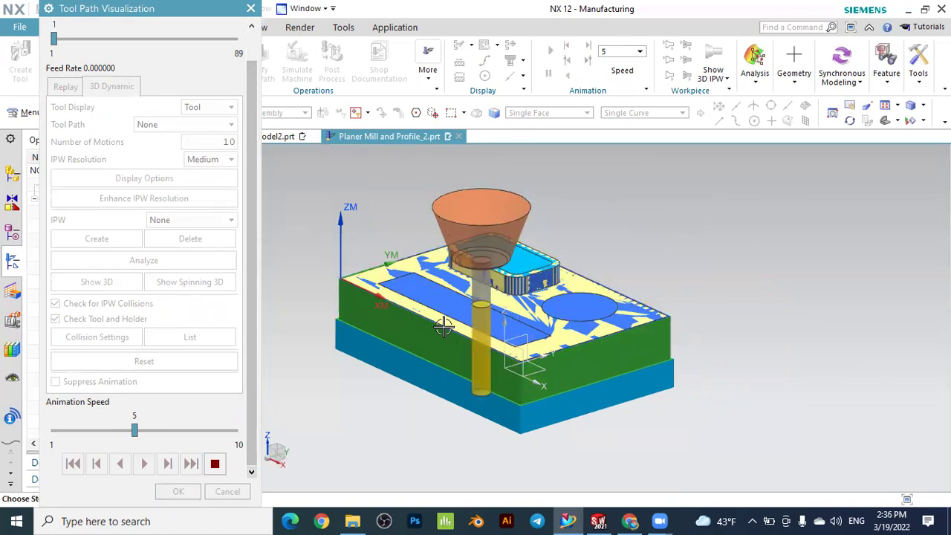
{"action": "scroll", "coordinate": [444, 327], "scroll_direction": "up", "scroll_amount": 10}
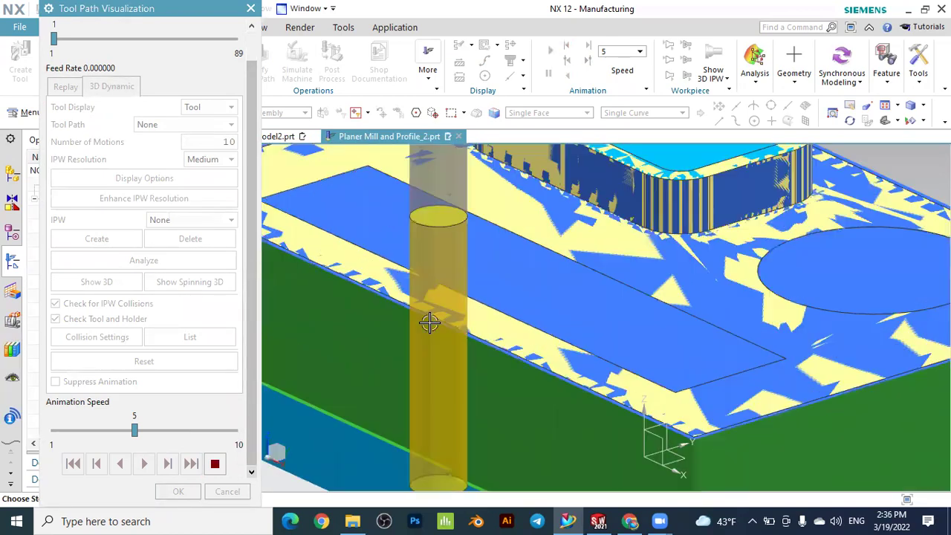
{"action": "scroll", "coordinate": [452, 317], "scroll_direction": "down", "scroll_amount": 10}
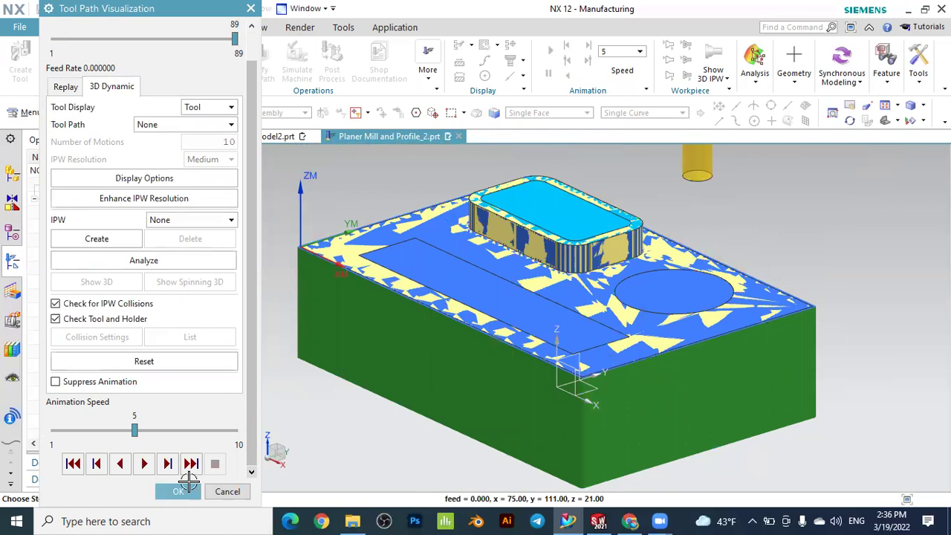
{"action": "middle_click_drag", "start_coordinate": [491, 394], "coordinate": [492, 382]}
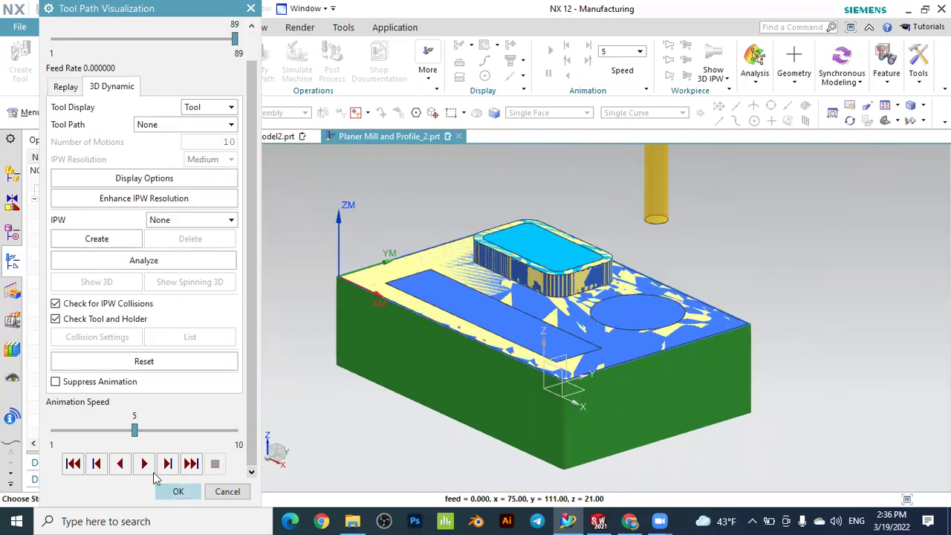
{"action": "left_click", "coordinate": [160, 487]}
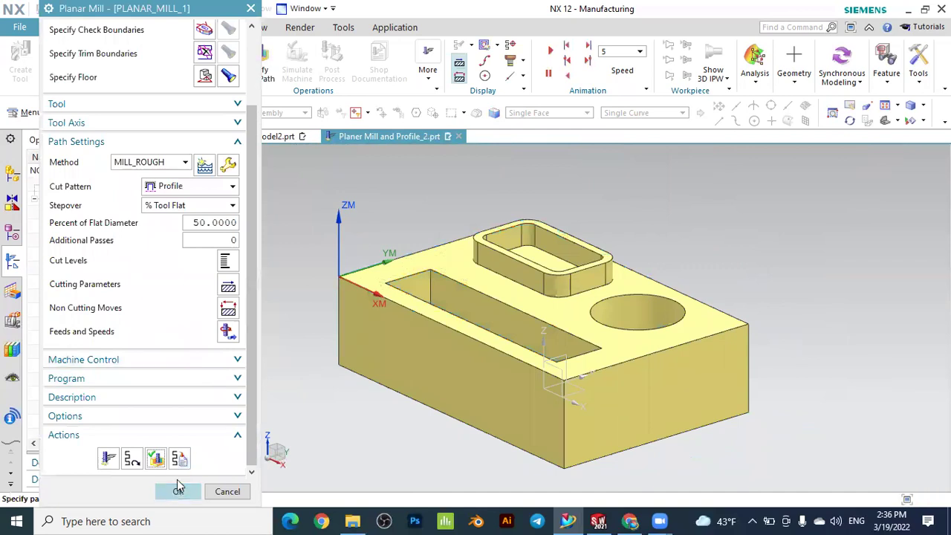
- Accept the planar mill operation and display the tool path of PLANAR_MILL_1 on the model
{"action": "left_click", "coordinate": [178, 488]}
{"action": "left_click", "coordinate": [104, 227]}
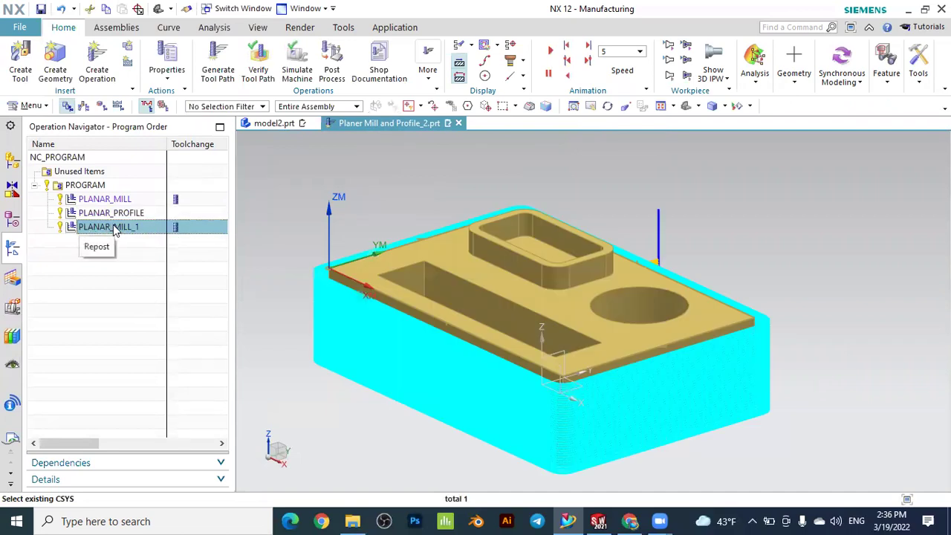
{"action": "left_click", "coordinate": [128, 259]}
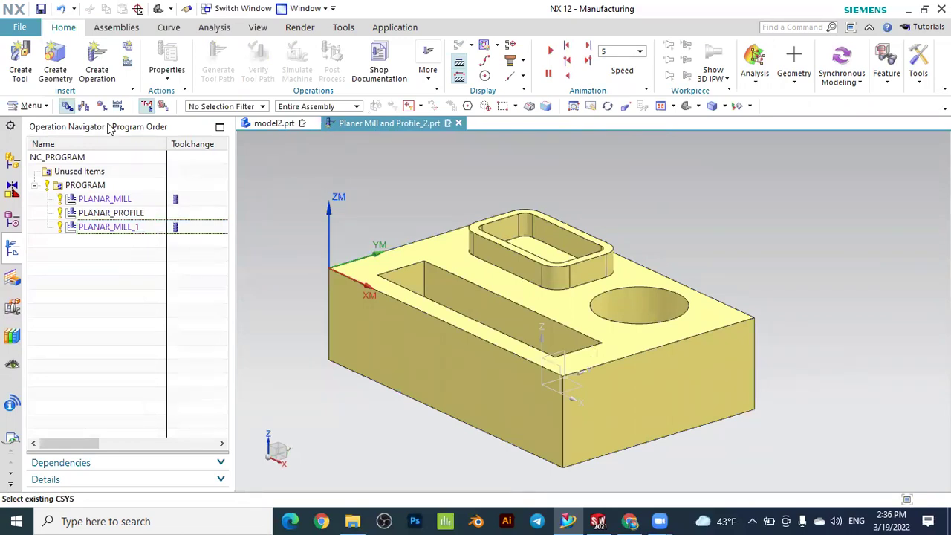
- Start a new mill_planar operation of the Planar Profile subtype under PROGRAM, using the MILL_D10 tool
{"action": "left_click", "coordinate": [99, 57]}
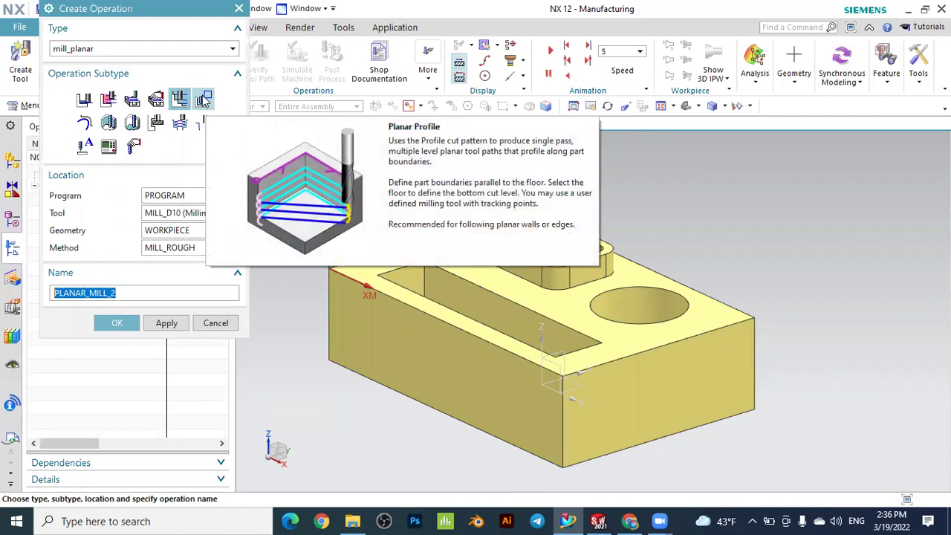
{"action": "left_click", "coordinate": [204, 101]}
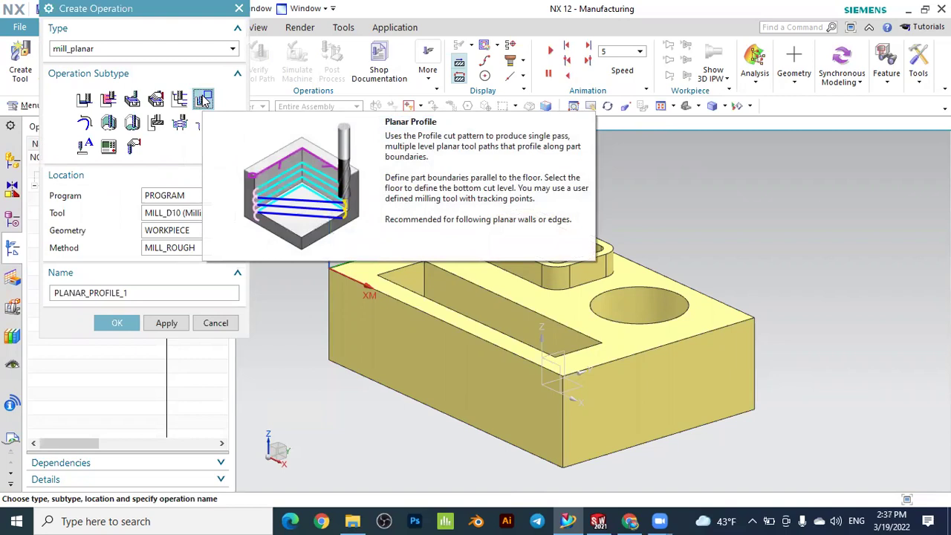
{"action": "left_click", "coordinate": [152, 197]}
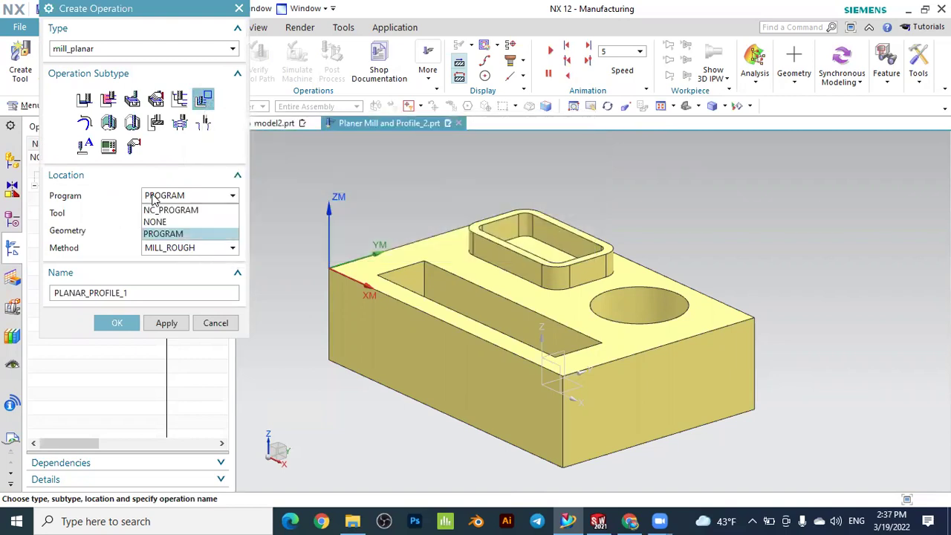
{"action": "left_click", "coordinate": [170, 234]}
{"action": "left_click", "coordinate": [170, 214]}
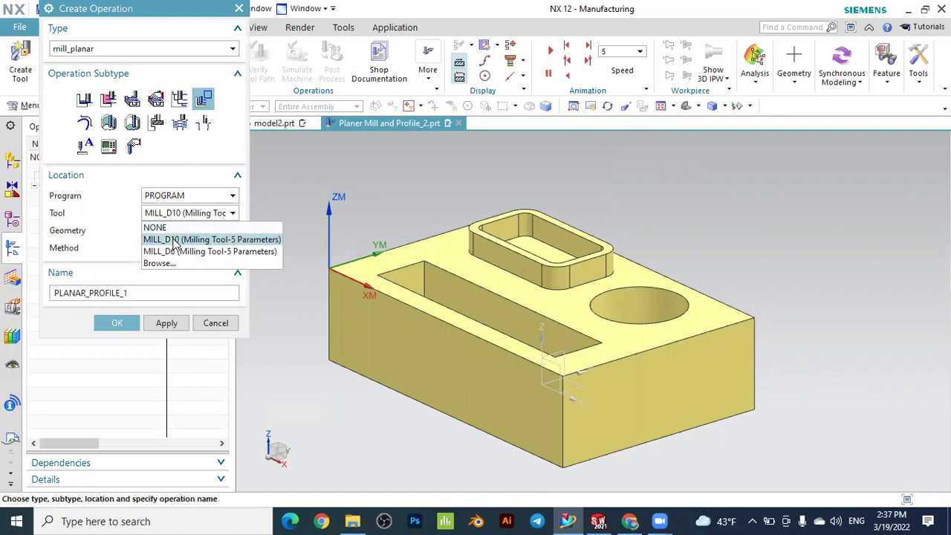
{"action": "left_click", "coordinate": [175, 239]}
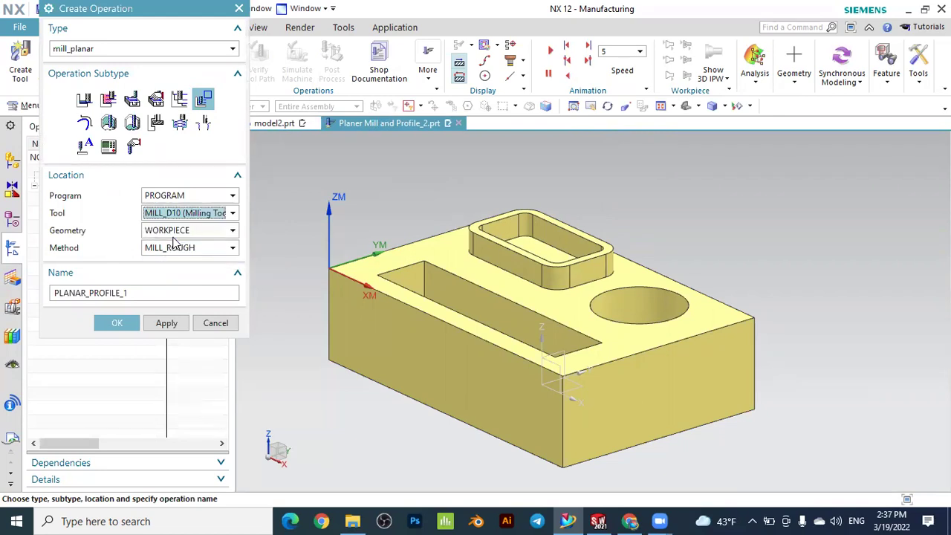
{"action": "left_click", "coordinate": [174, 214]}
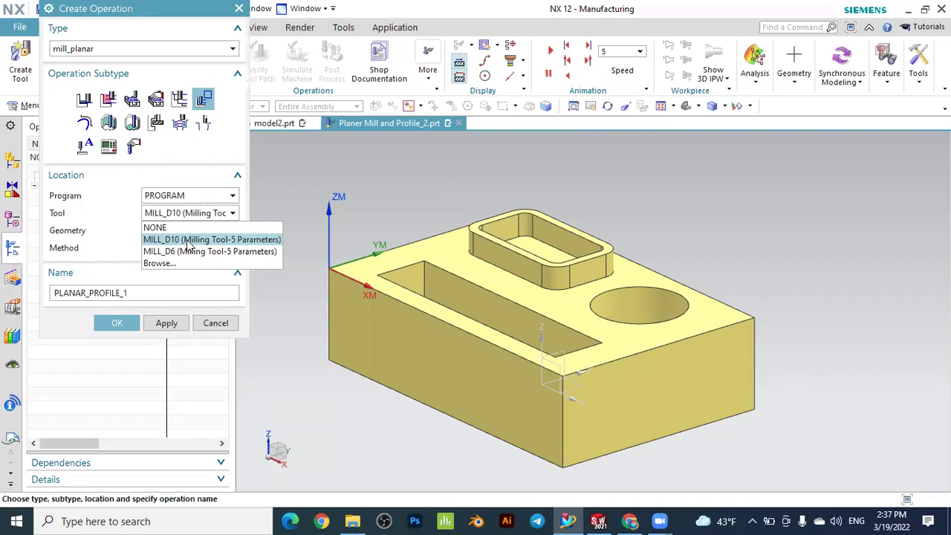
{"action": "left_click", "coordinate": [188, 240]}
- Assign the WORKPIECE geometry and the MILL_FINISH method and create the operation as PLANAR_PROFILE_1
{"action": "left_click", "coordinate": [178, 232]}
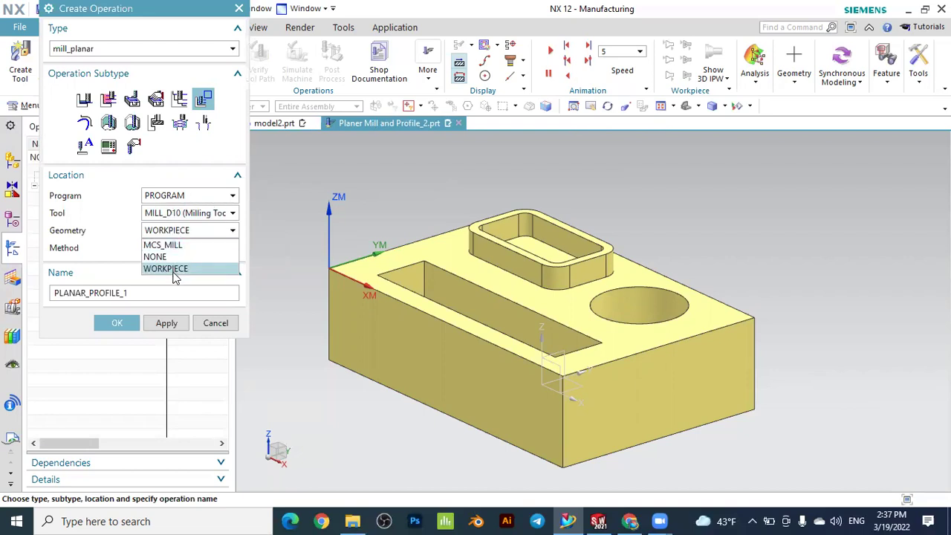
{"action": "left_click", "coordinate": [175, 269]}
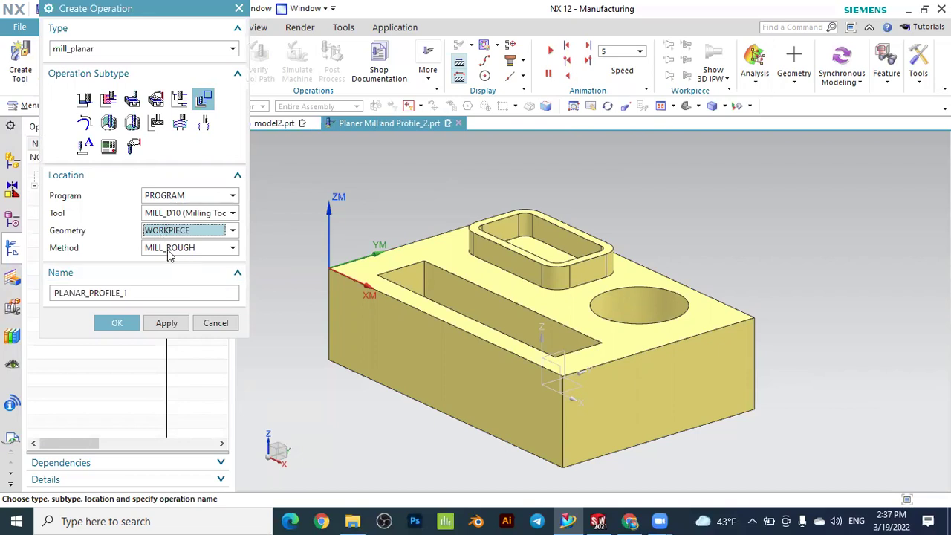
{"action": "left_click", "coordinate": [171, 251]}
{"action": "left_click", "coordinate": [176, 274]}
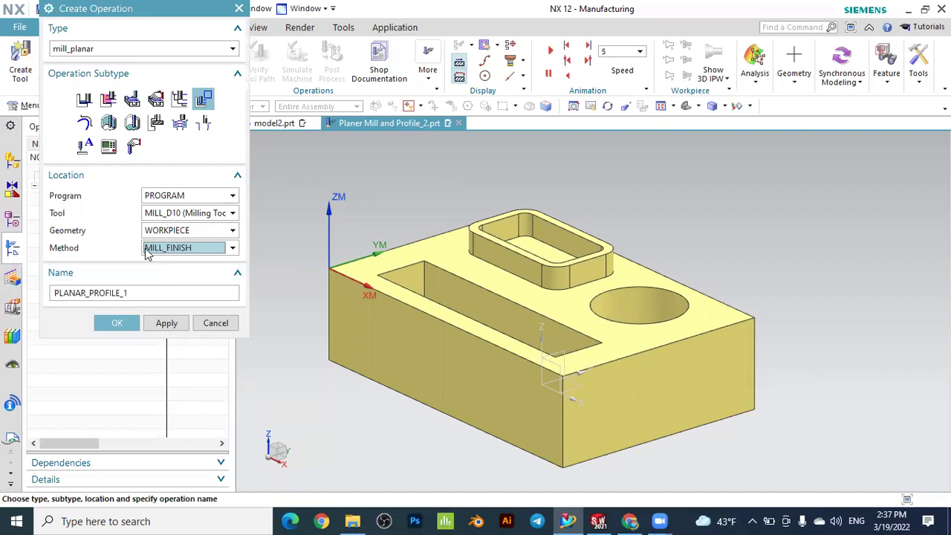
{"action": "left_click", "coordinate": [150, 293]}
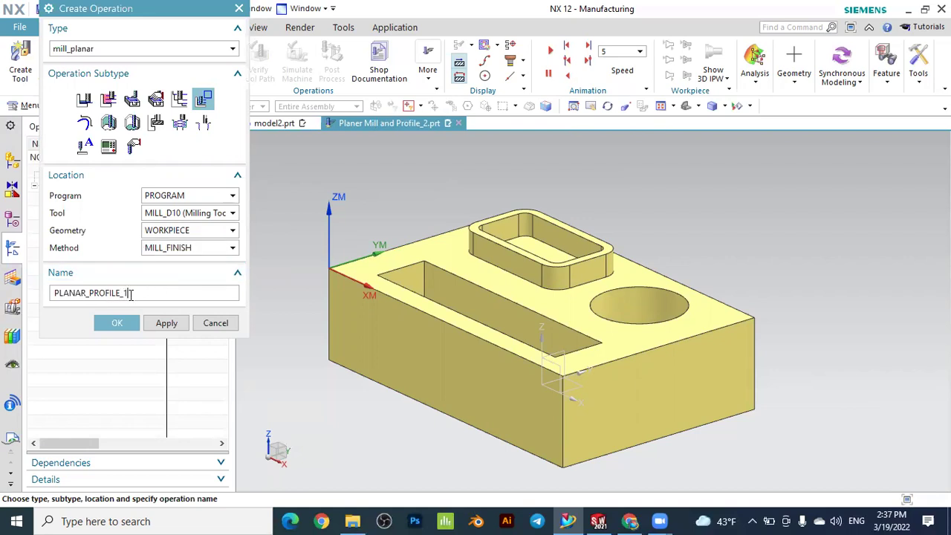
{"action": "left_click", "coordinate": [119, 322]}
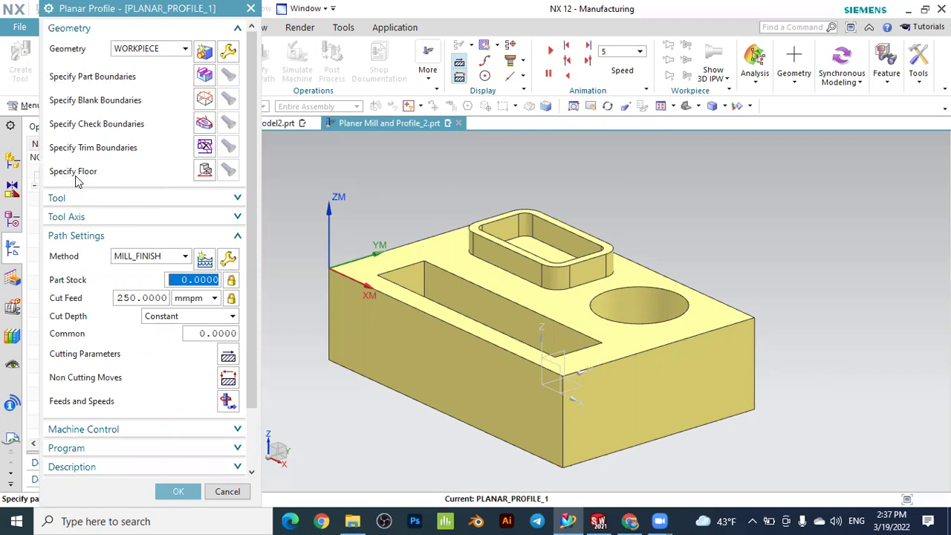
- Define a closed part boundary by curves from the four outer edges of the block's top face
{"action": "left_click", "coordinate": [204, 78]}
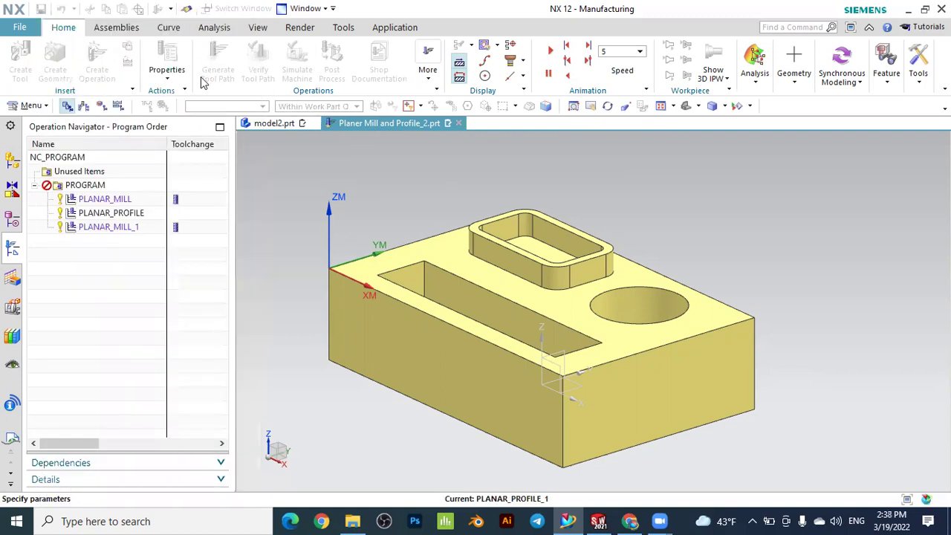
{"action": "left_click", "coordinate": [173, 50]}
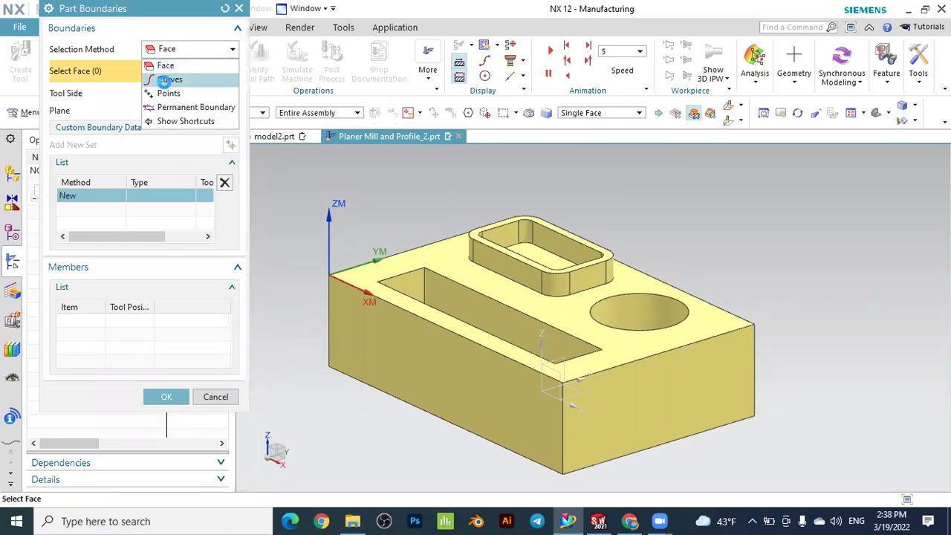
{"action": "left_click", "coordinate": [167, 81]}
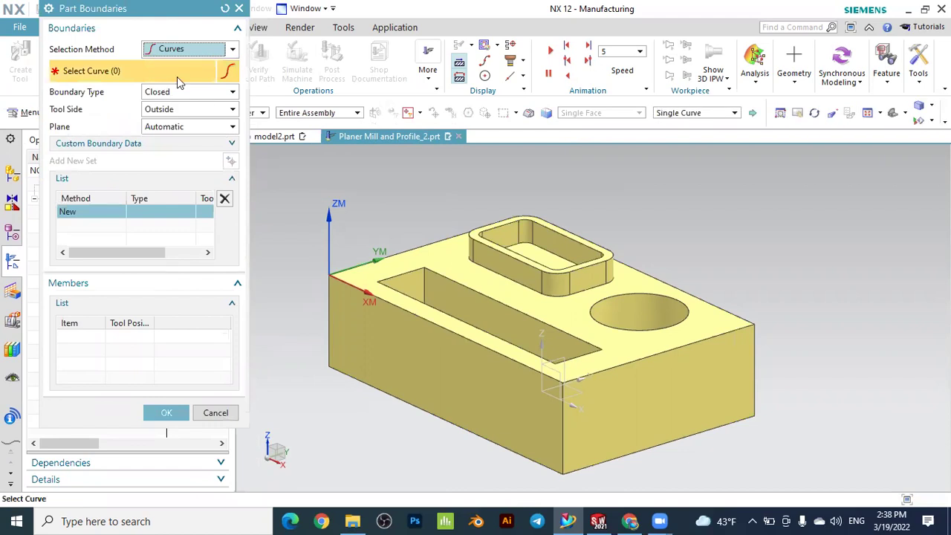
{"action": "scroll", "coordinate": [404, 299], "scroll_direction": "up", "scroll_amount": 2}
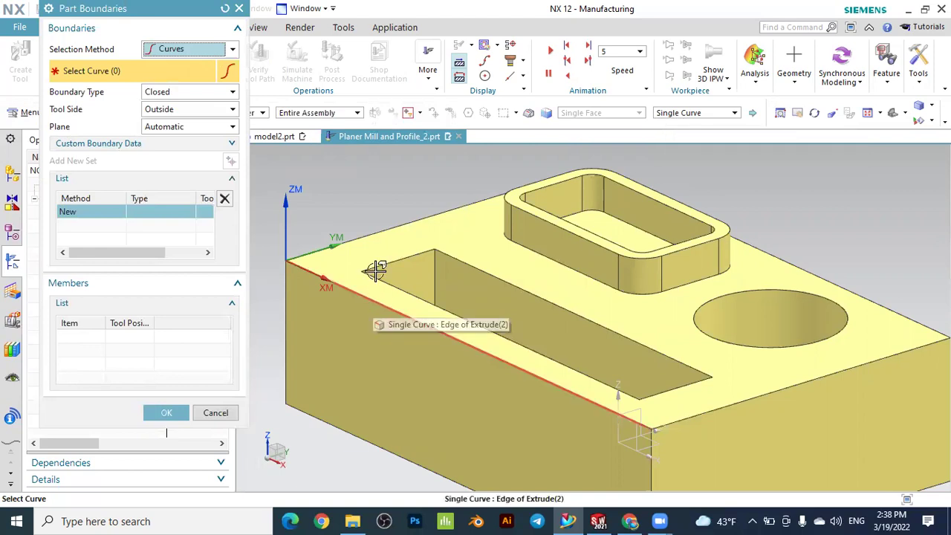
{"action": "left_click", "coordinate": [373, 299]}
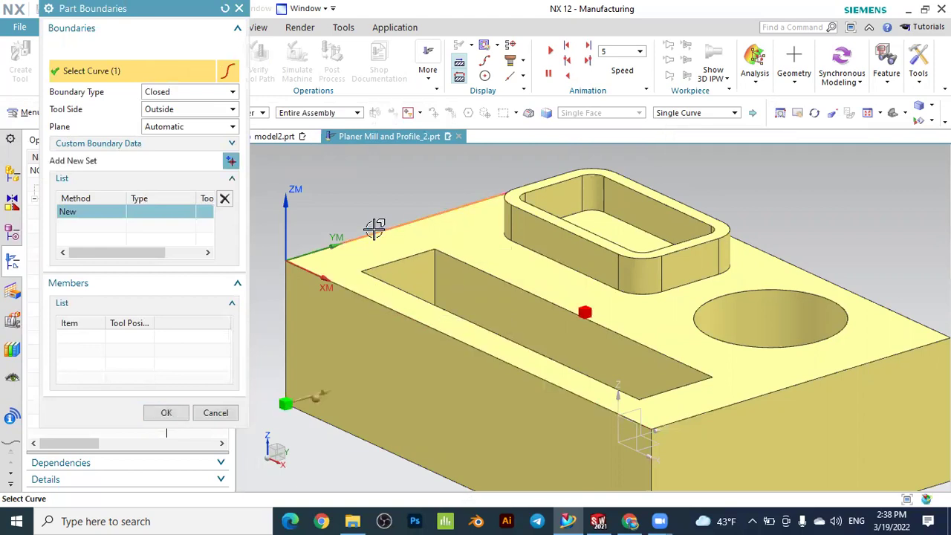
{"action": "left_click", "coordinate": [749, 238]}
{"action": "left_click", "coordinate": [773, 387]}
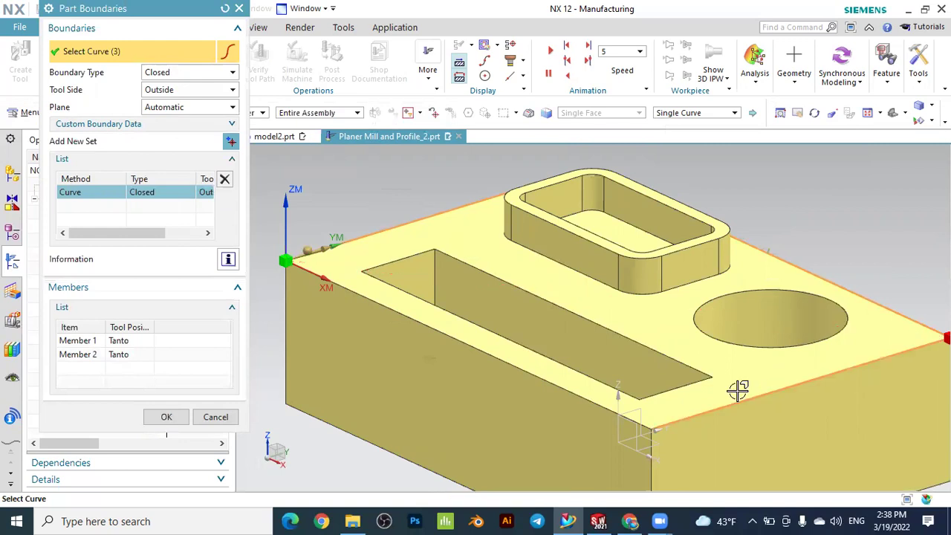
{"action": "left_click", "coordinate": [537, 377]}
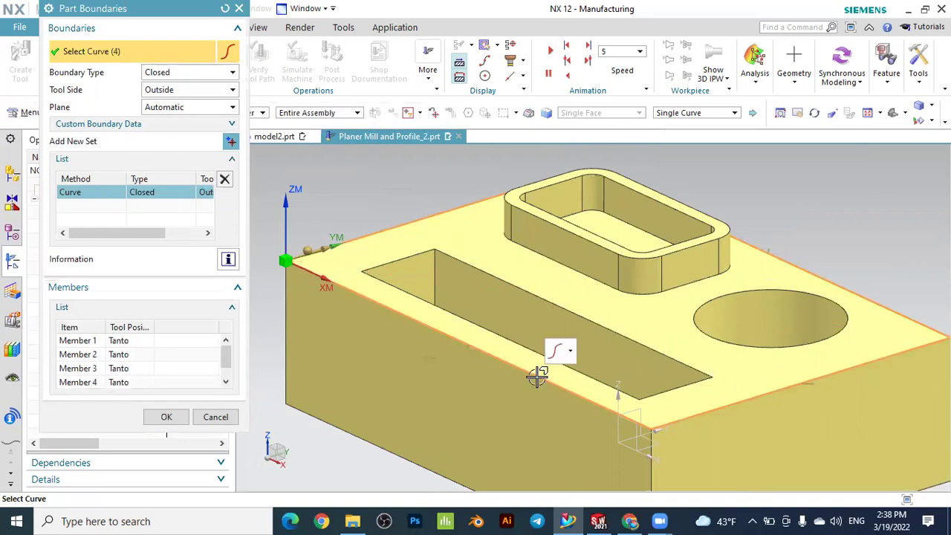
{"action": "scroll", "coordinate": [537, 376], "scroll_direction": "down", "scroll_amount": 2}
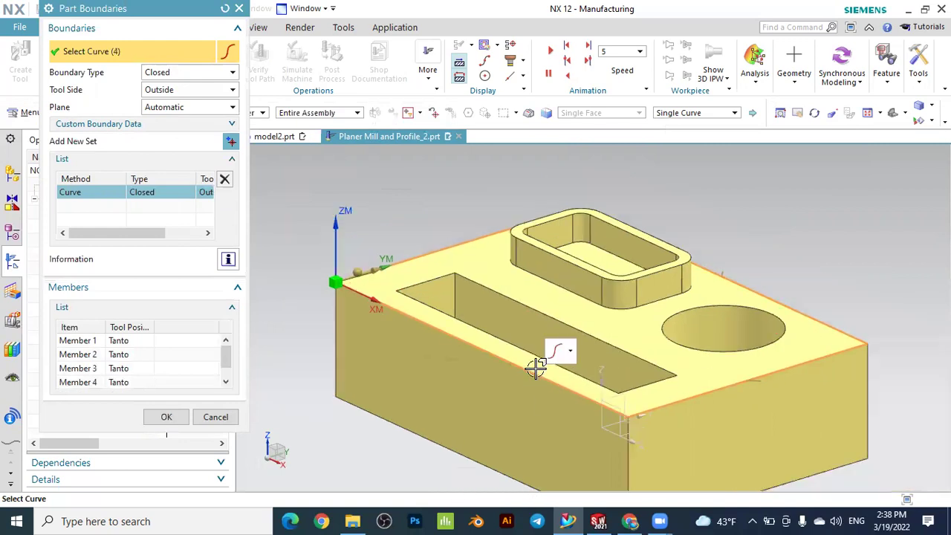
- Keep the boundary's tool side Outside, specify the block's top face as its plane, and accept the part boundary
{"action": "left_click", "coordinate": [159, 91]}
{"action": "left_click", "coordinate": [160, 91]}
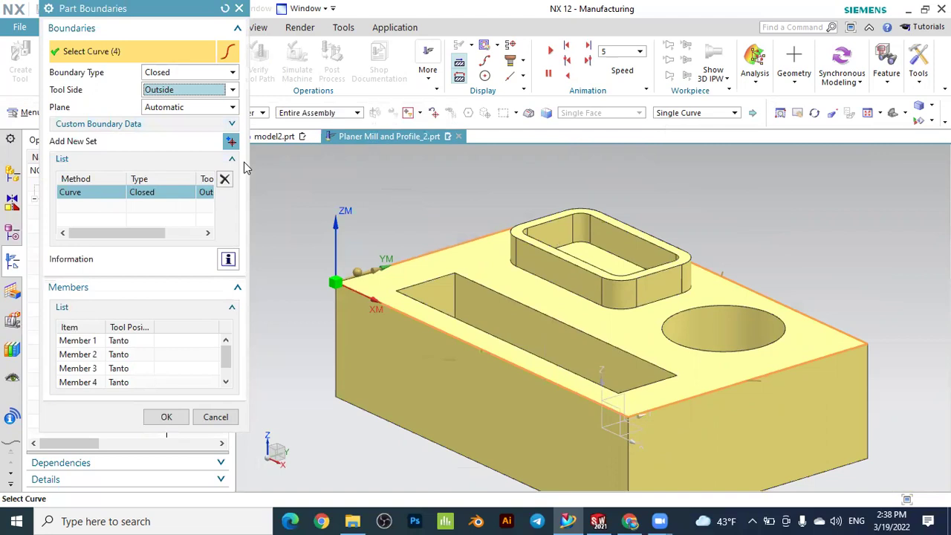
{"action": "left_click", "coordinate": [172, 107]}
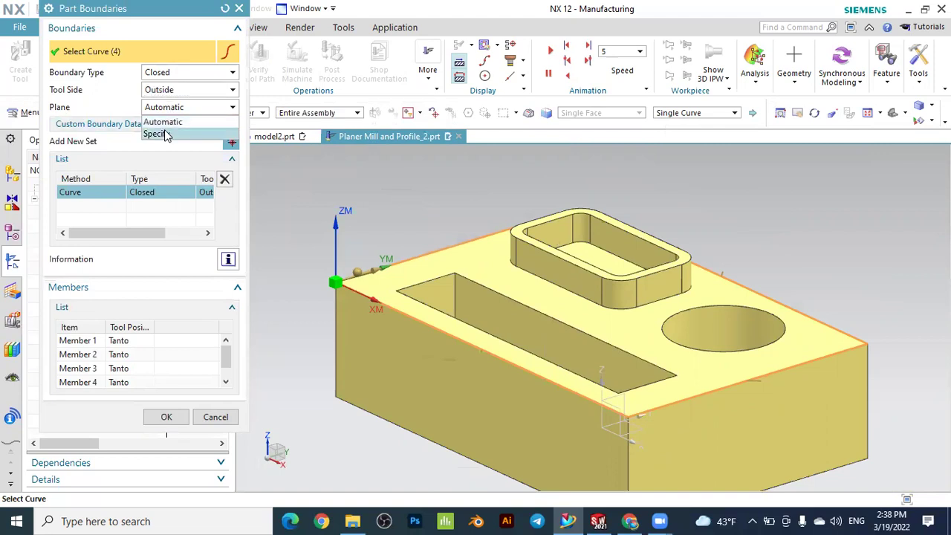
{"action": "left_click", "coordinate": [160, 134]}
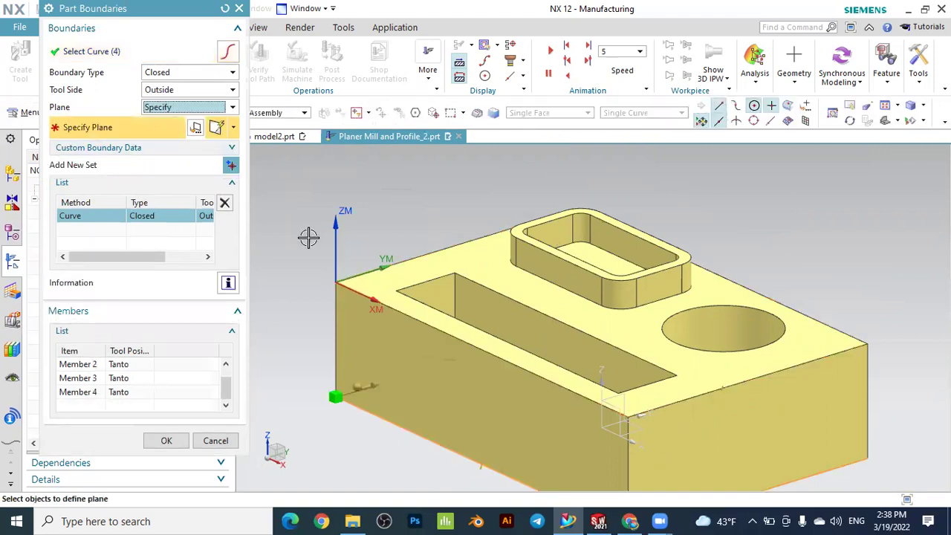
{"action": "left_click", "coordinate": [364, 277]}
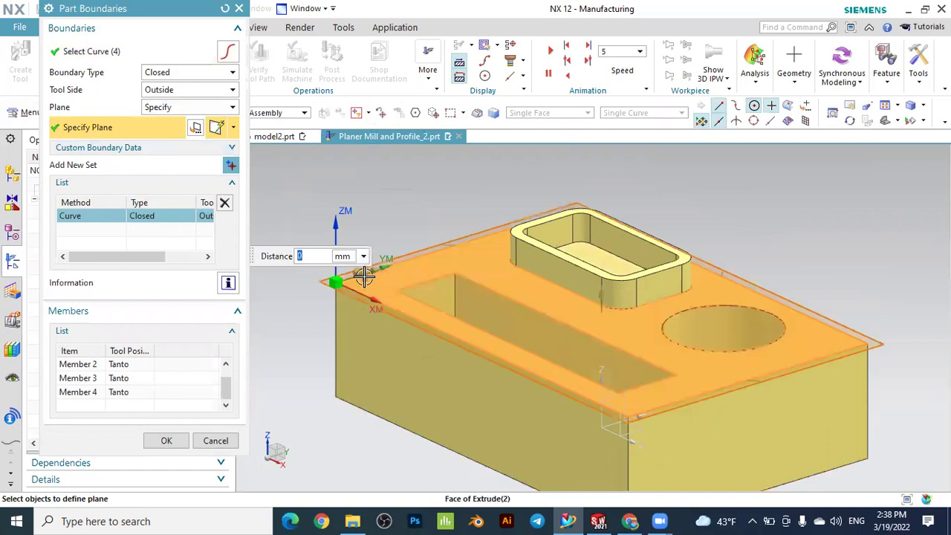
{"action": "left_click", "coordinate": [165, 440]}
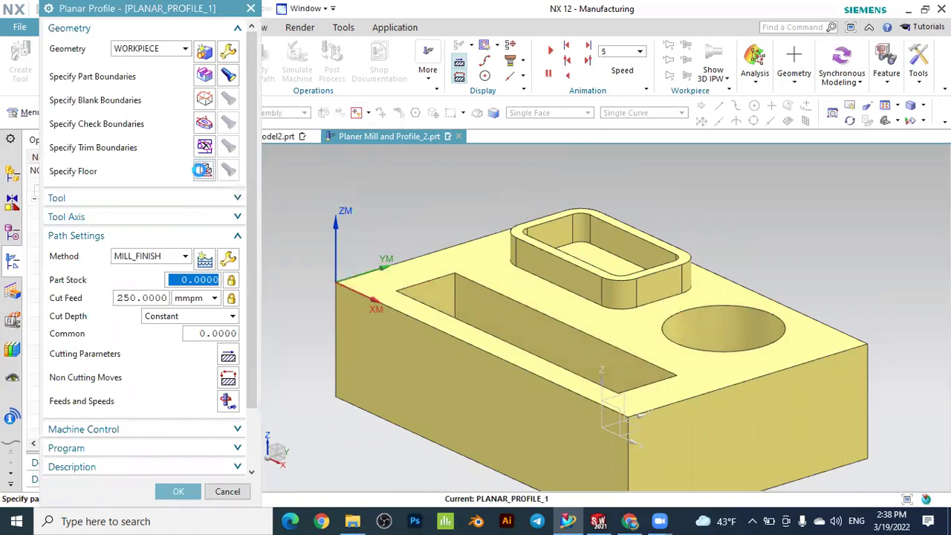
- Specify the block's bottom face as the floor plane with 0 mm offset and display the floor on the model
{"action": "key", "text": "Escape"}
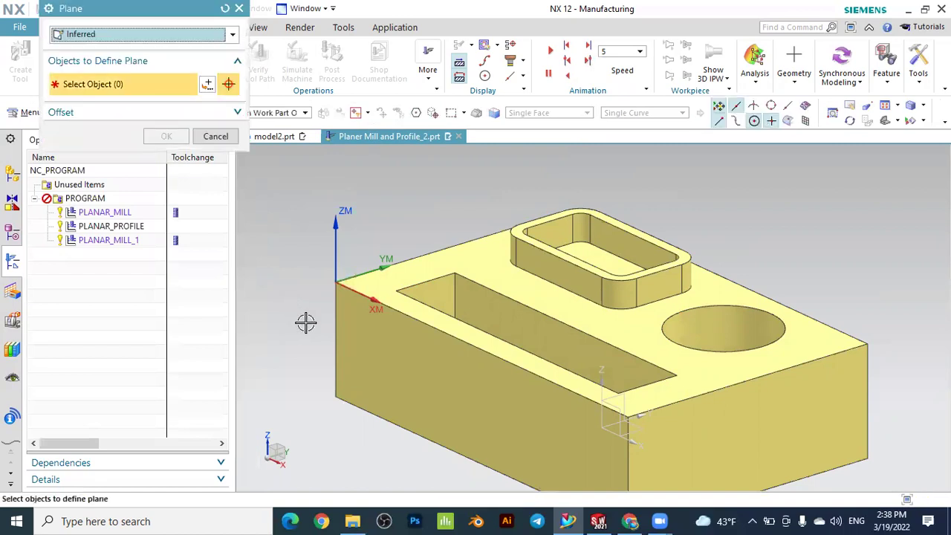
{"action": "middle_click_drag", "start_coordinate": [307, 314], "coordinate": [309, 282]}
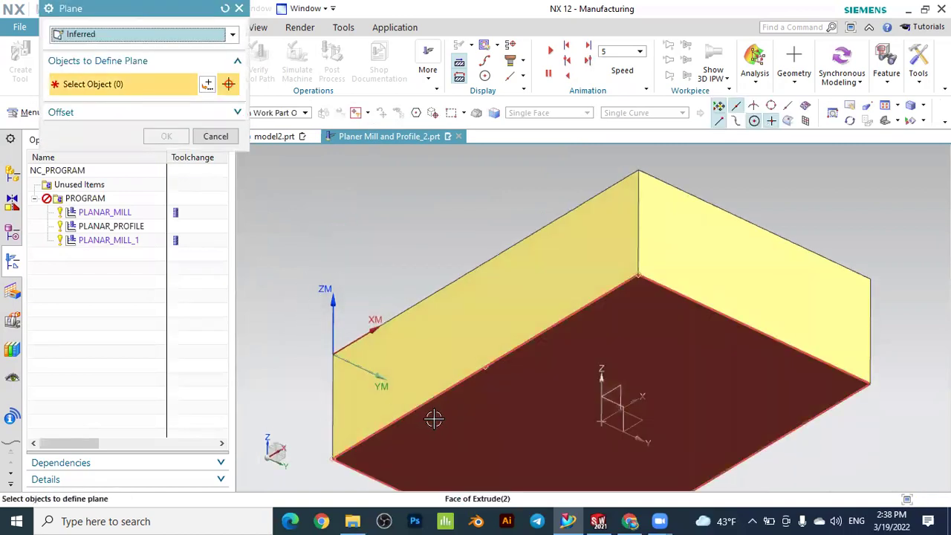
{"action": "left_click", "coordinate": [433, 420]}
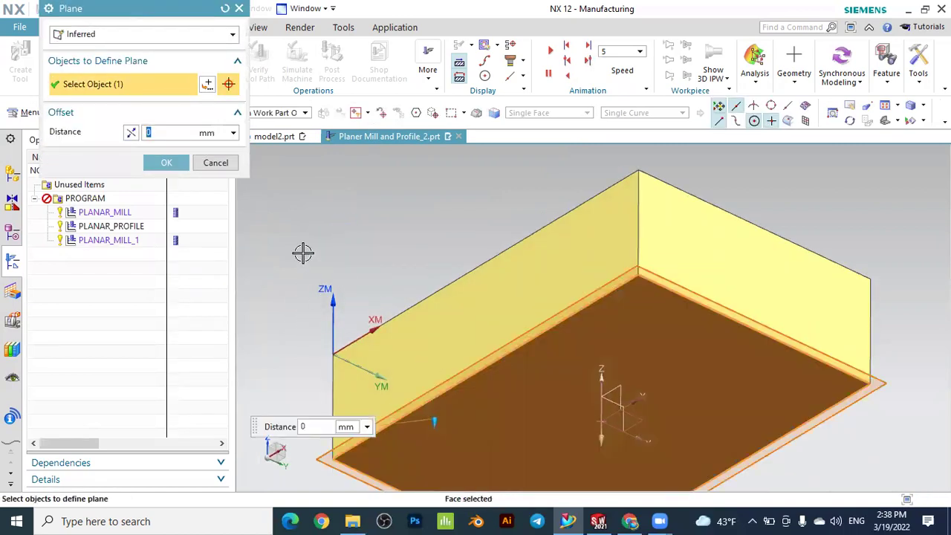
{"action": "left_click", "coordinate": [166, 163]}
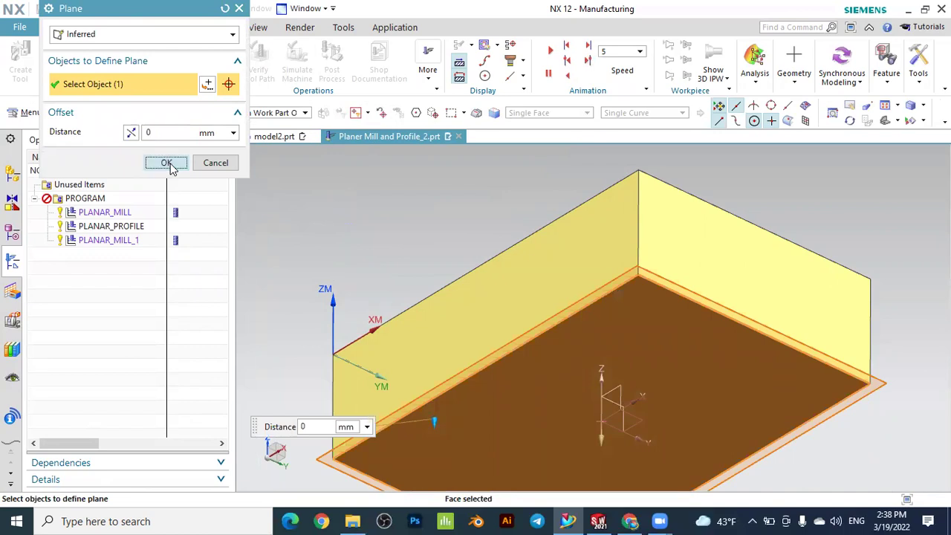
{"action": "left_click", "coordinate": [885, 121]}
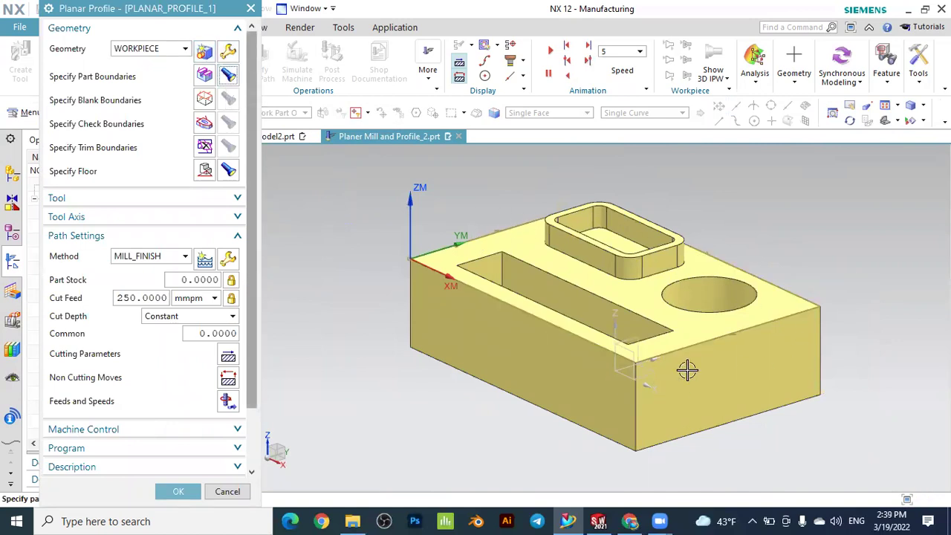
{"action": "left_click", "coordinate": [228, 170]}
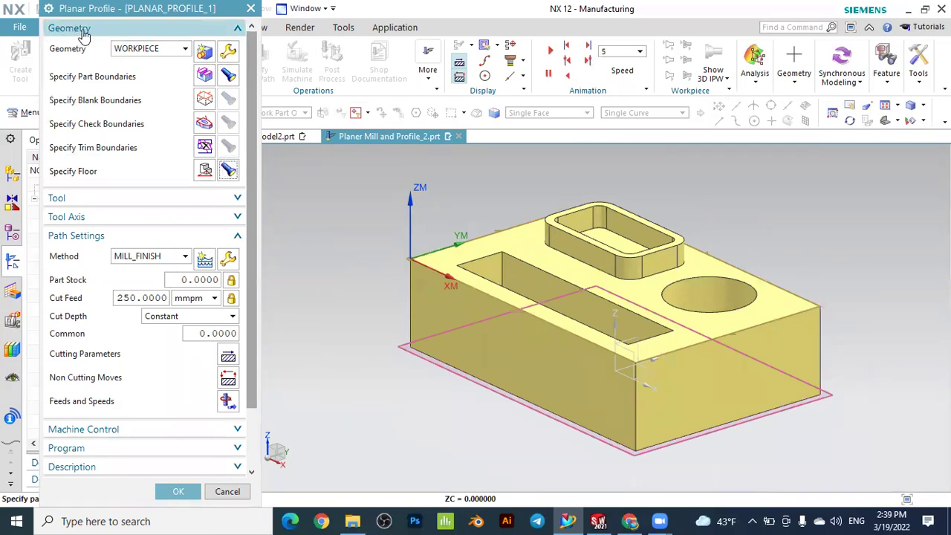
- Check the tool and tool axis settings, and set the cut depth to Constant with a common depth of 1
{"action": "left_click", "coordinate": [74, 198]}
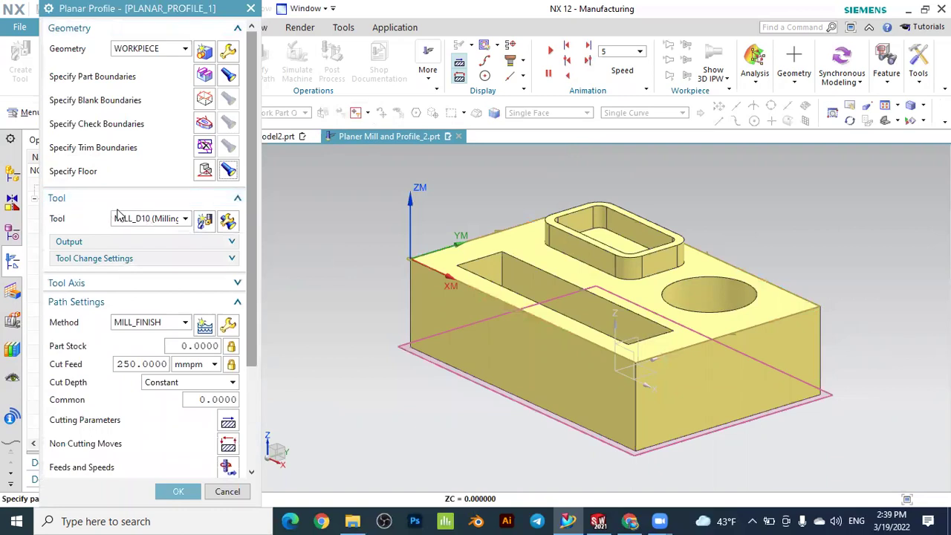
{"action": "left_click", "coordinate": [78, 206]}
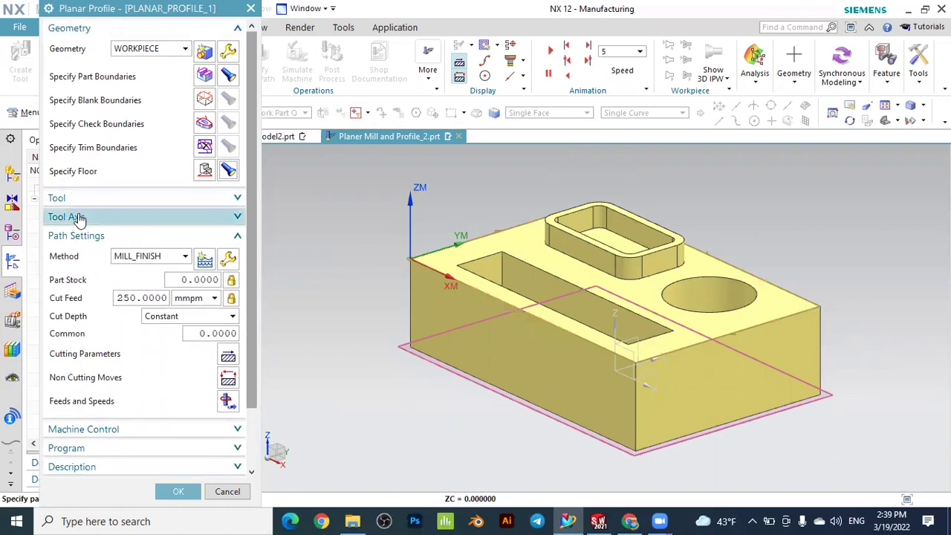
{"action": "left_click", "coordinate": [76, 216]}
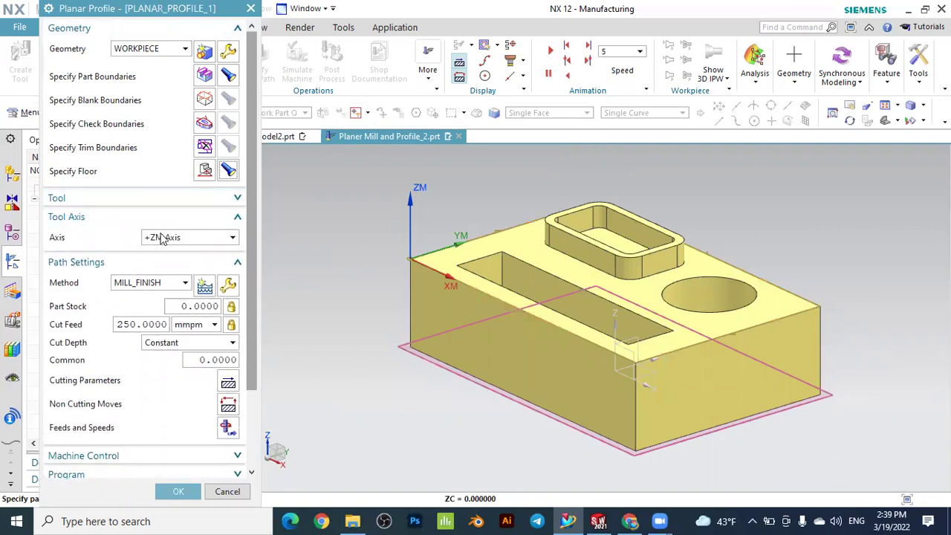
{"action": "left_click", "coordinate": [94, 217]}
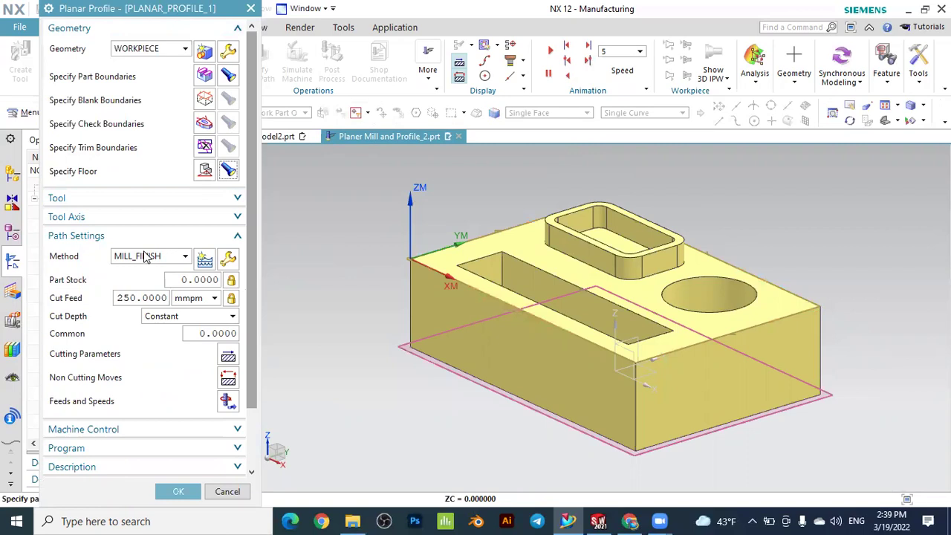
{"action": "left_click", "coordinate": [170, 318]}
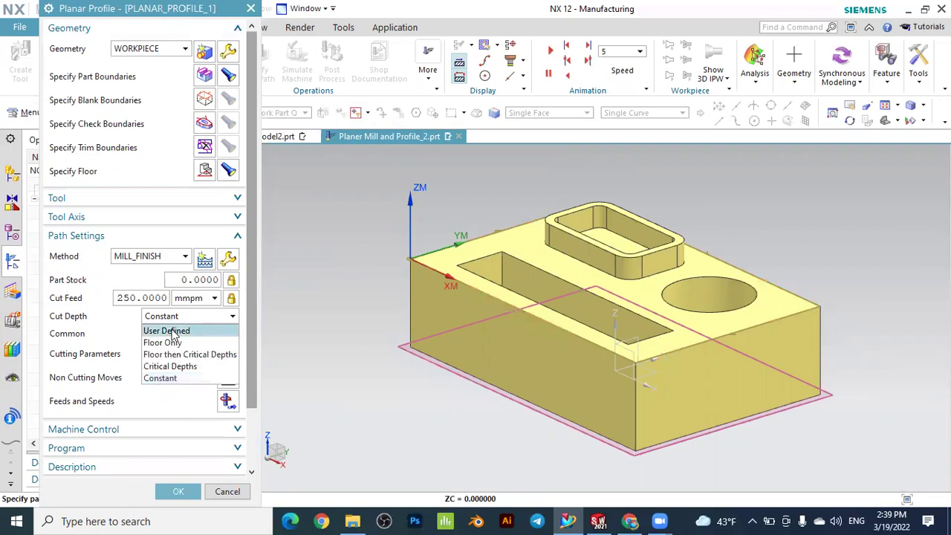
{"action": "left_click", "coordinate": [166, 379]}
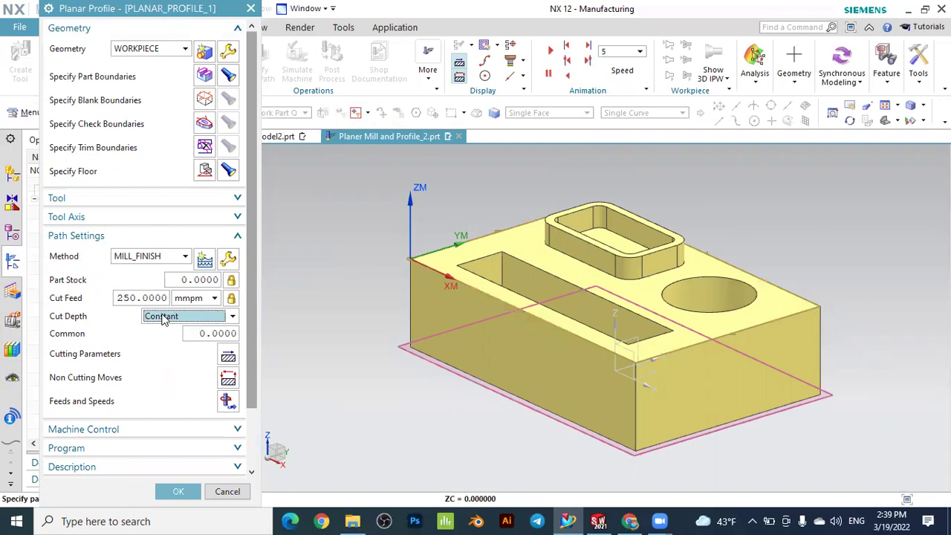
{"action": "left_click", "coordinate": [215, 333]}
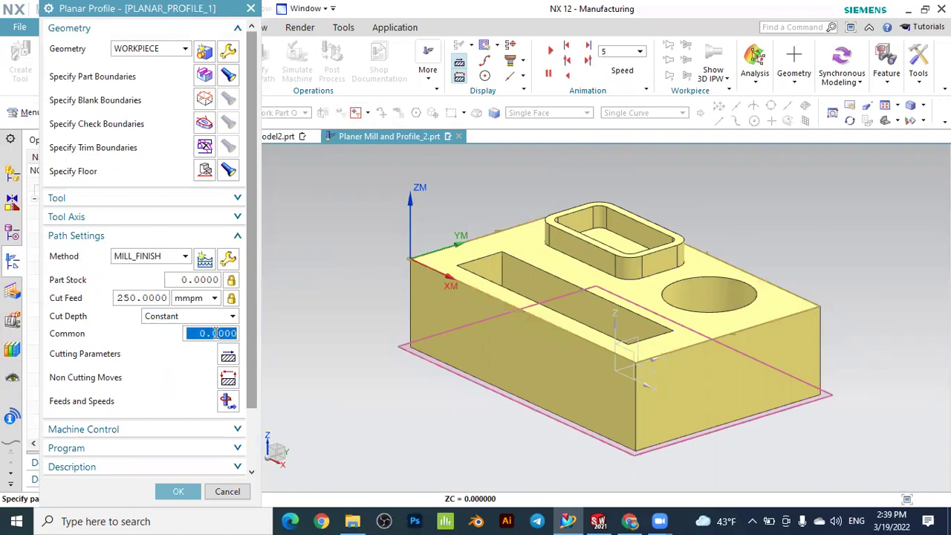
{"action": "type", "text": "1"}
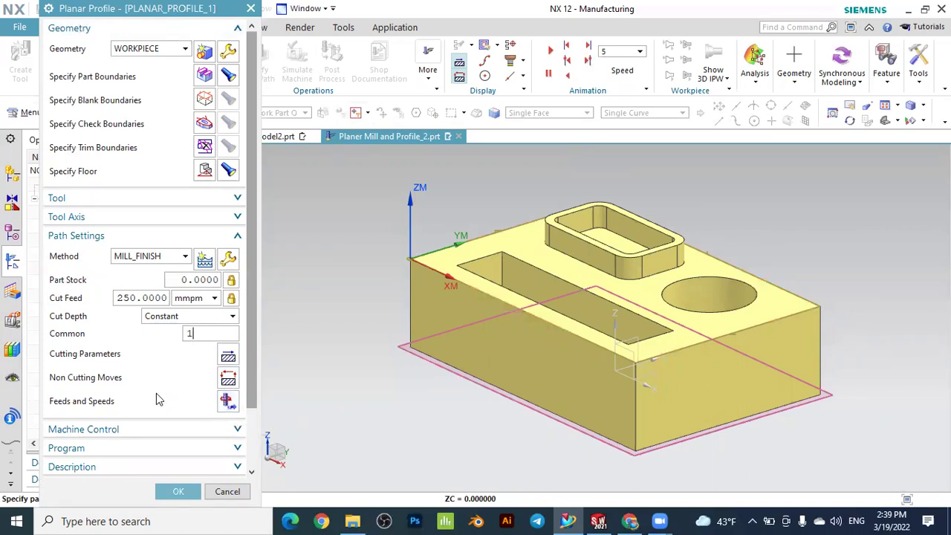
- Enable the spindle speed, set it to 100 rpm, calculate the dependent feed and speed values, and accept the feeds and speeds
{"action": "left_click", "coordinate": [226, 401]}
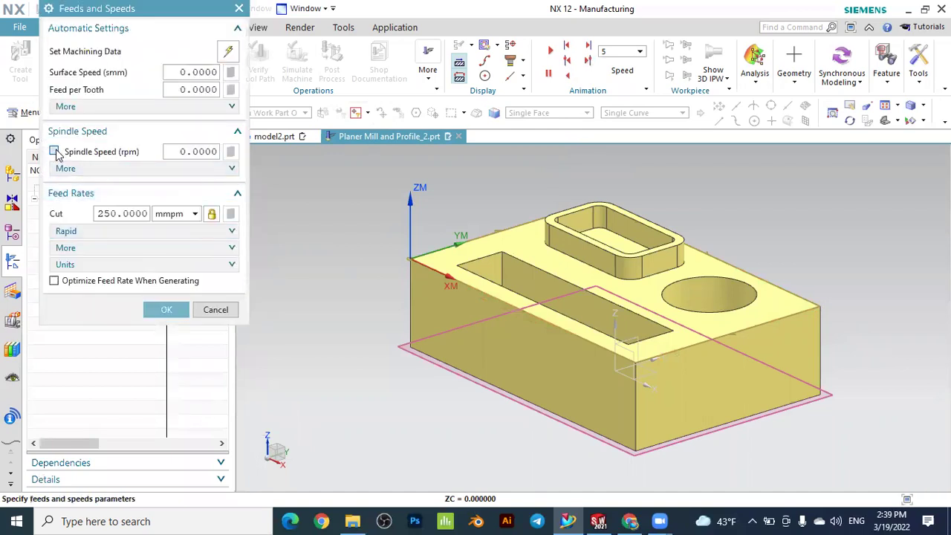
{"action": "double_click", "coordinate": [183, 151]}
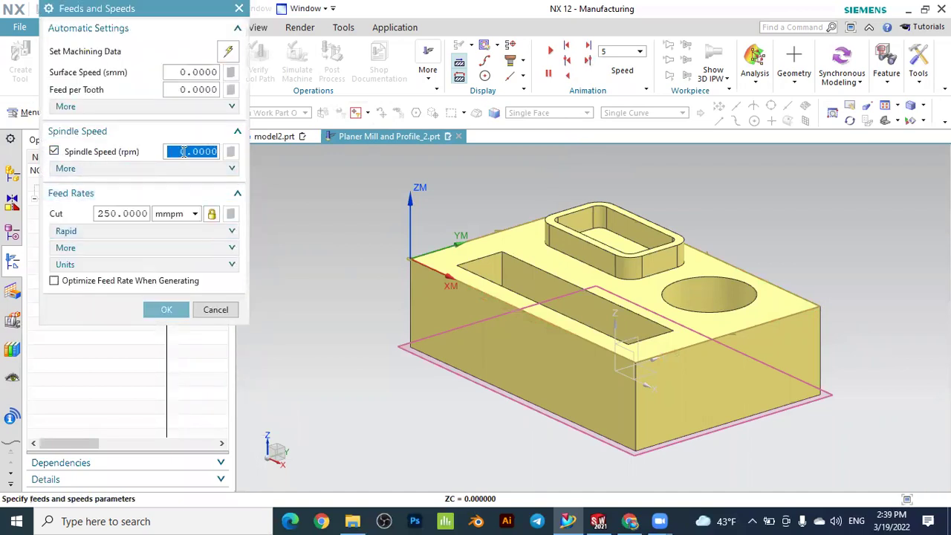
{"action": "type", "text": "1"}
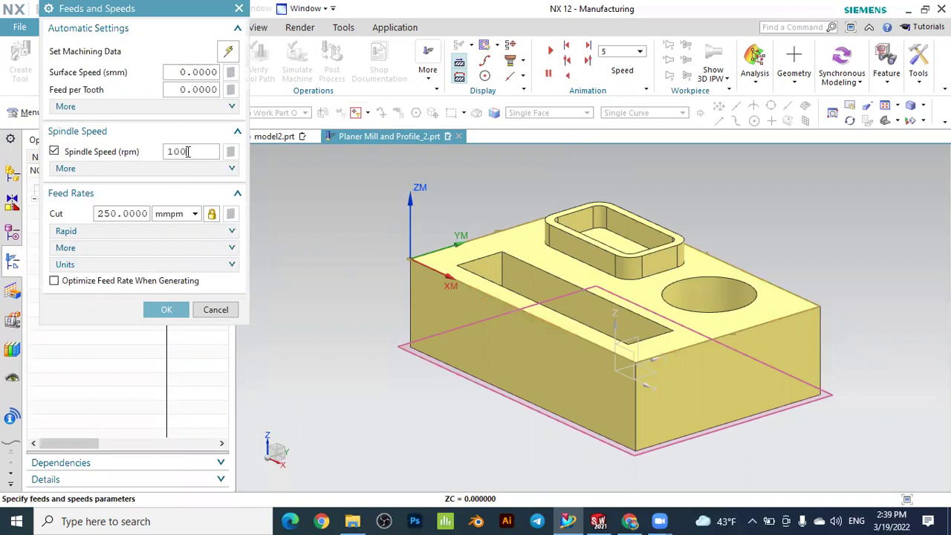
{"action": "left_click", "coordinate": [182, 89]}
{"action": "left_click", "coordinate": [229, 152]}
{"action": "left_click", "coordinate": [166, 309]}
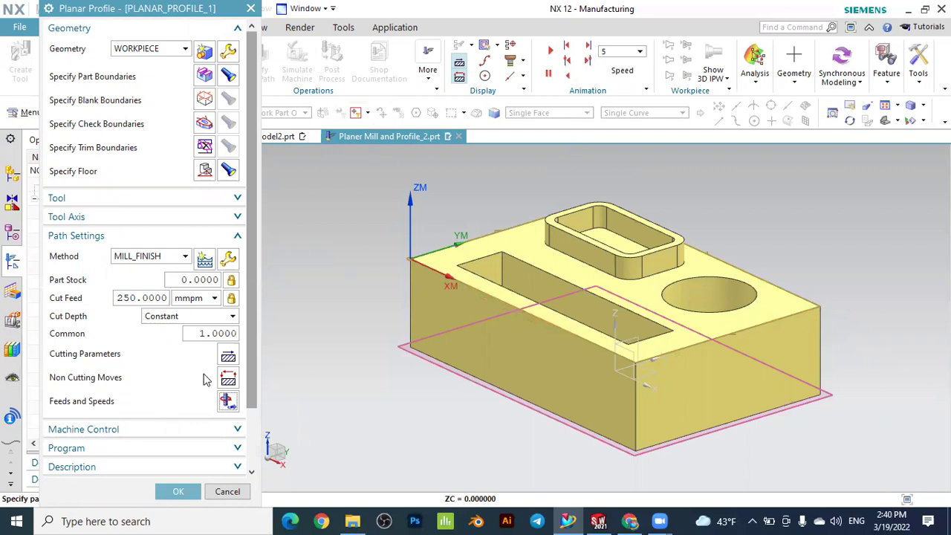
- Generate the planar profile finishing tool path around the block's outer sides
{"action": "scroll", "coordinate": [205, 379], "scroll_direction": "down", "scroll_amount": 3}
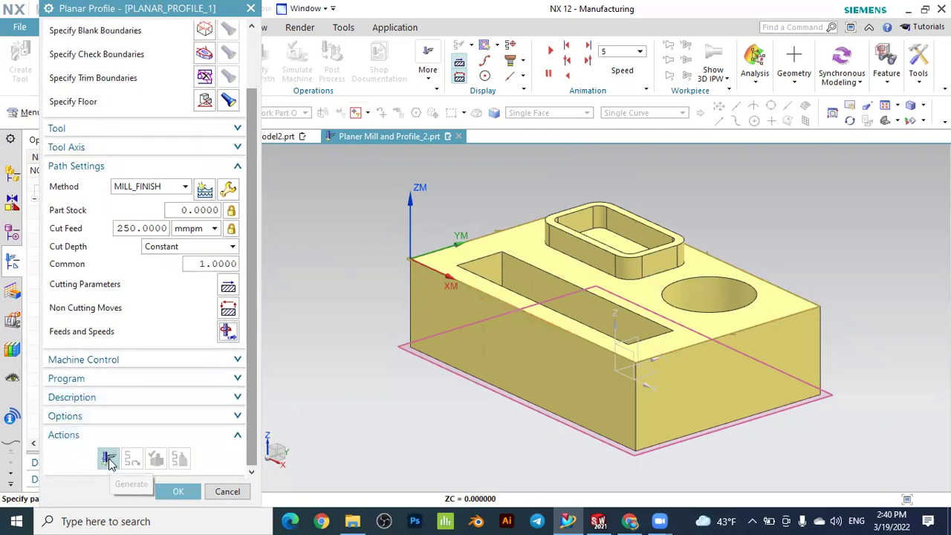
{"action": "middle_click", "coordinate": [417, 321]}
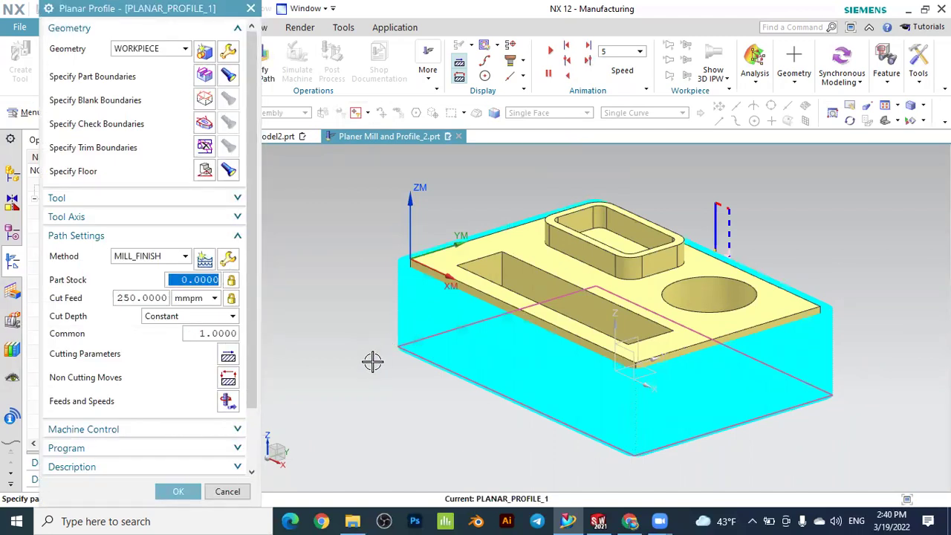
{"action": "mouse_move", "coordinate": [391, 359]}
{"action": "middle_mouse_down"}
{"action": "mouse_move", "coordinate": [404, 369]}
{"action": "mouse_move", "coordinate": [369, 346]}
{"action": "mouse_move", "coordinate": [375, 362]}
{"action": "middle_mouse_up"}
- Verify the planar profile tool path by playing its 3D Dynamic material removal simulation at animation speed 5
{"action": "scroll", "coordinate": [191, 389], "scroll_direction": "down", "scroll_amount": 3}
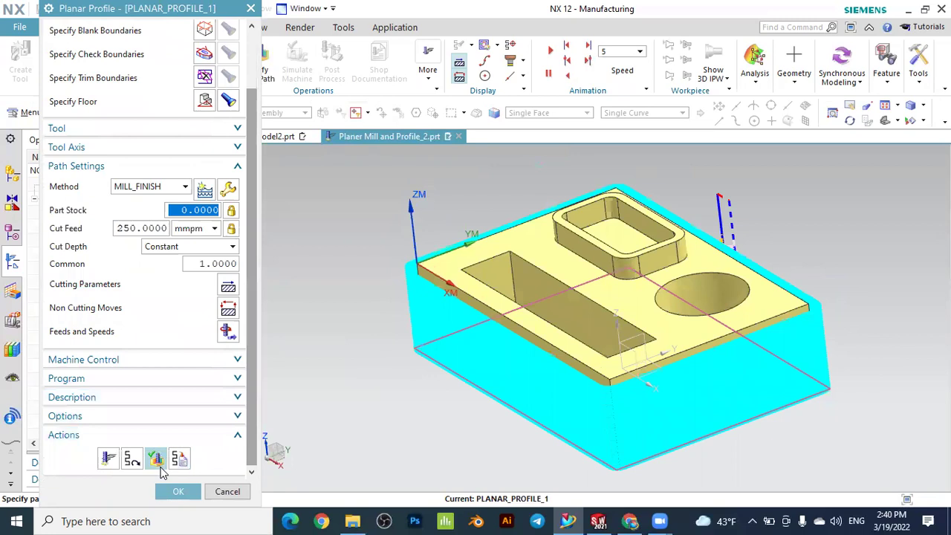
{"action": "left_click", "coordinate": [157, 459]}
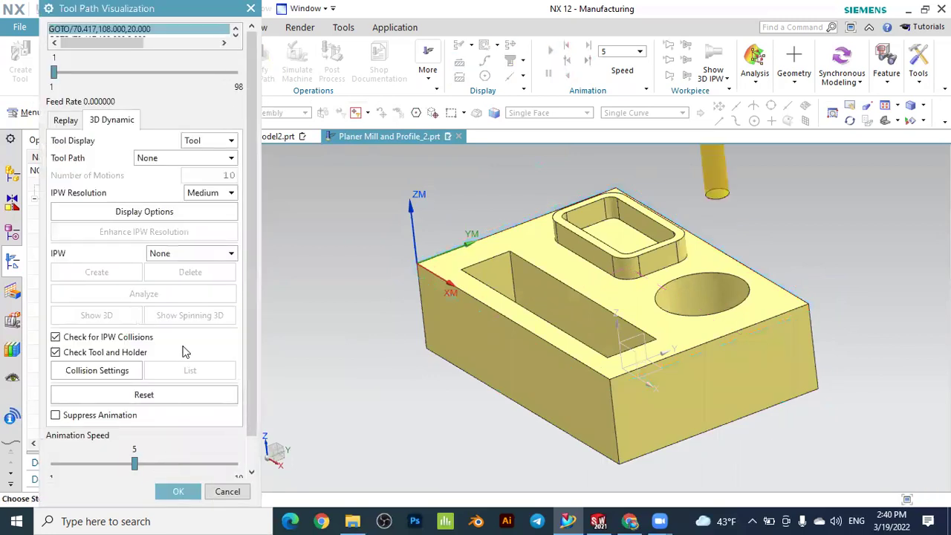
{"action": "scroll", "coordinate": [251, 423], "scroll_direction": "down", "scroll_amount": 2}
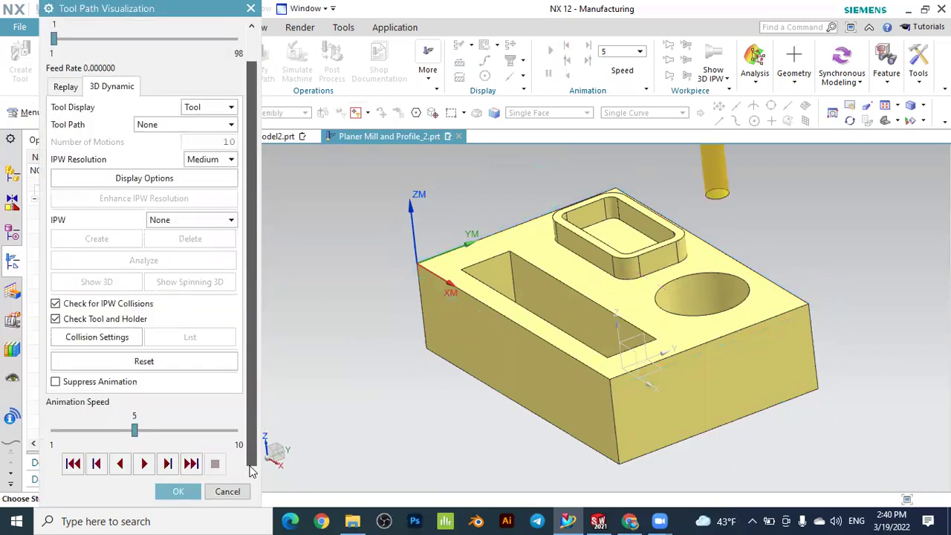
{"action": "left_click", "coordinate": [144, 463]}
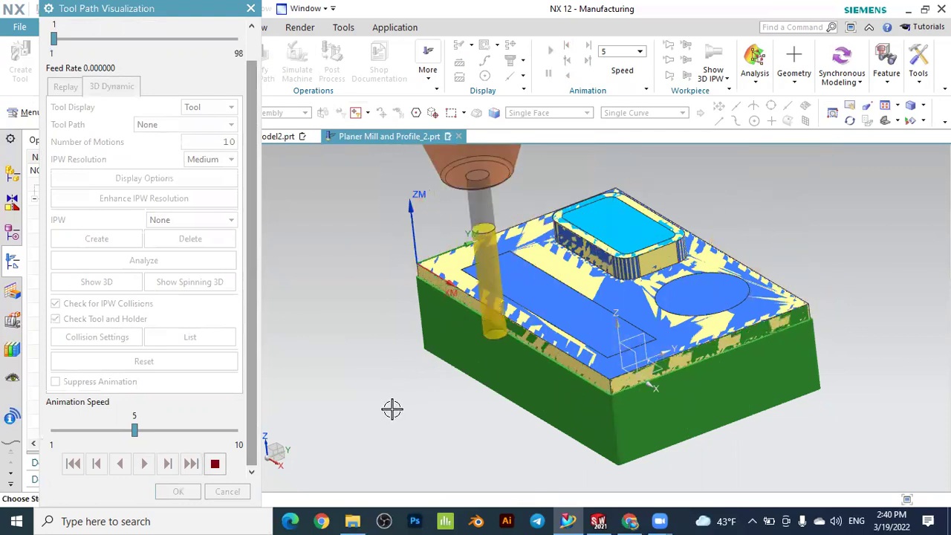
{"action": "middle_click_drag", "start_coordinate": [390, 410], "coordinate": [403, 394]}
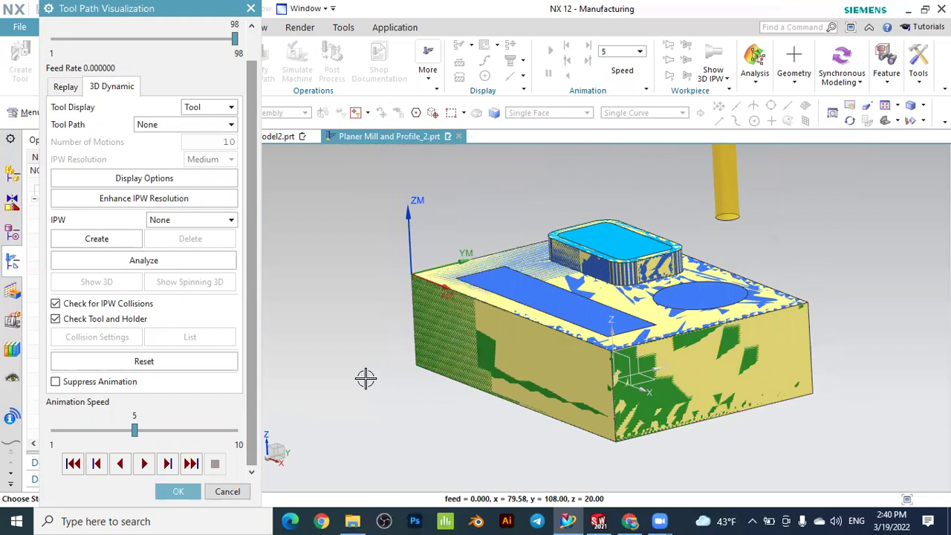
- Inspect the simulated block's sides from several angles, close the tool path visualization and accept the planar profile operation
{"action": "middle_click_drag", "start_coordinate": [365, 376], "coordinate": [502, 232]}
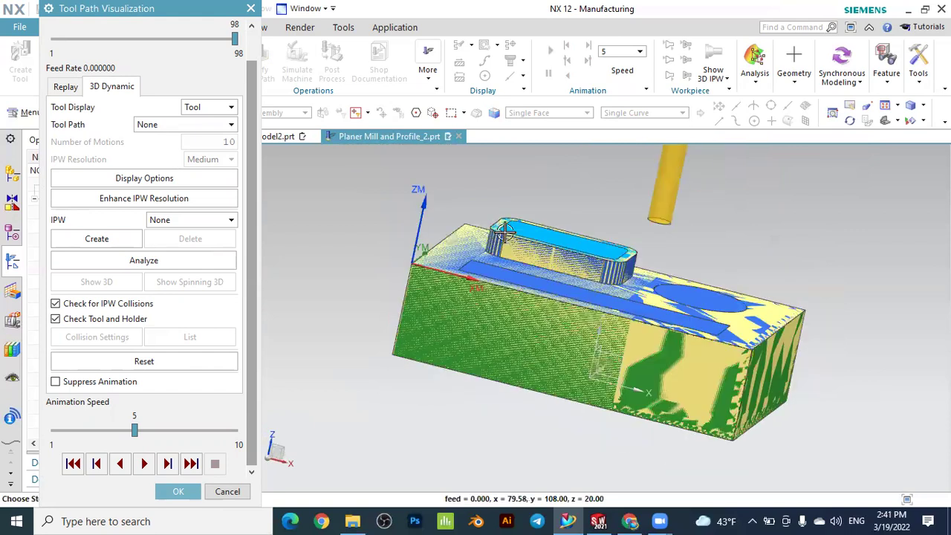
{"action": "middle_click_drag", "start_coordinate": [736, 227], "coordinate": [620, 185]}
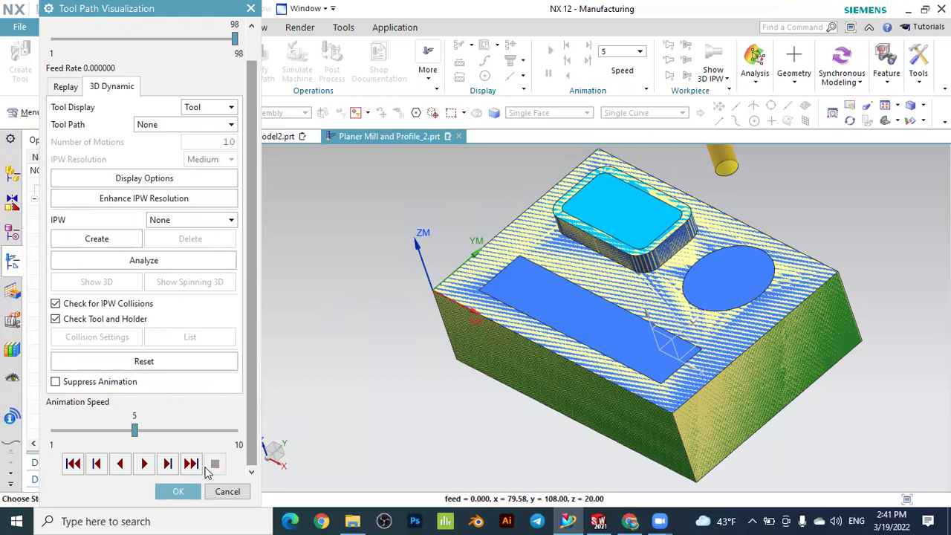
{"action": "left_click", "coordinate": [181, 491]}
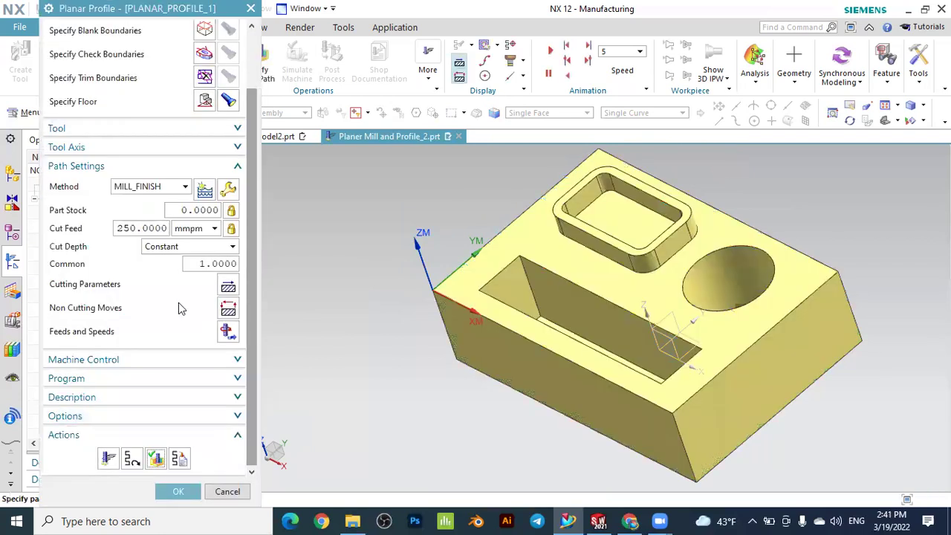
{"action": "left_click", "coordinate": [181, 491]}
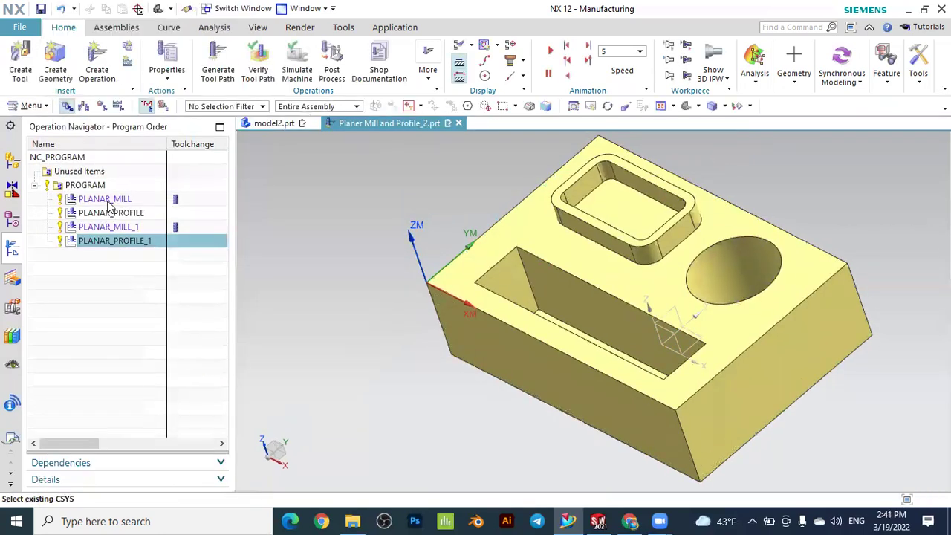
- Display the tool path of the PLANAR_MILL operation and examine it from the side of the block
{"action": "left_click", "coordinate": [110, 201]}
{"action": "middle_click_drag", "start_coordinate": [284, 325], "coordinate": [315, 329]}
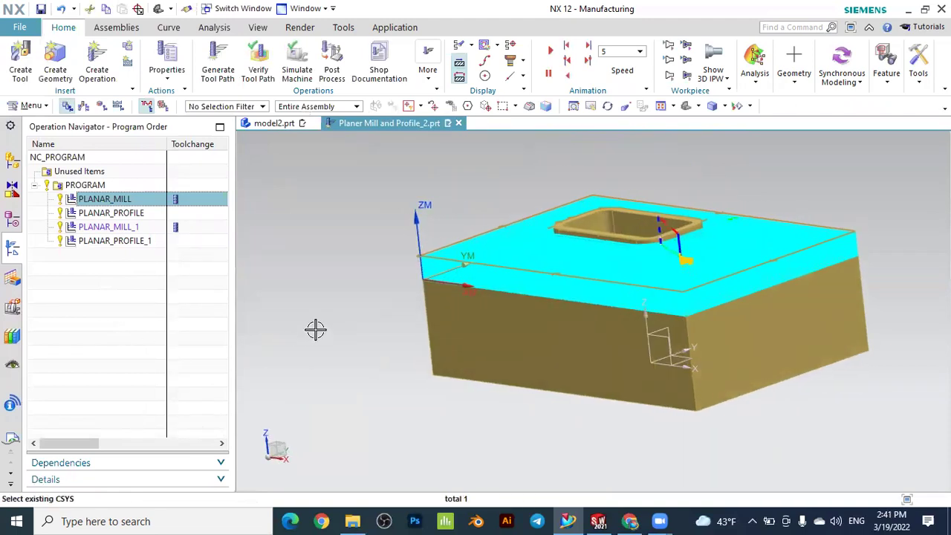